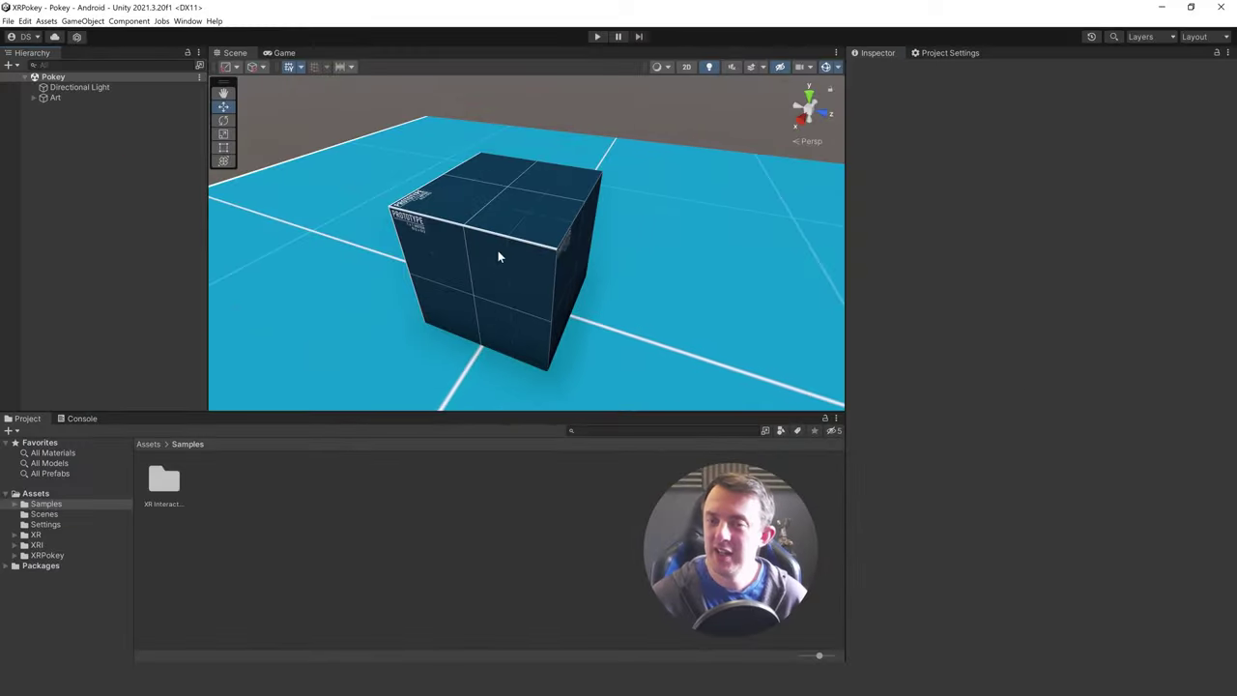
right_drag(498, 250, 493, 240)
middle_drag(481, 257, 498, 210)
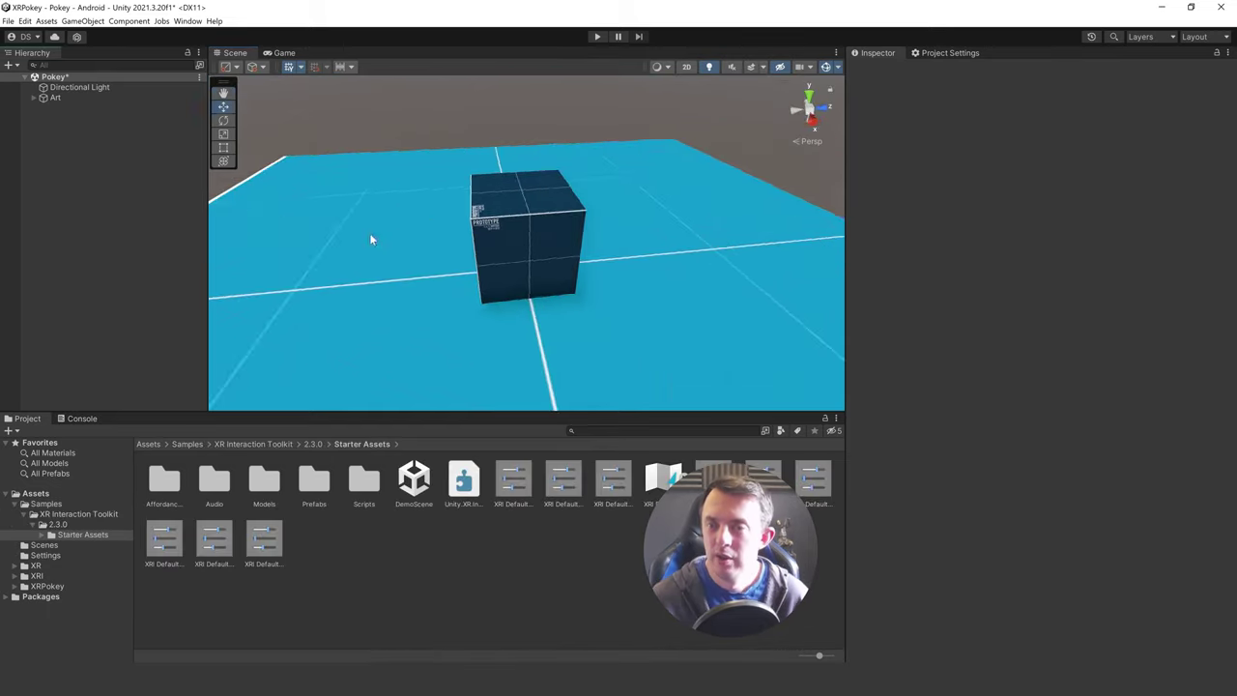
- Add an XR Origin (VR) object to the Pokey scene
alt+drag(369, 233, 445, 212)
right_click(44, 200)
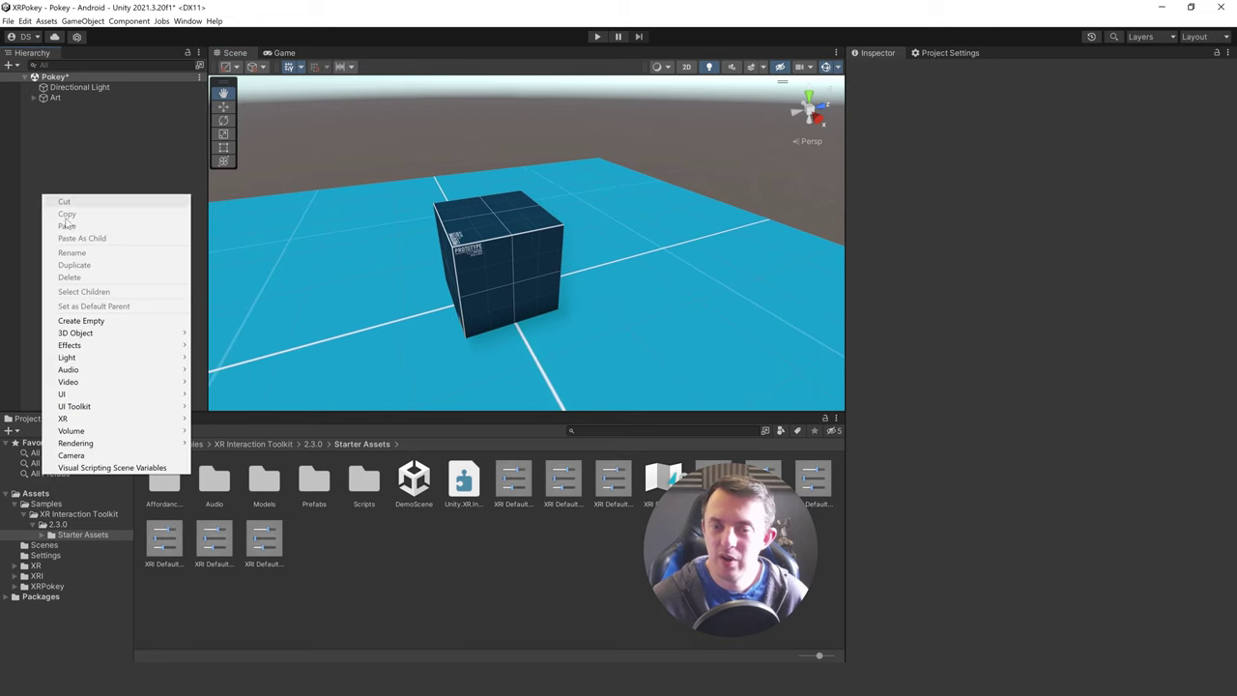
mouse_move(89, 418)
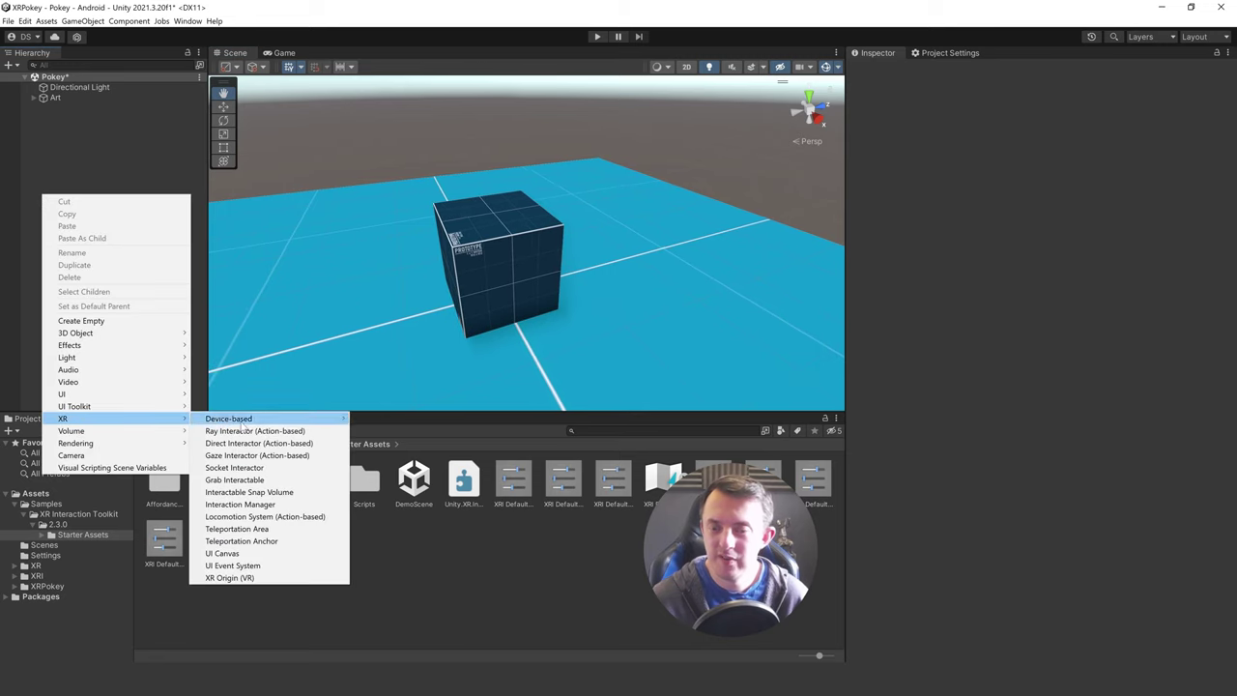
click(269, 578)
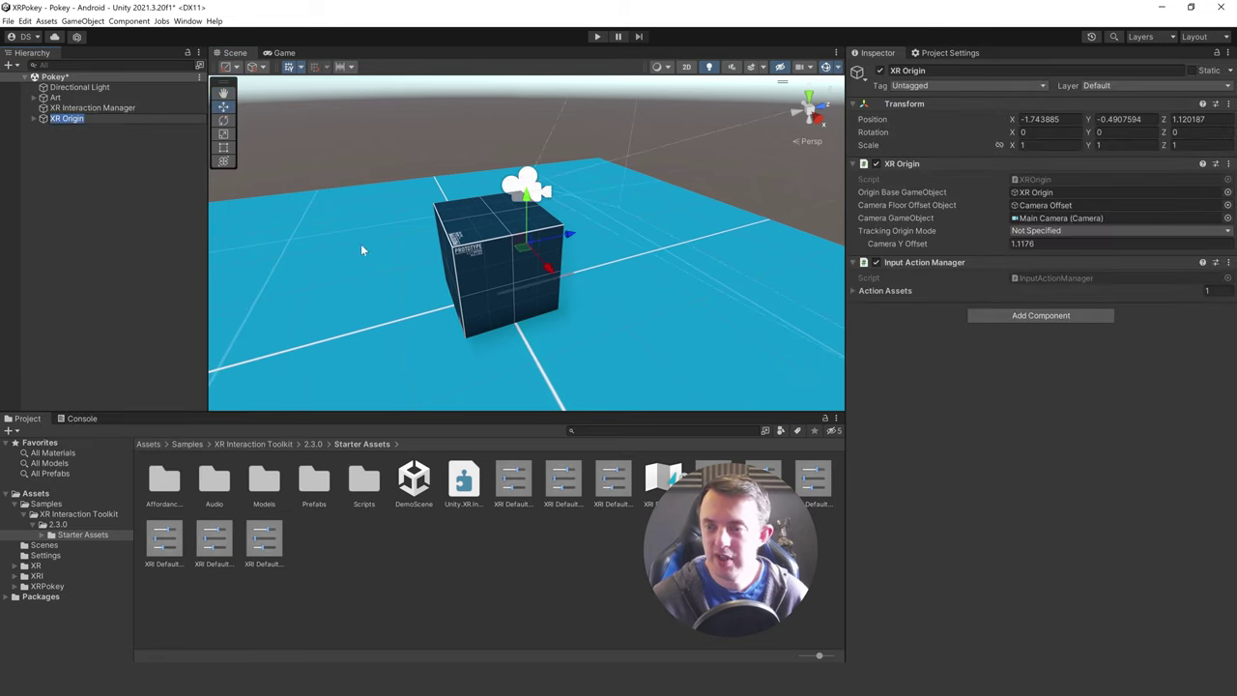
- Set the XR Origin's position to 0 on the X, Y and Z axes
click(1040, 119)
text(0)
key(Tab)
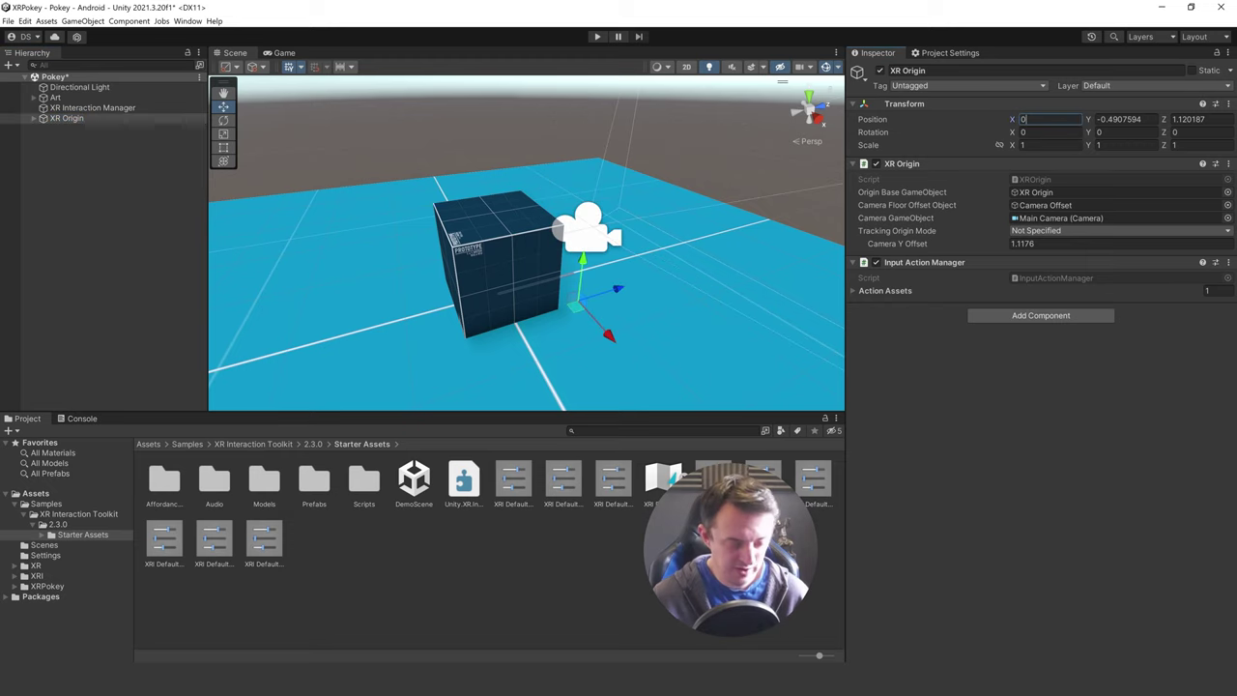
text(0)
key(Tab)
text(0)
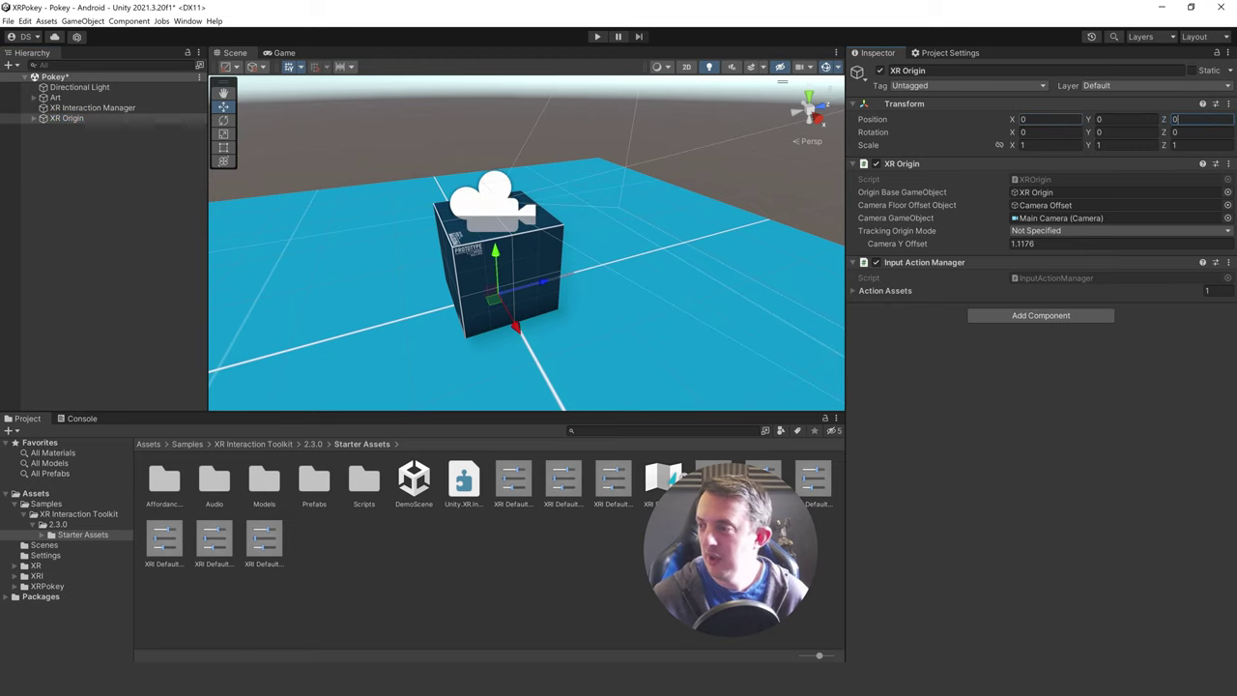
- Set the XR Origin's Tracking Origin Mode to Floor and move it back along Z to about -1.1, clear of the cube
click(1092, 231)
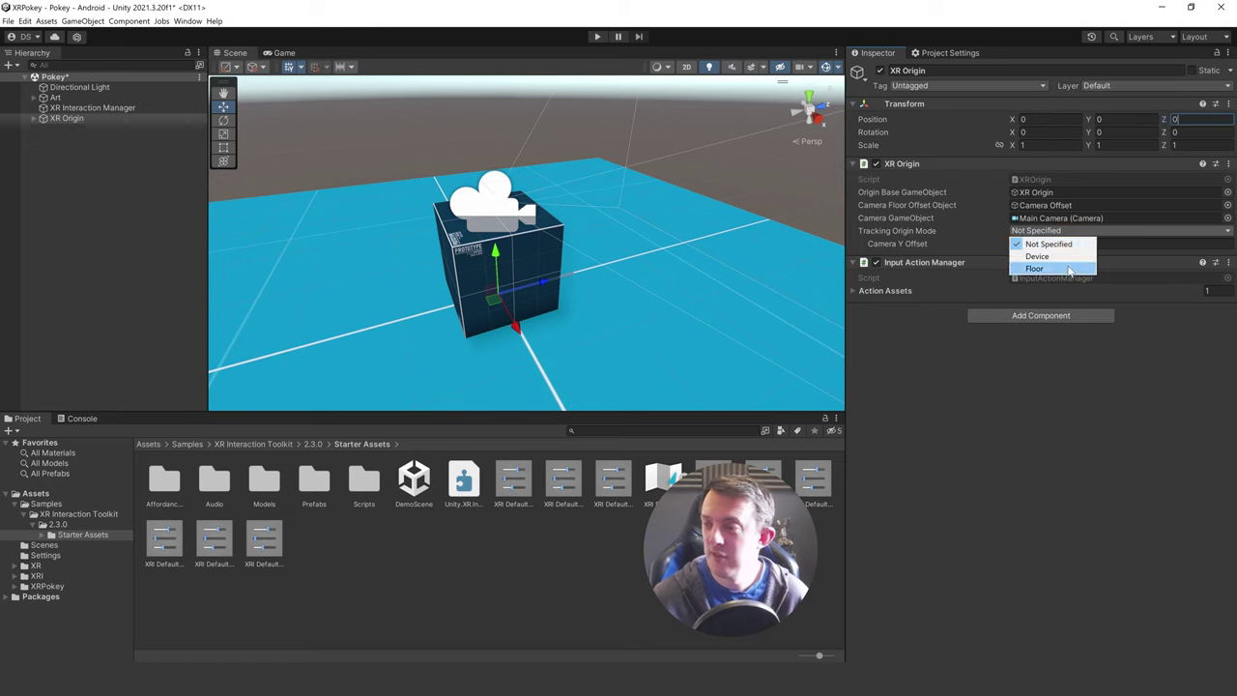
click(1034, 269)
drag(531, 284, 435, 305)
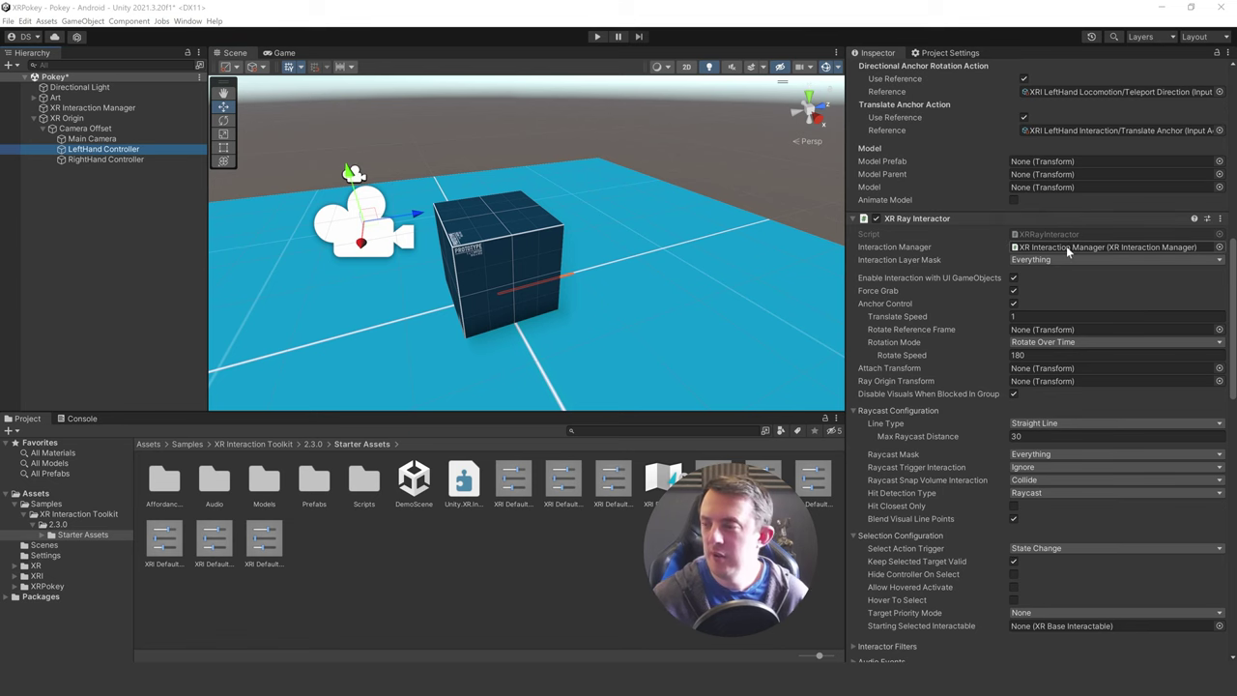
- Remove the Sorting Group and XR Interactor Line Visual components from the LeftHand Controller
scroll(1049, 396, down, 4)
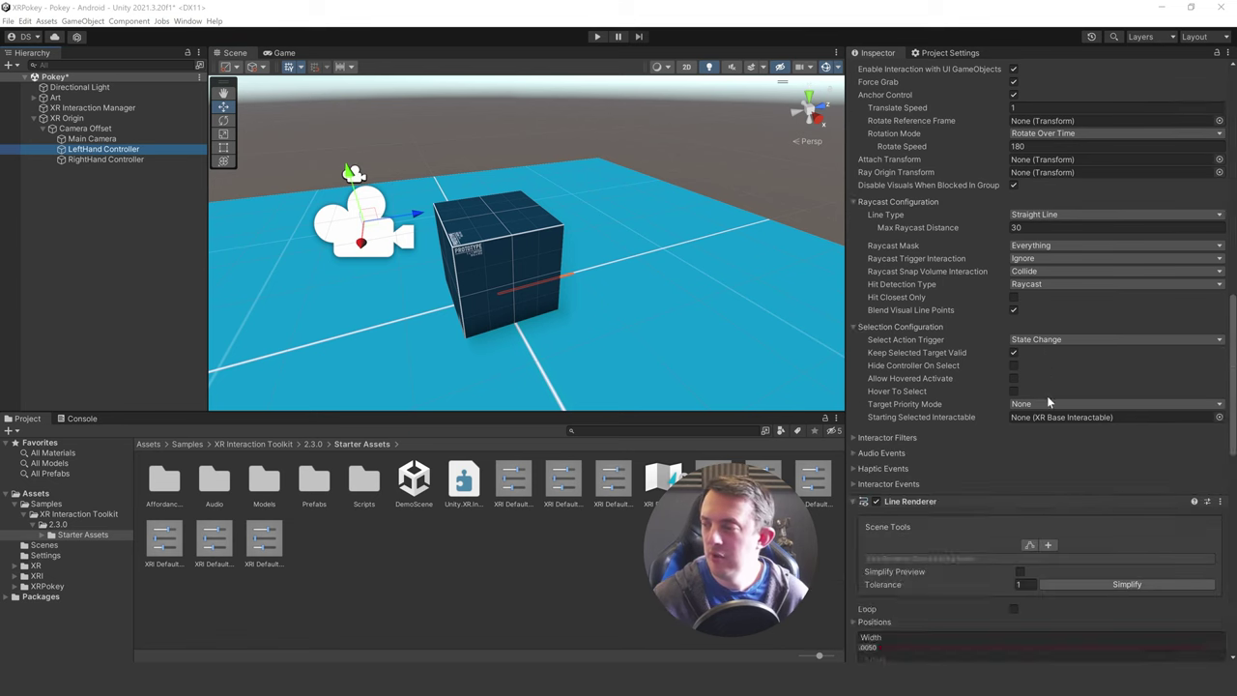
scroll(1048, 400, down, 10)
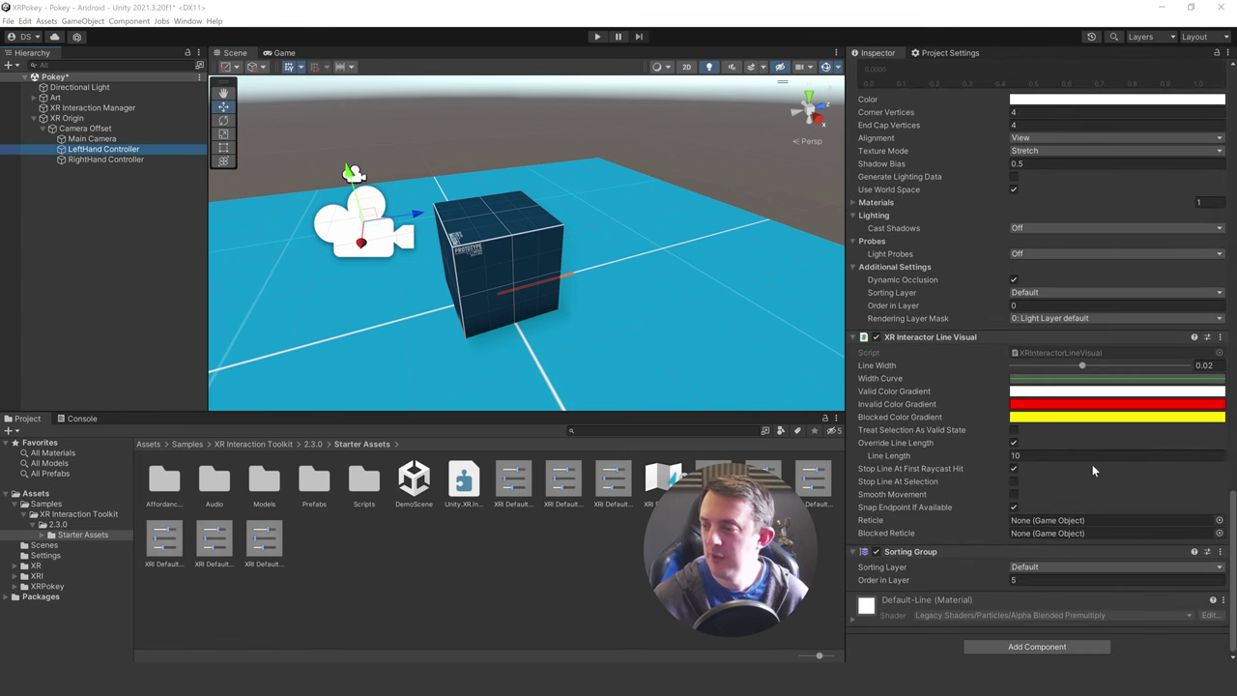
click(1220, 551)
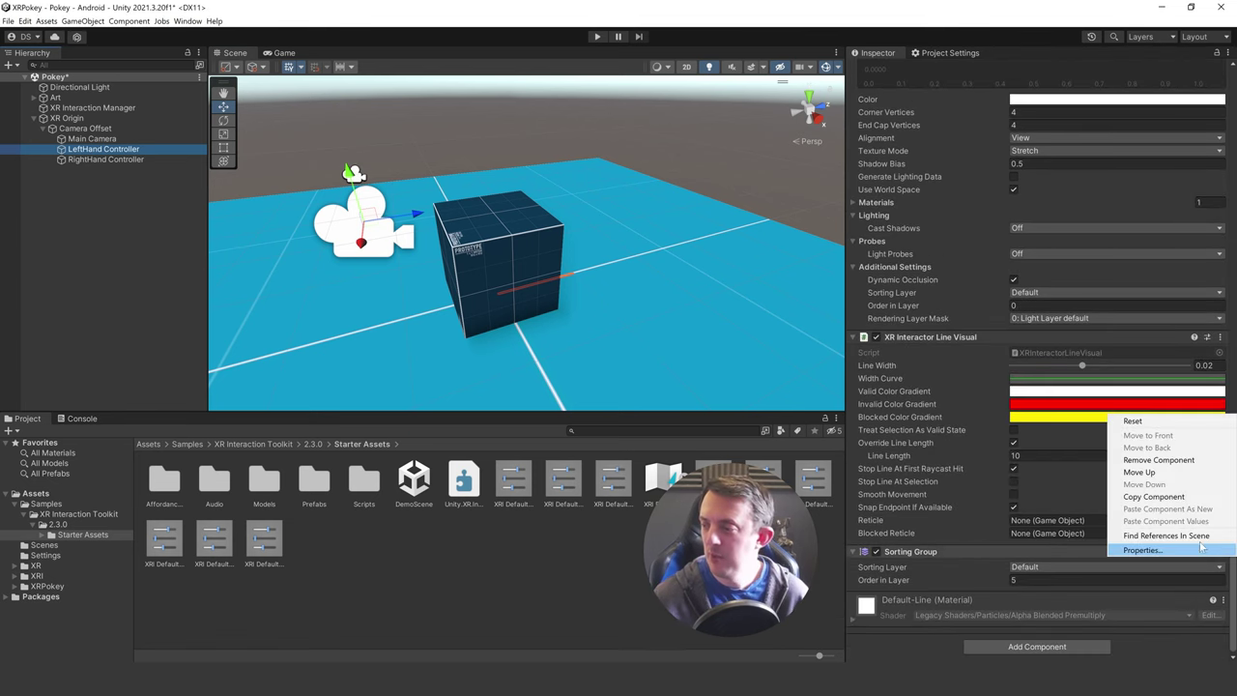
click(1159, 460)
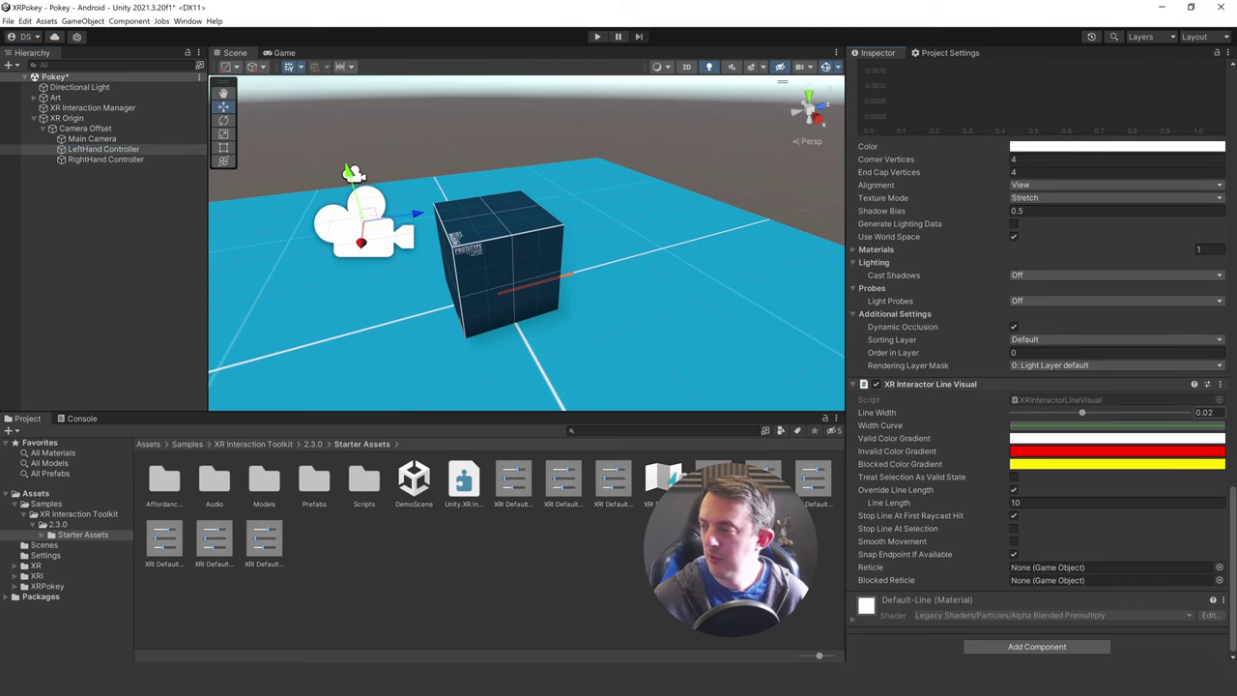
click(1220, 383)
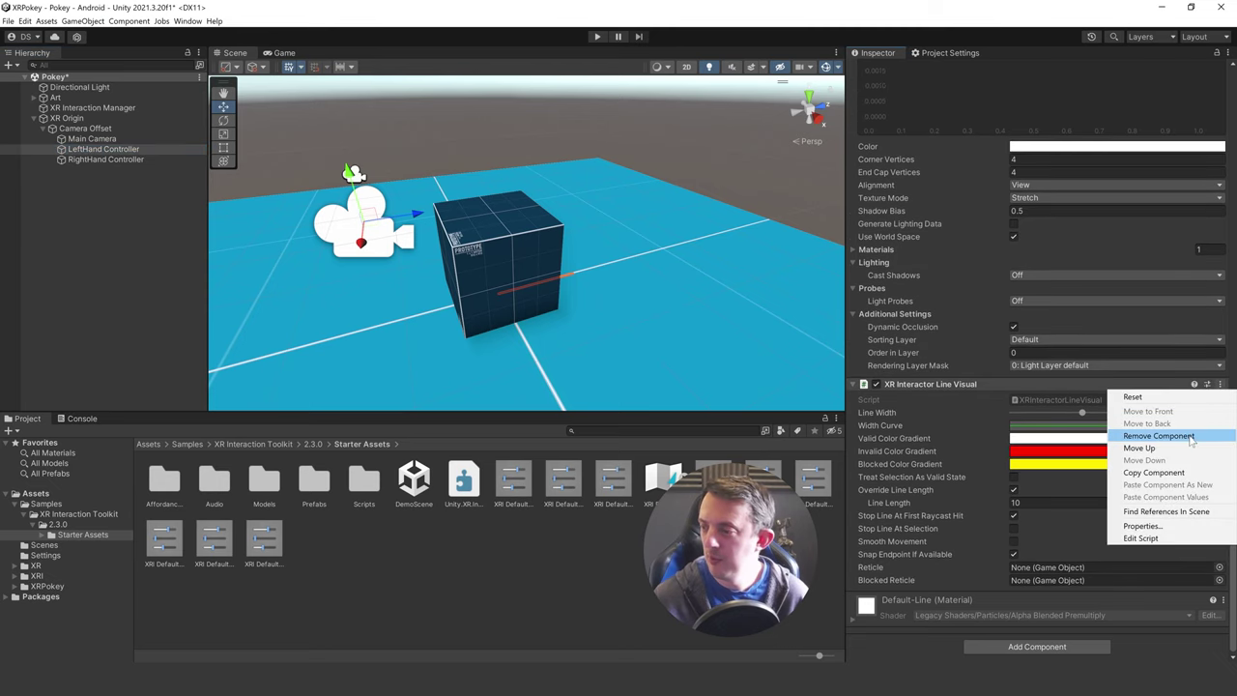
click(1159, 436)
- Remove the Line Renderer and XR Ray Interactor components from the LeftHand Controller
scroll(1120, 503, up, 6)
click(1219, 140)
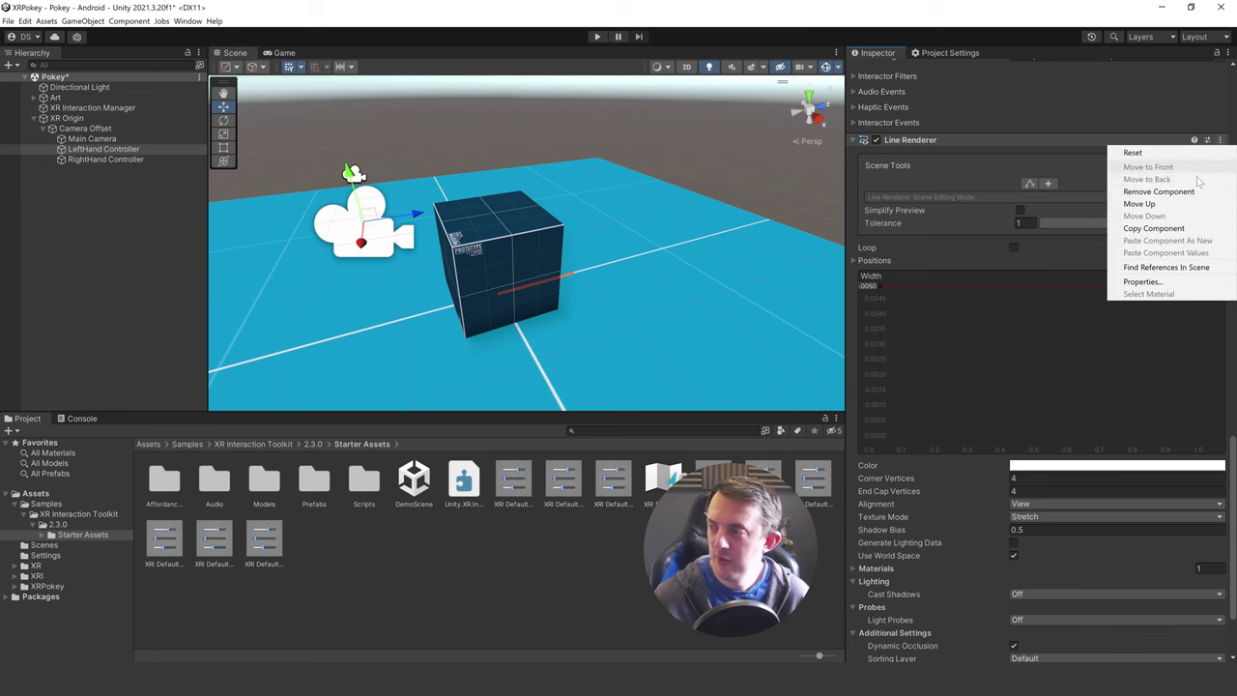
click(1158, 191)
scroll(1056, 403, up, 2)
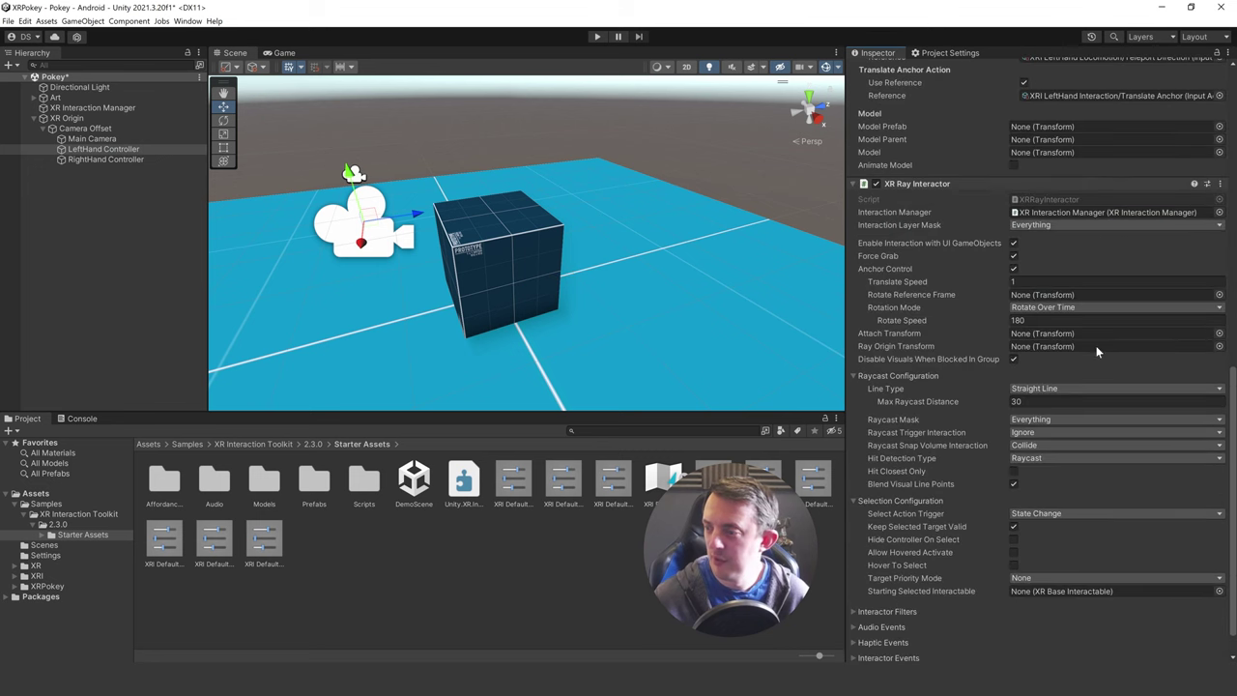
click(1220, 184)
click(1145, 238)
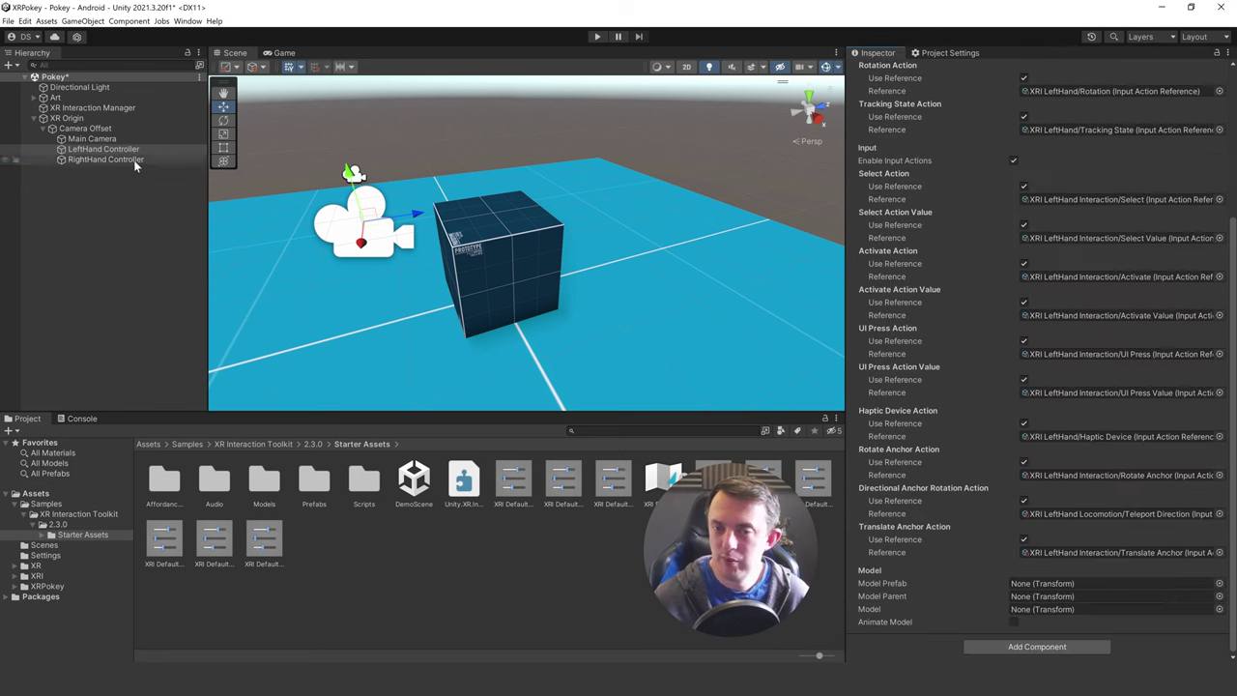
- Remove the Sorting Group, XR Interactor Line Visual and Line Renderer components from the RightHand Controller
click(133, 159)
scroll(987, 307, down, 10)
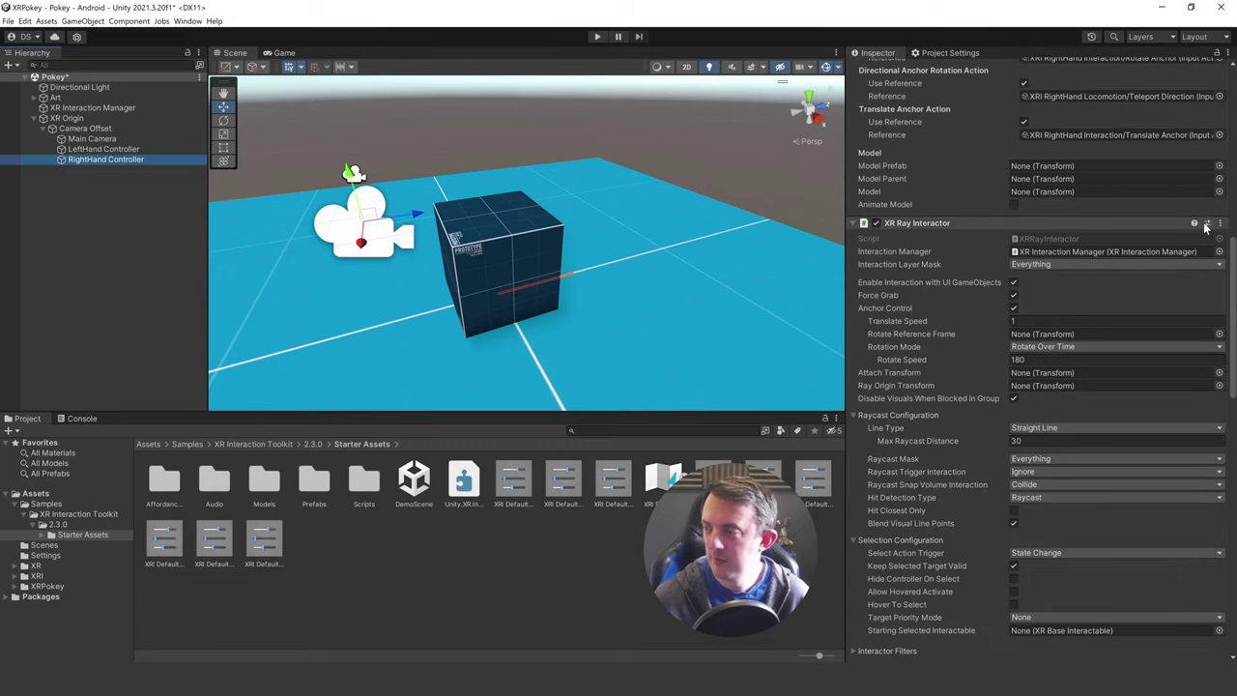
scroll(1213, 224, down, 10)
click(1220, 552)
click(1145, 458)
scroll(1189, 380, up, 4)
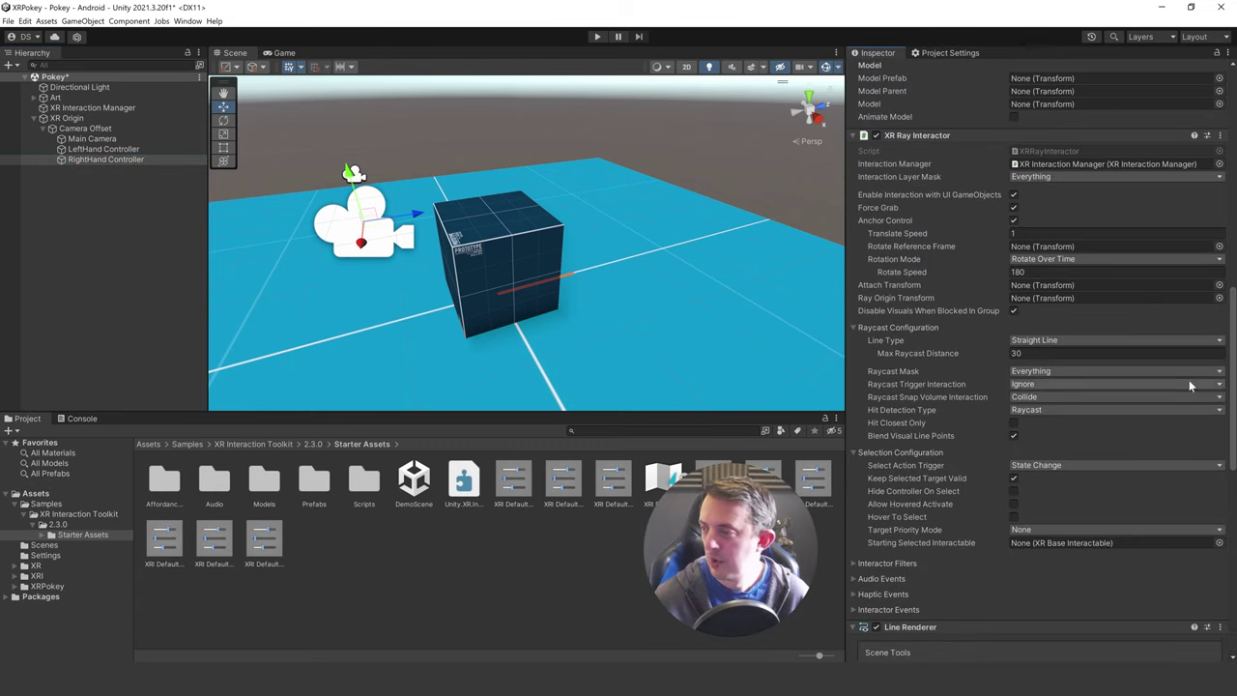
click(1220, 625)
click(1146, 522)
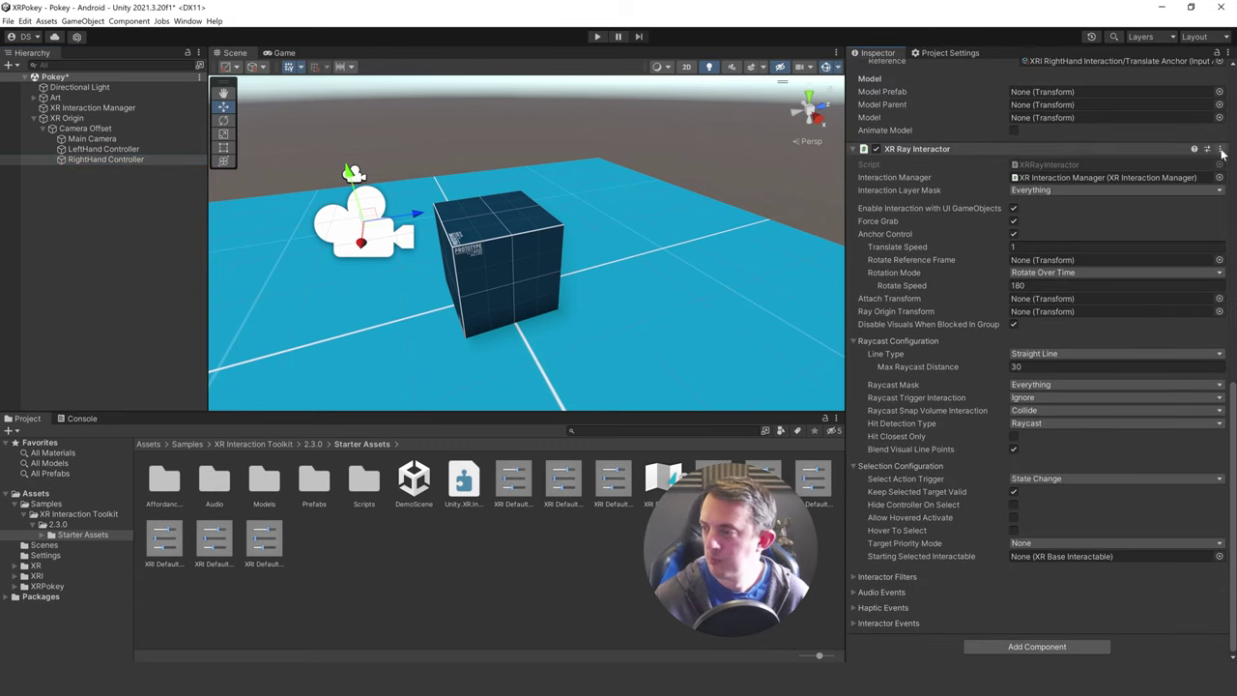
- Remove the XR Ray Interactor component from the RightHand Controller
click(1221, 150)
click(1145, 201)
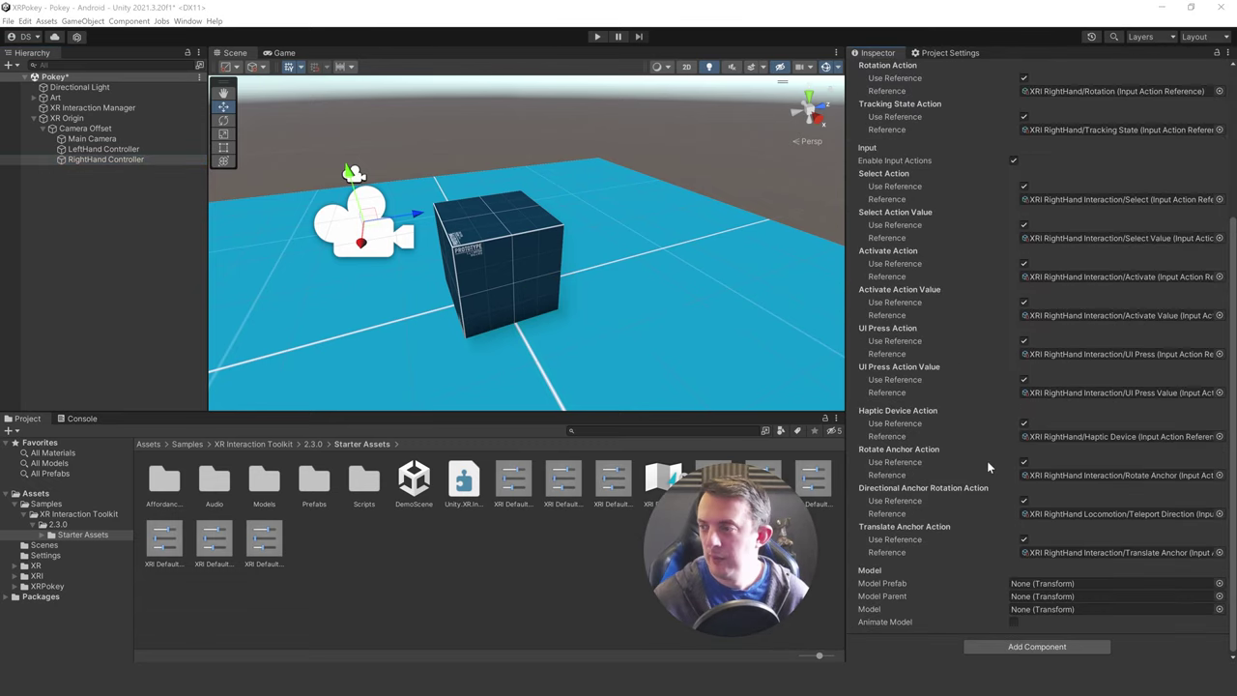
scroll(988, 464, up, 10)
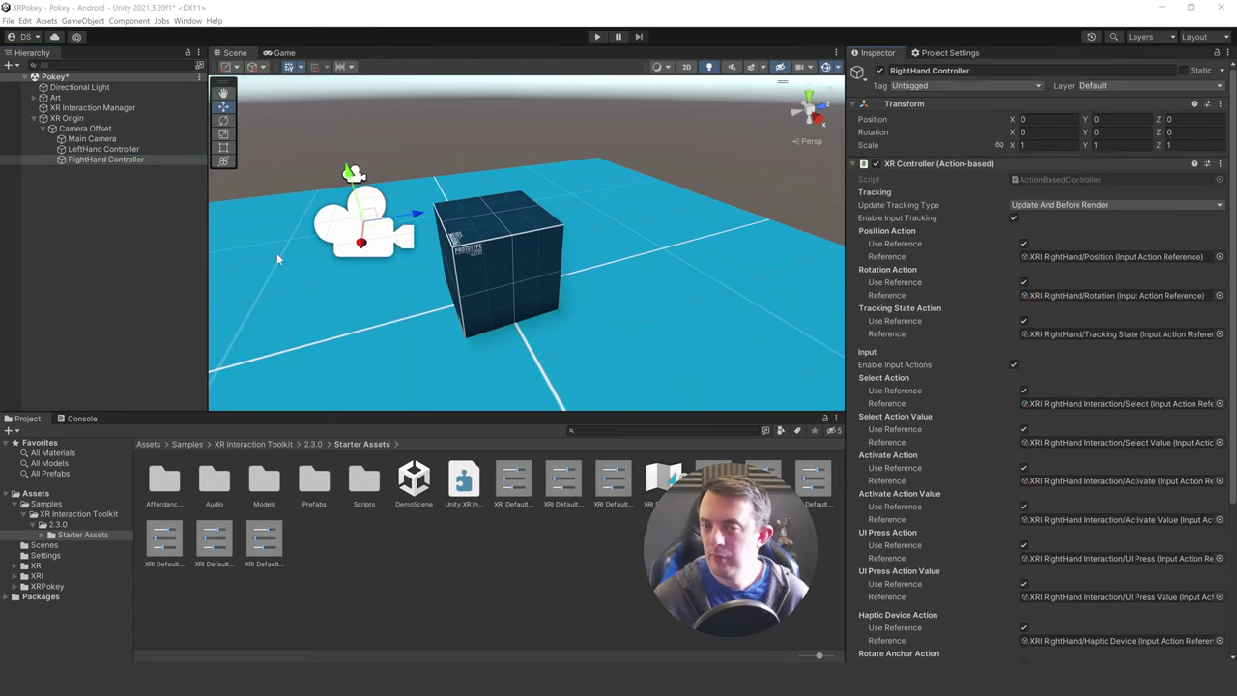
- Add an XR Poke Interactor component to the LeftHand Controller
click(133, 151)
scroll(1014, 420, down, 5)
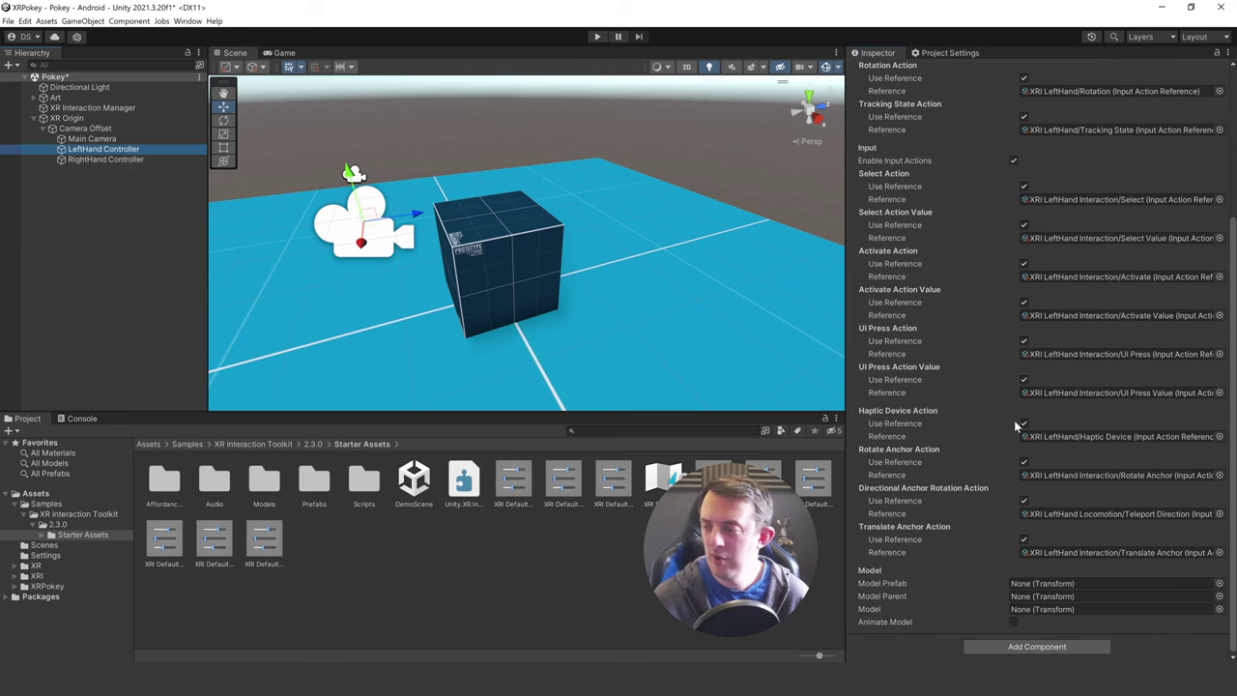
click(1028, 647)
text(poke)
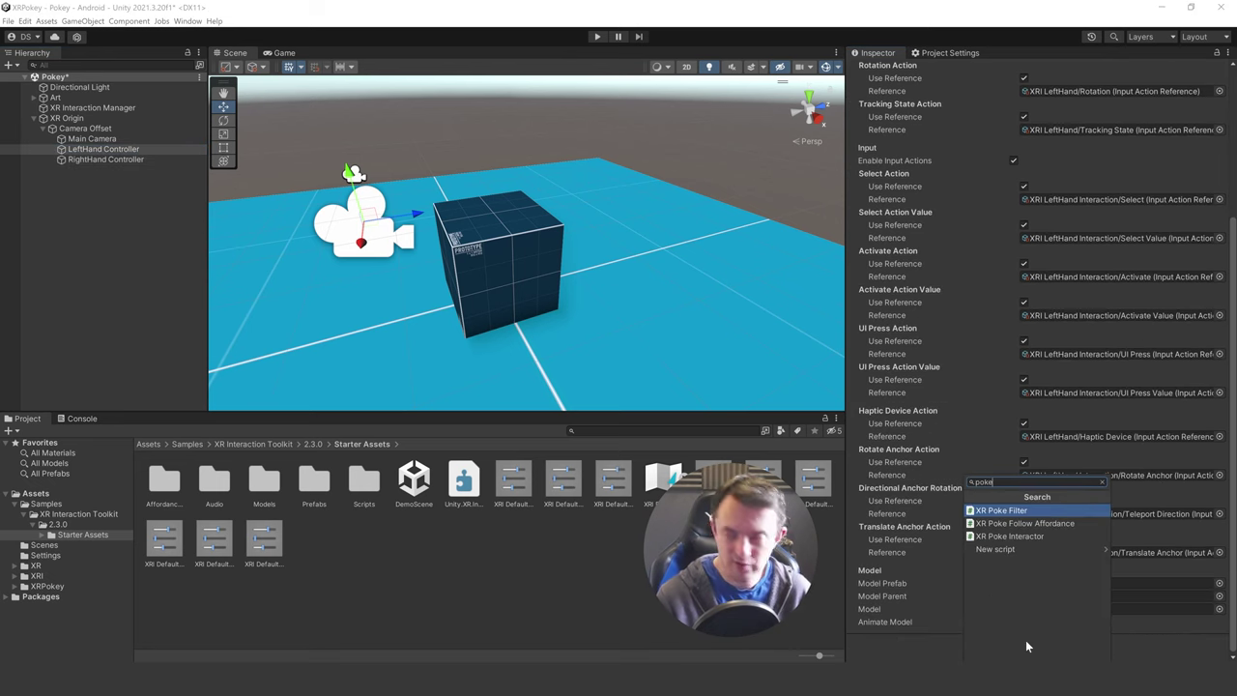
click(1010, 536)
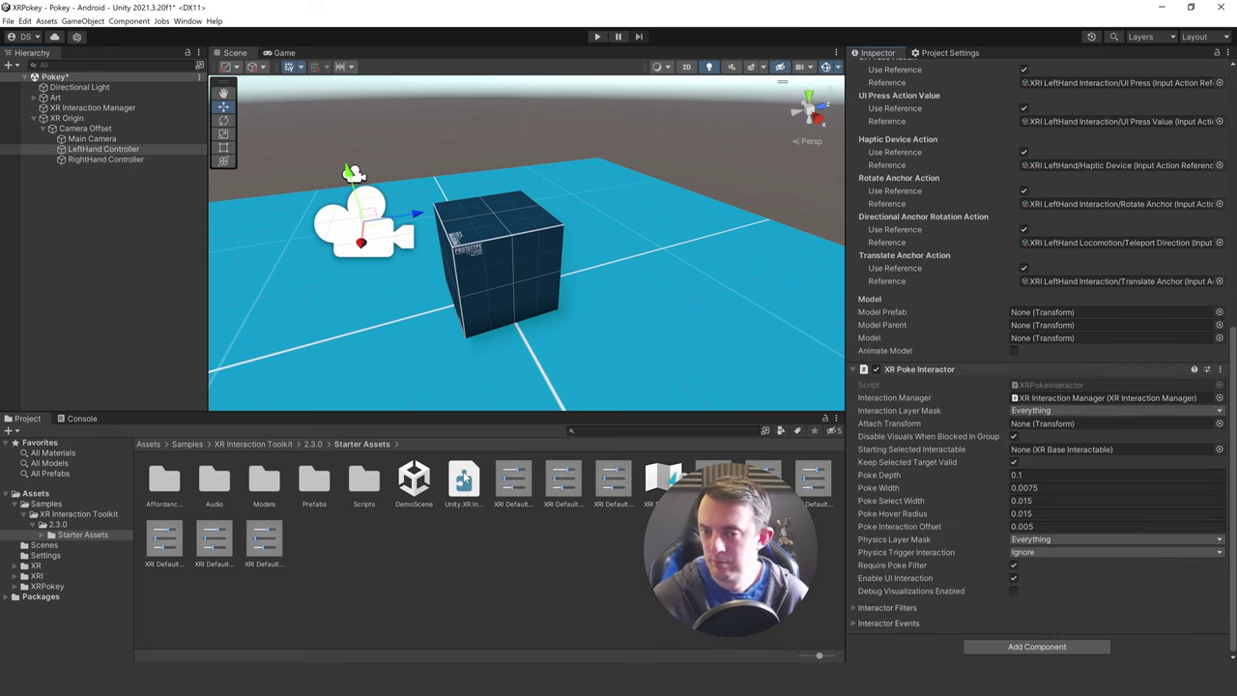
- Add an XR Poke Interactor component to the RightHand Controller
click(121, 160)
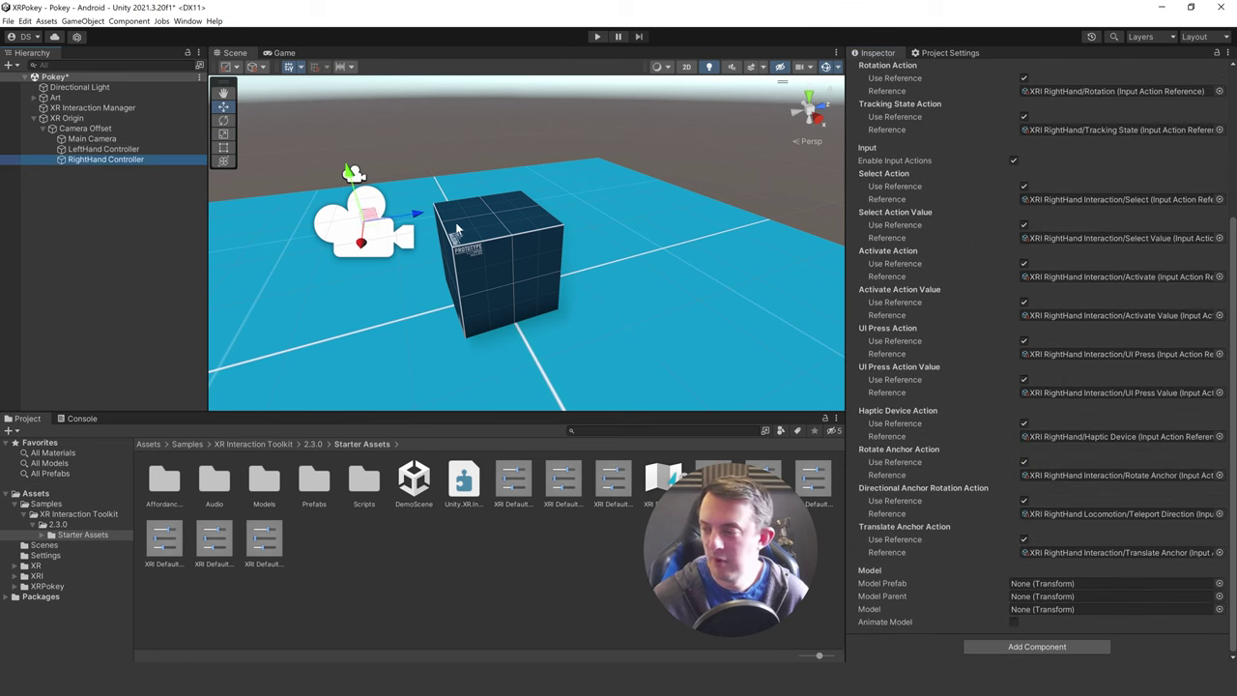
click(1043, 647)
text(poke)
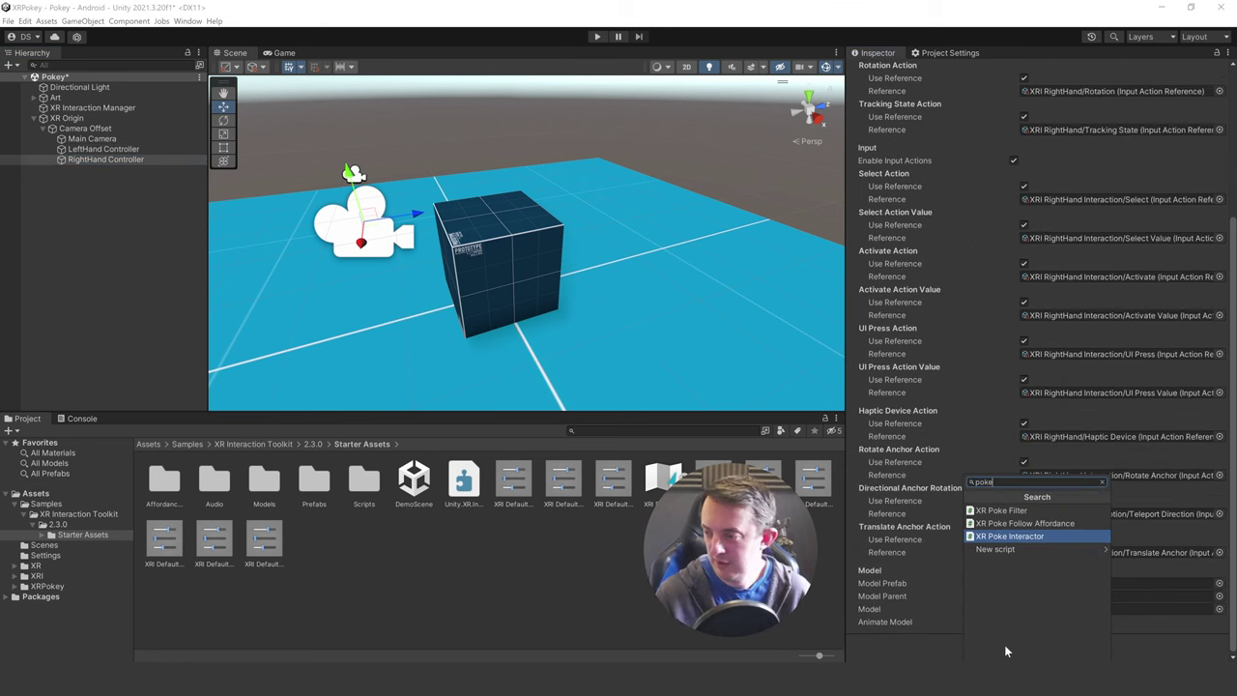
key(Return)
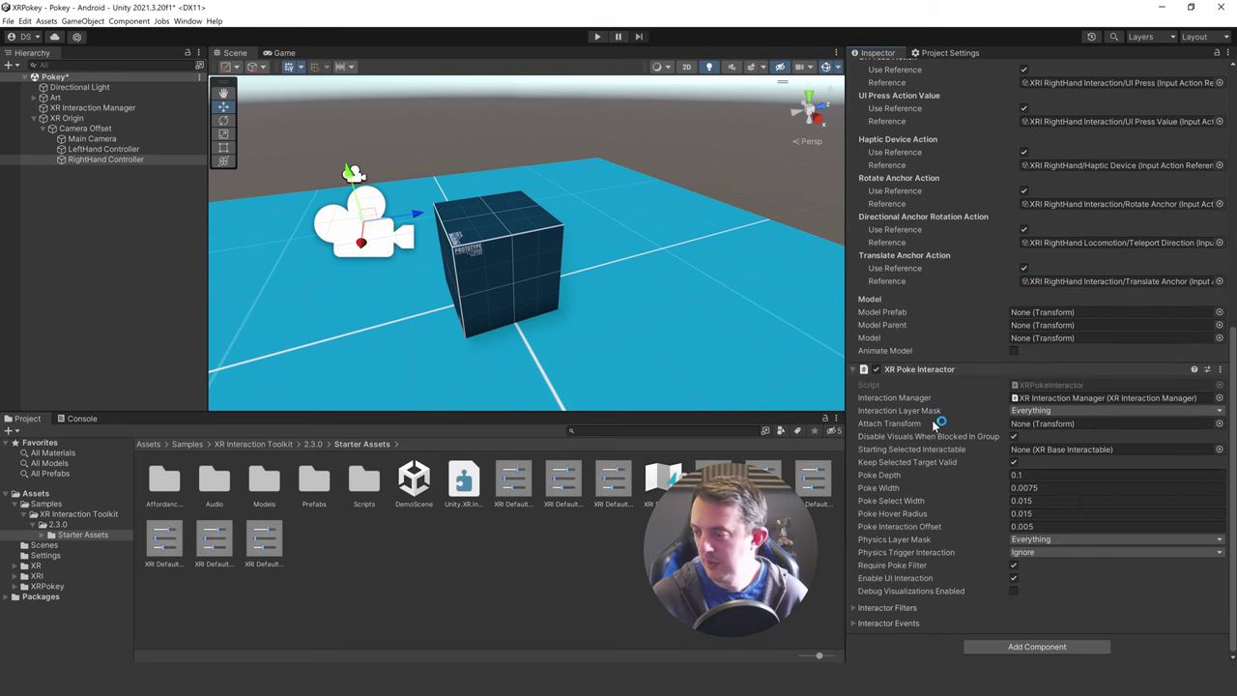
- Create a 3D sphere as a child of the LeftHand Controller and name it PokePoint
click(89, 151)
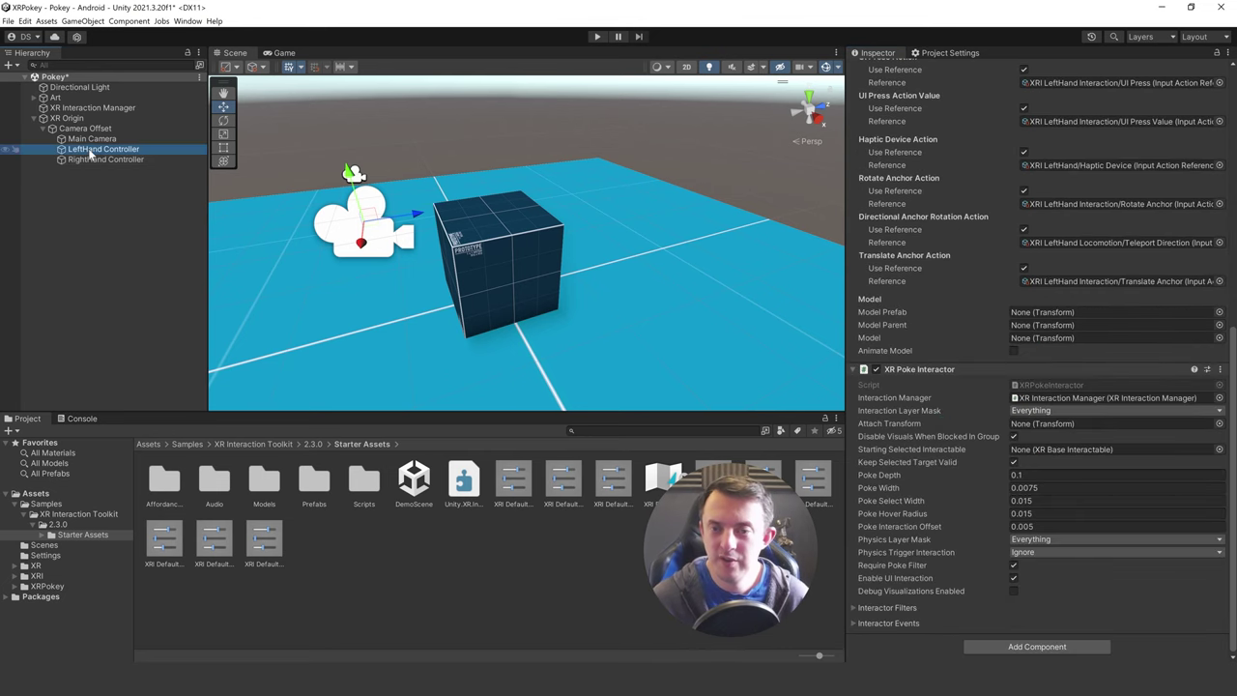
right_click(89, 152)
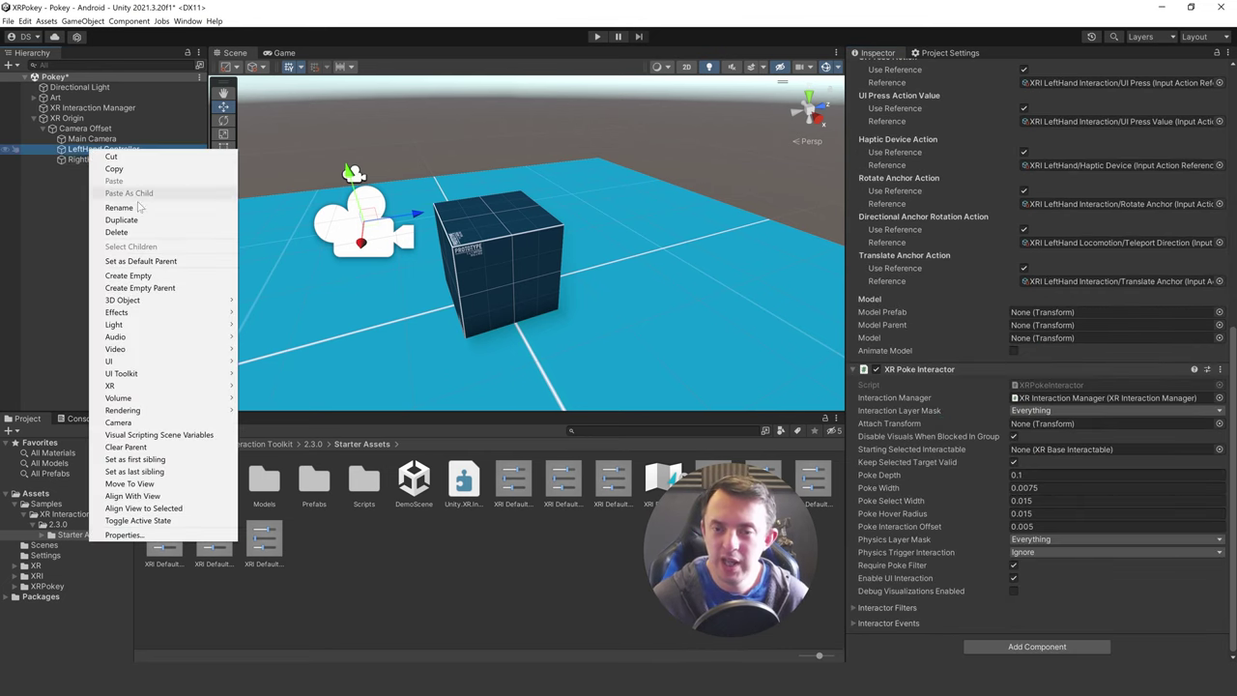
mouse_move(150, 303)
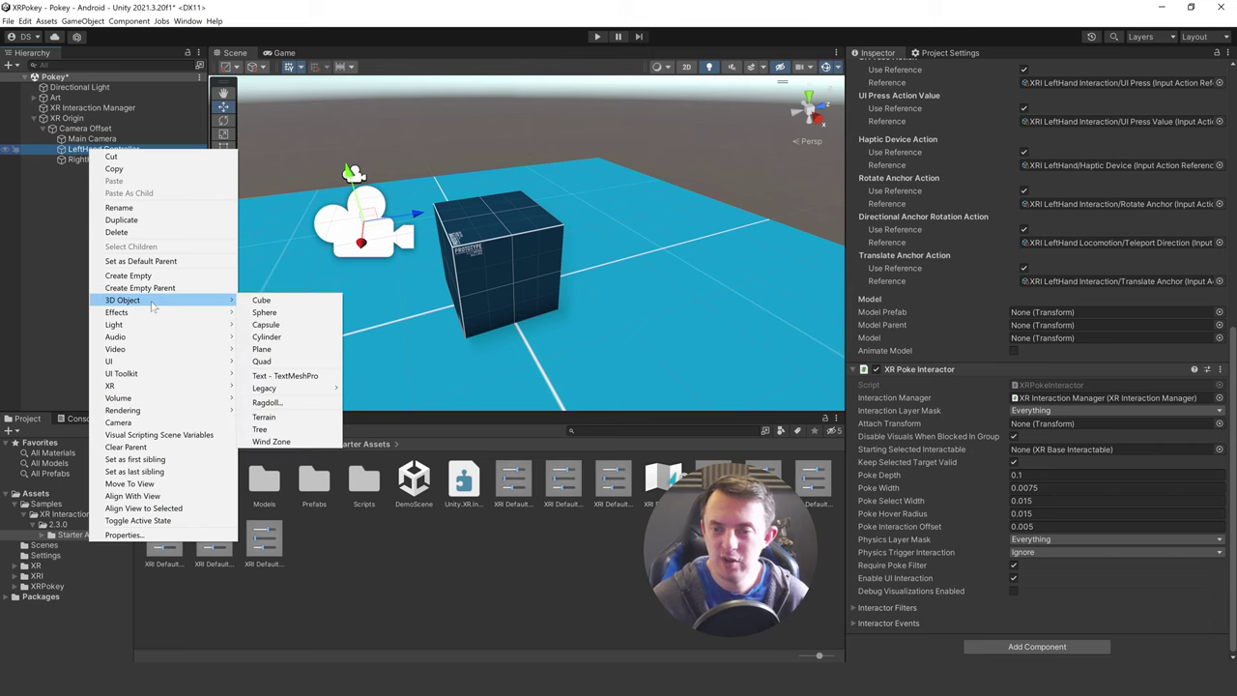
click(264, 313)
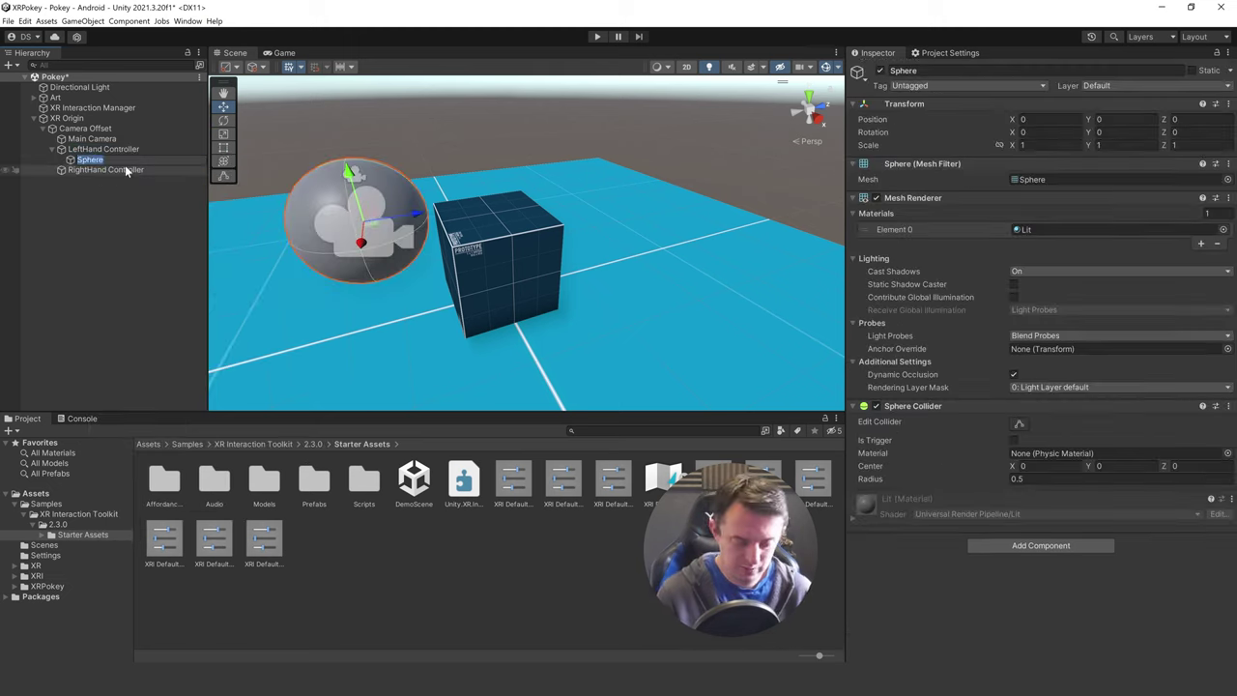
text(PokePoint)
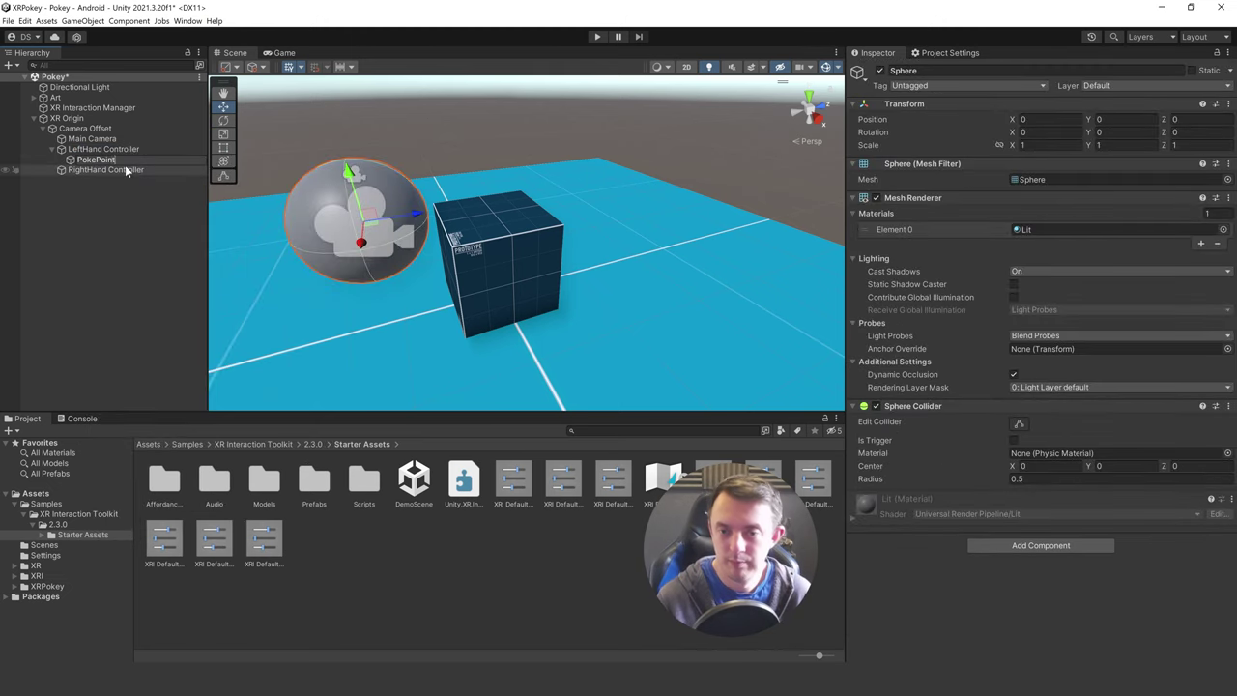
key(Return)
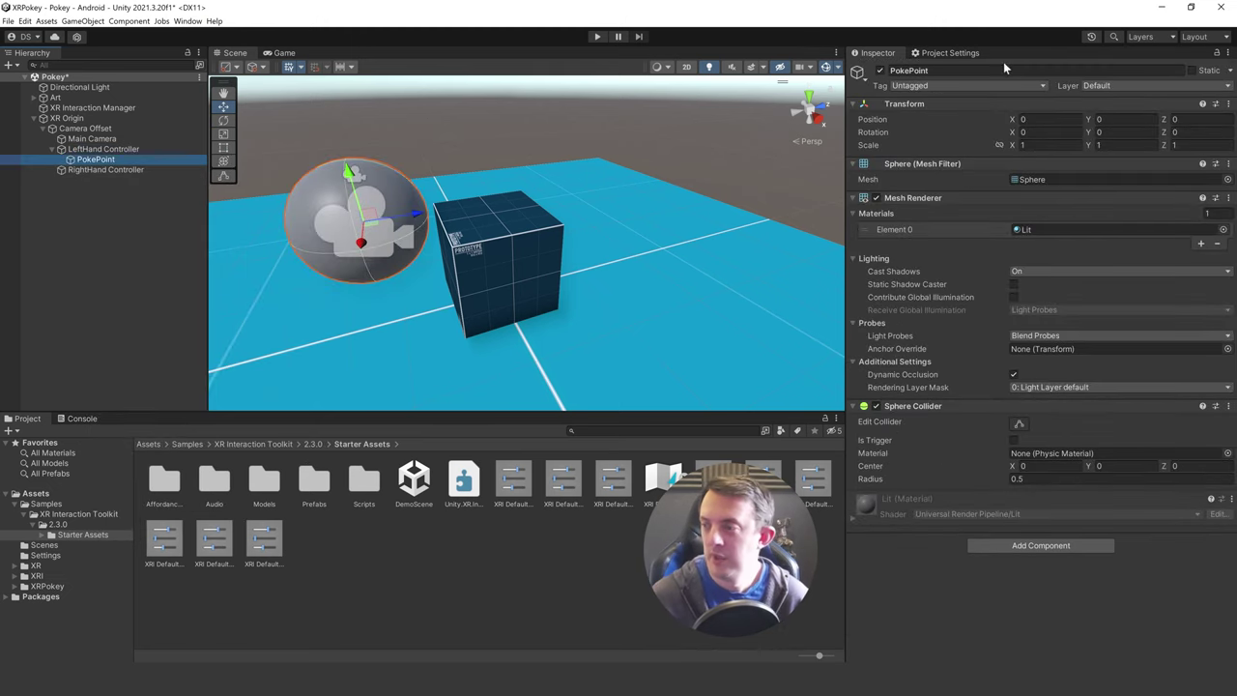
- Scale PokePoint to 0.02 on all three axes and remove its Sphere Collider component
click(1033, 145)
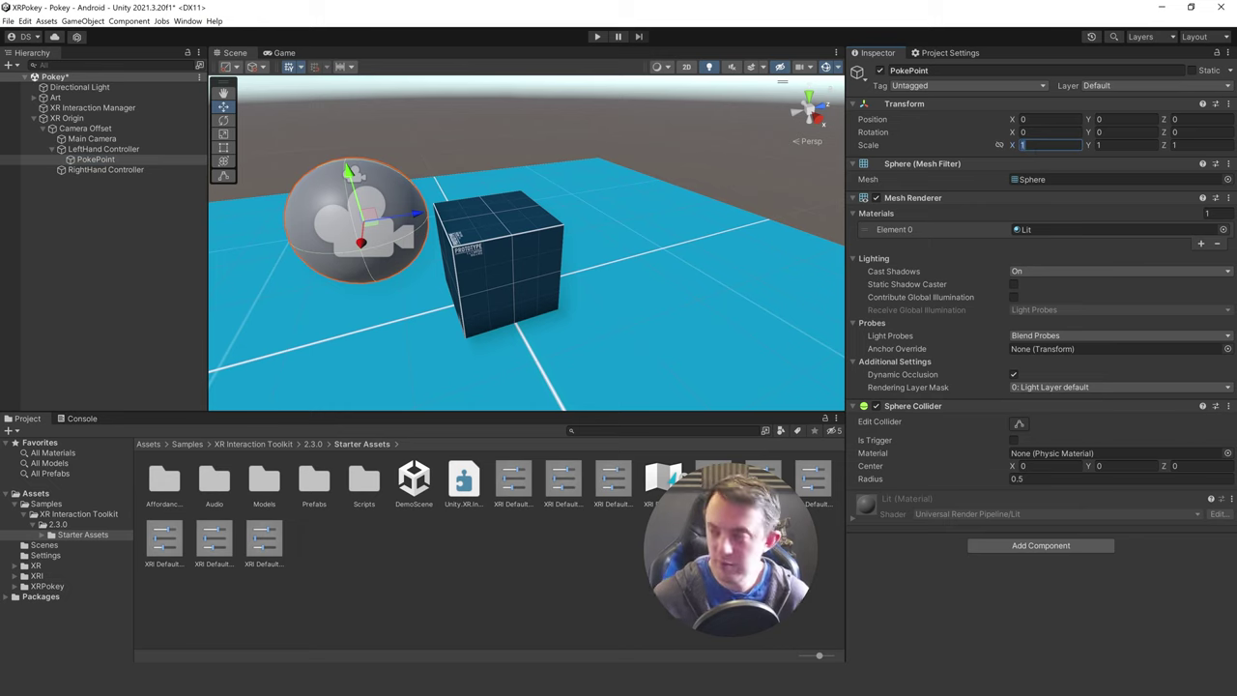
text(0)
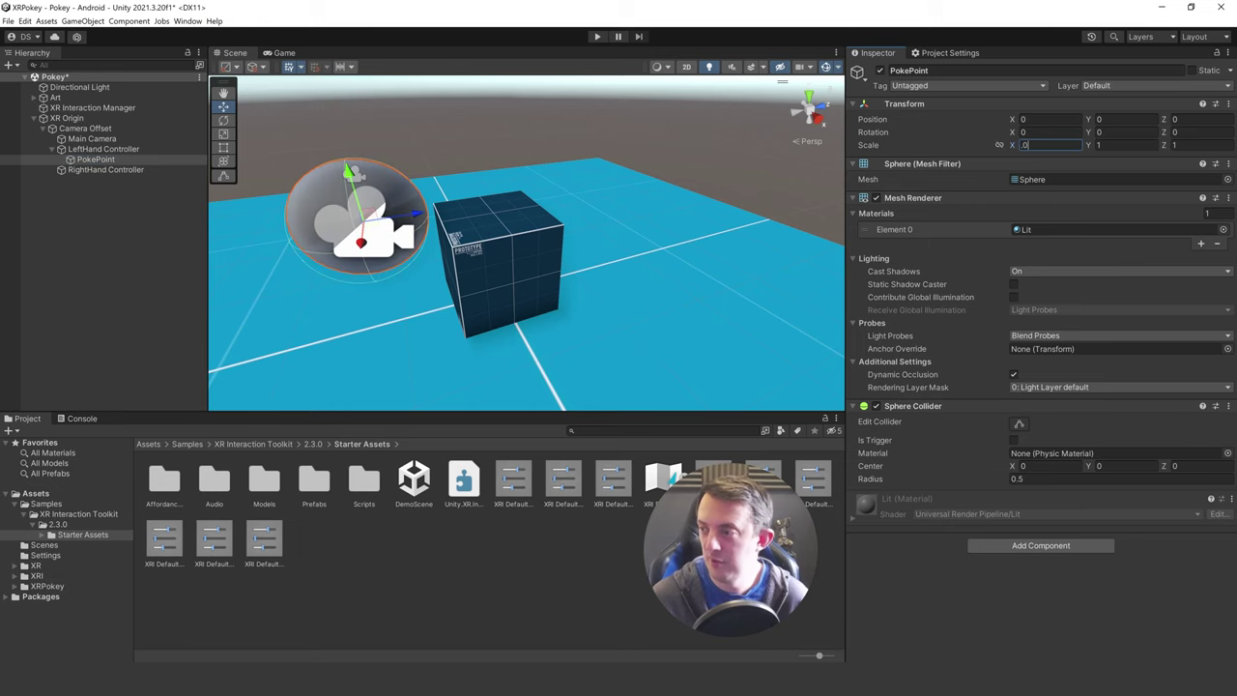
text(.02)
key(Return)
click(1227, 406)
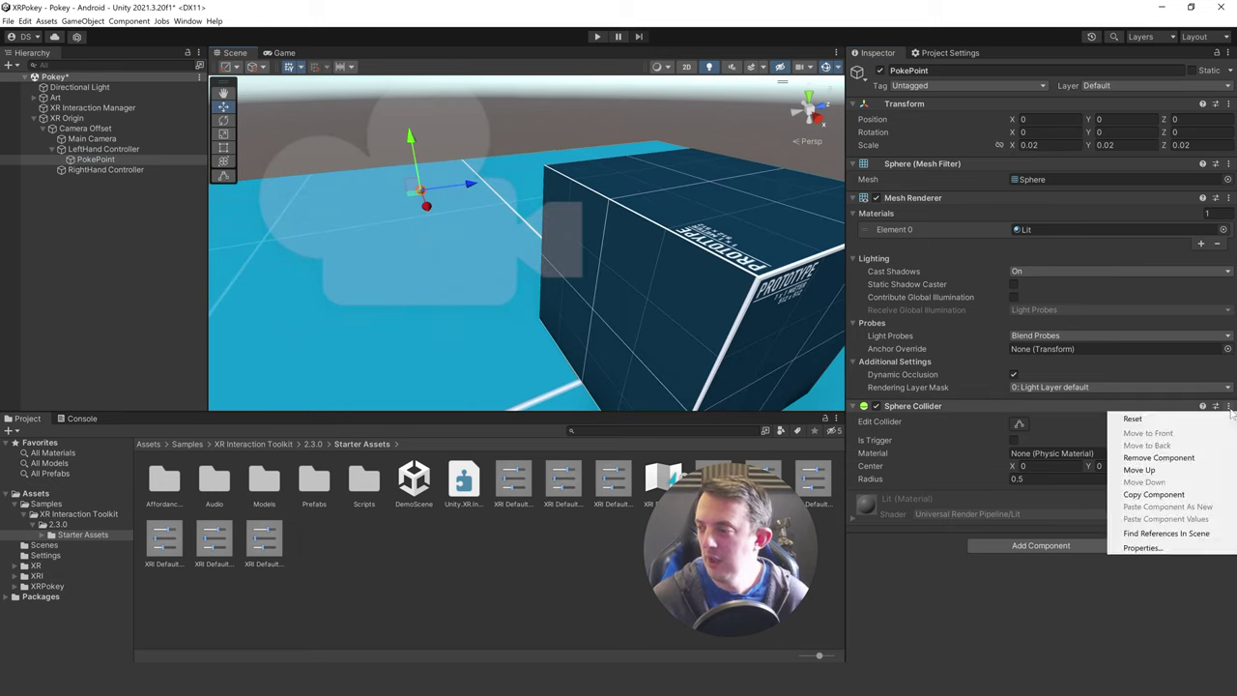
click(1159, 457)
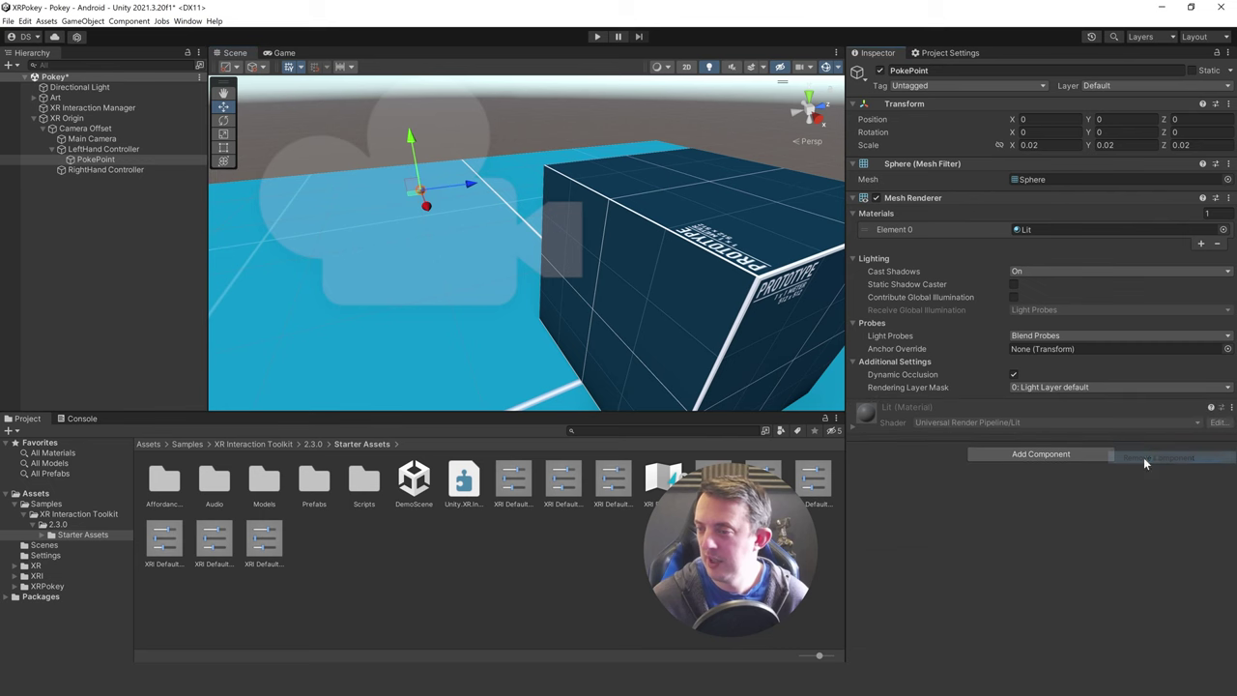
- Assign PokePoint as the Attach Transform of the LeftHand Controller's XR Poke Interactor
click(105, 150)
scroll(1168, 547, down, 10)
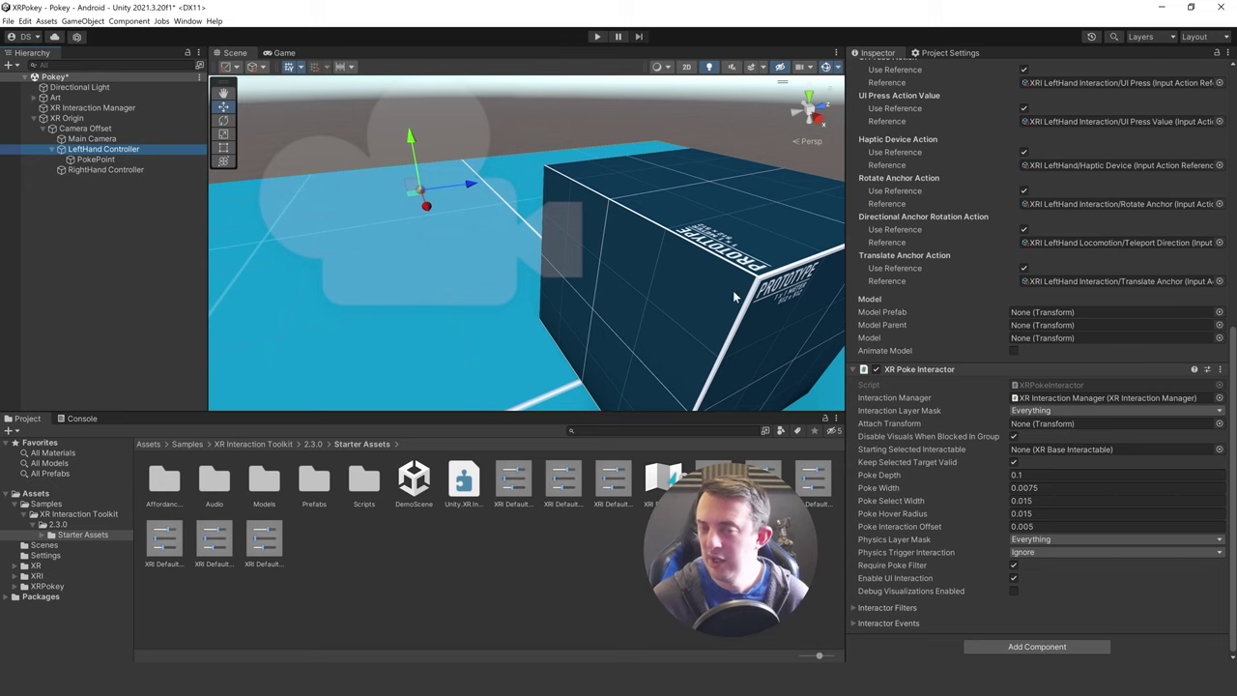
drag(114, 161, 1090, 430)
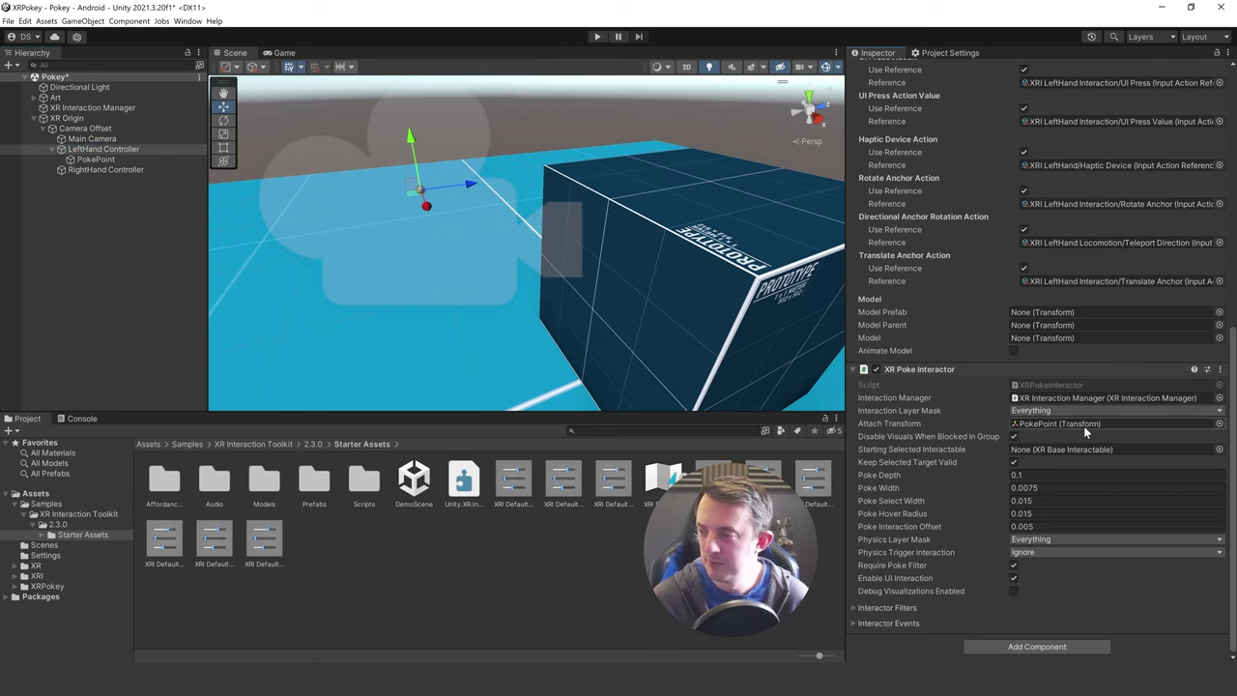
- Create a cylinder as a child of PokePoint and name it Handle
alt+drag(354, 264, 405, 264)
click(97, 160)
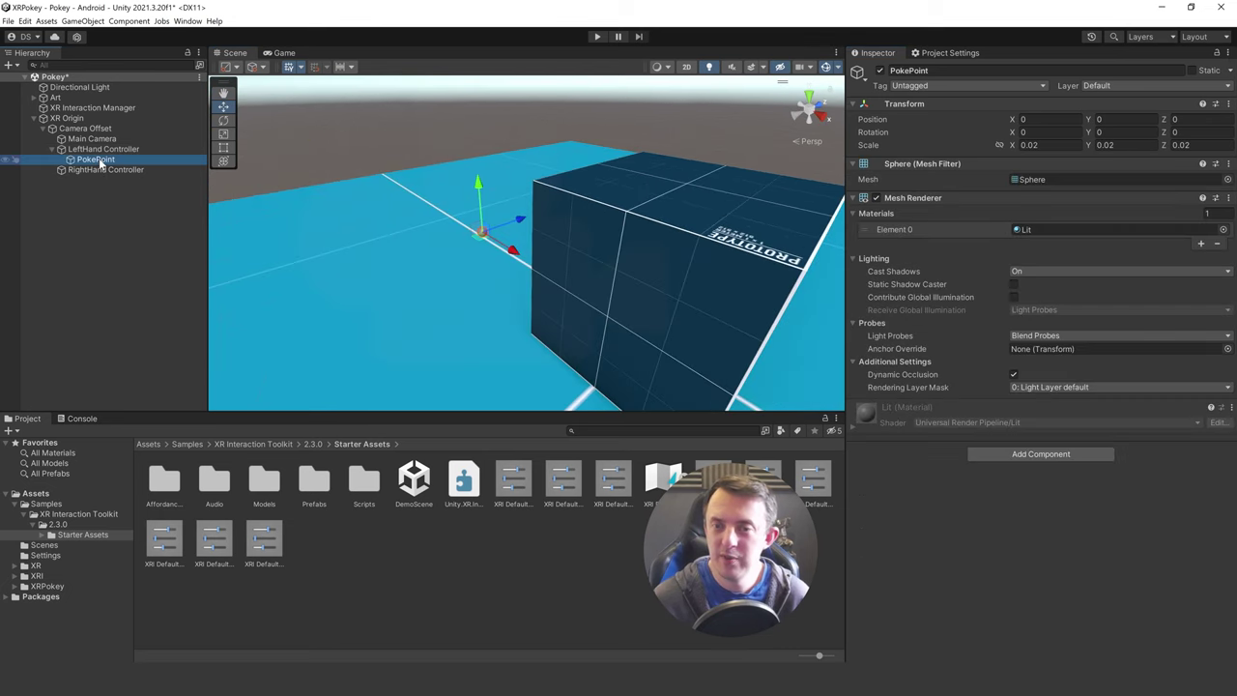
right_click(100, 160)
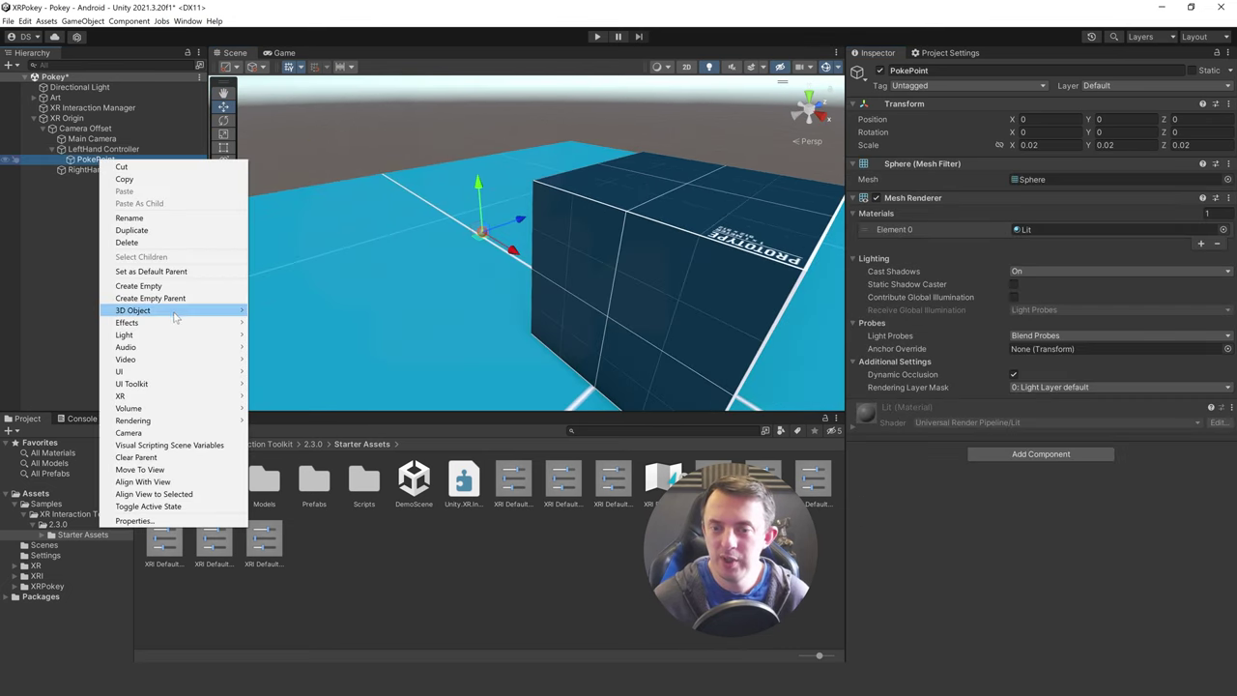
mouse_move(177, 317)
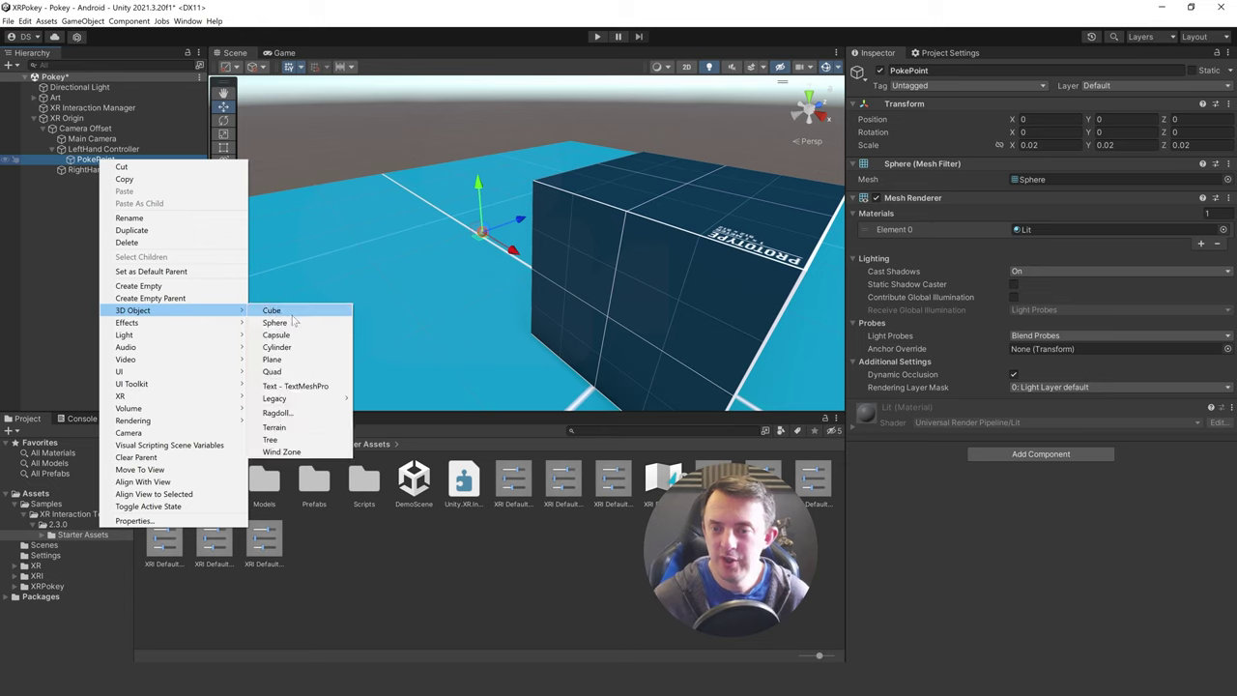
click(290, 348)
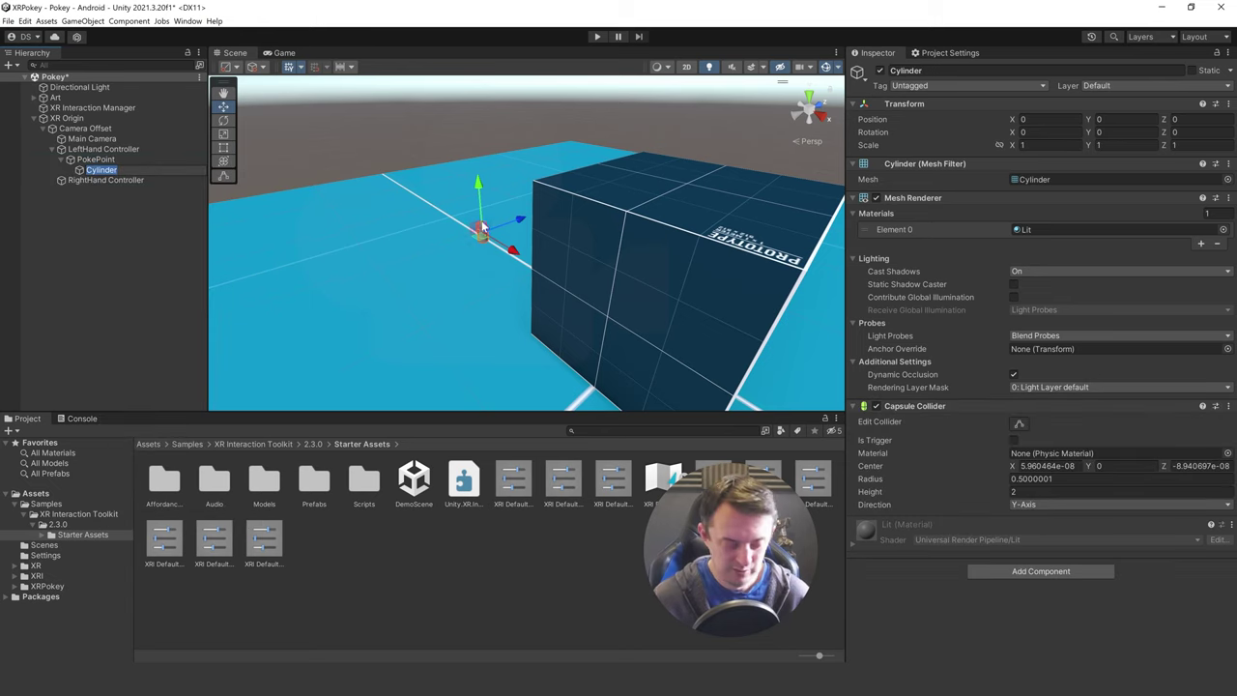
scroll(483, 222, up, 6)
scroll(483, 221, down, 4)
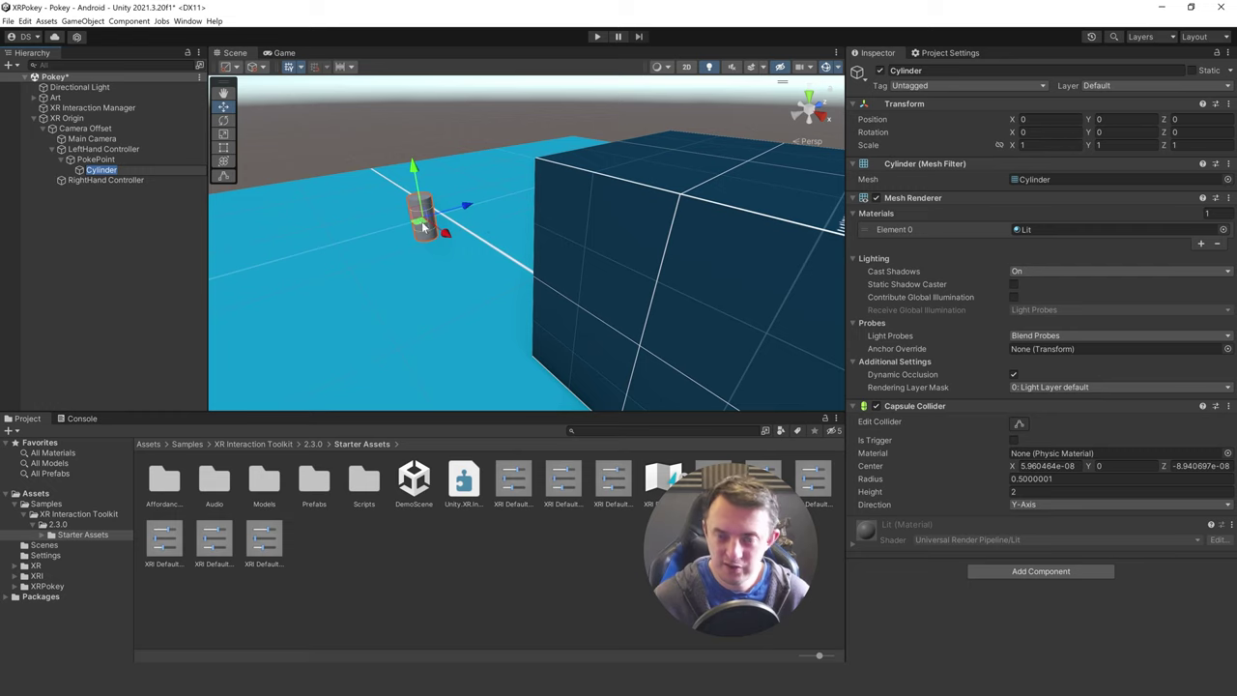
text(e)
key(BackSpace)
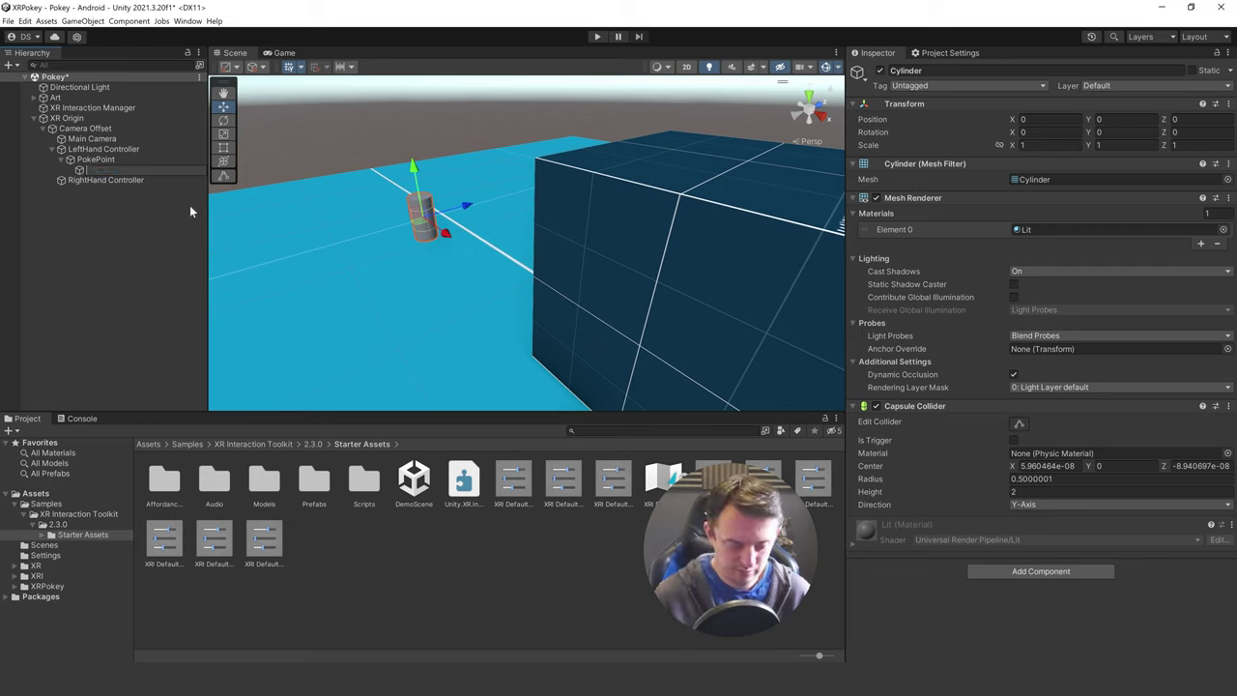
text(Handle)
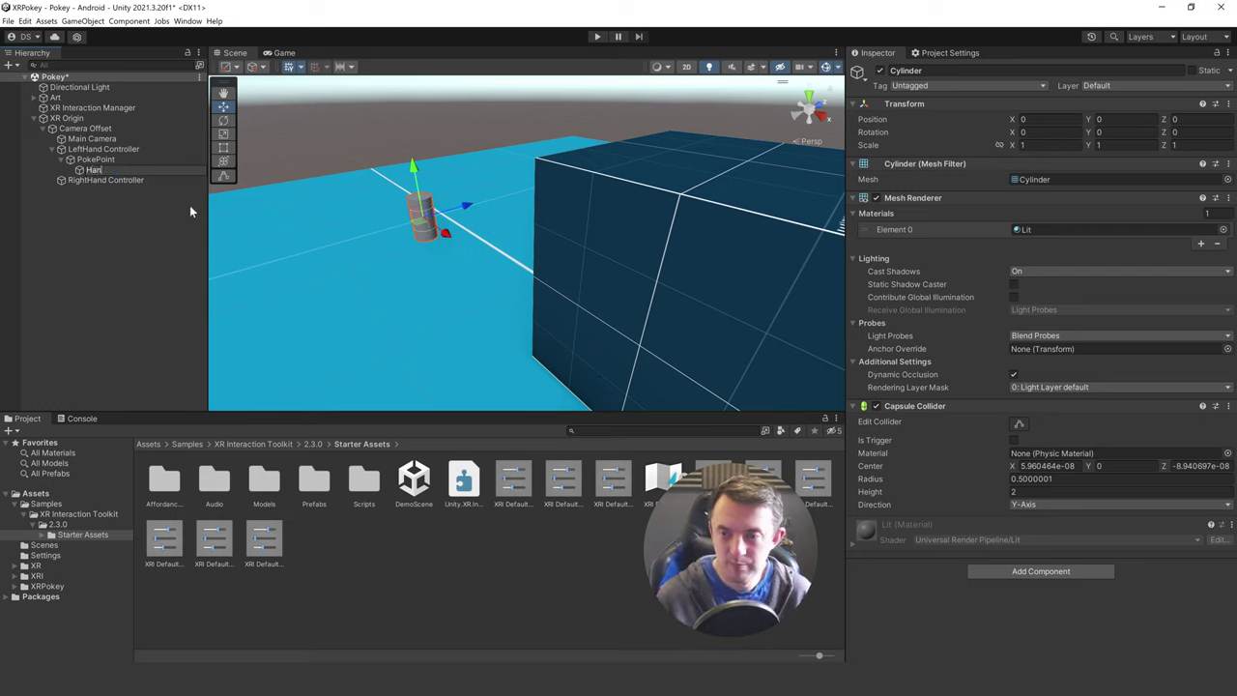
key(Return)
- Shape Handle into a rod behind PokePoint, rotated about -90° on X, scaled about 0.65, 3.75, 0.65, at Z about -4.01; remove its Capsule Collider
key(e)
drag(426, 182, 197, 285)
key(w)
key(r)
key(w)
click(223, 147)
scroll(405, 281, down, 3)
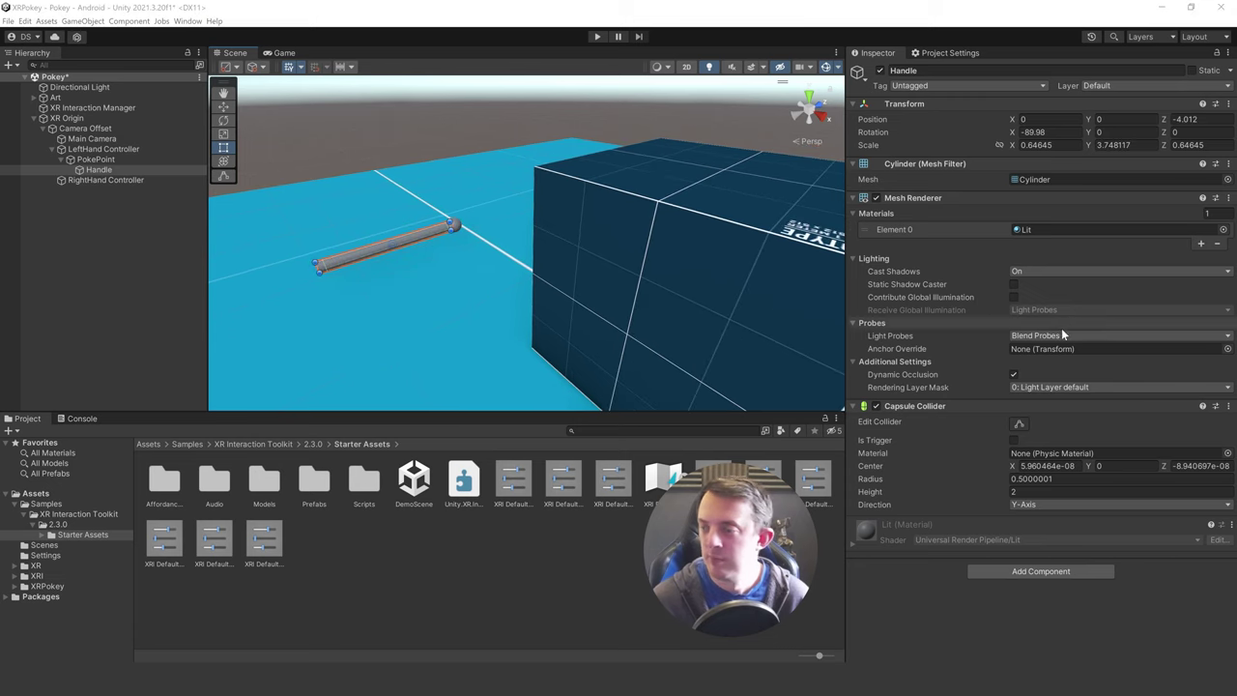
click(1229, 406)
click(1148, 458)
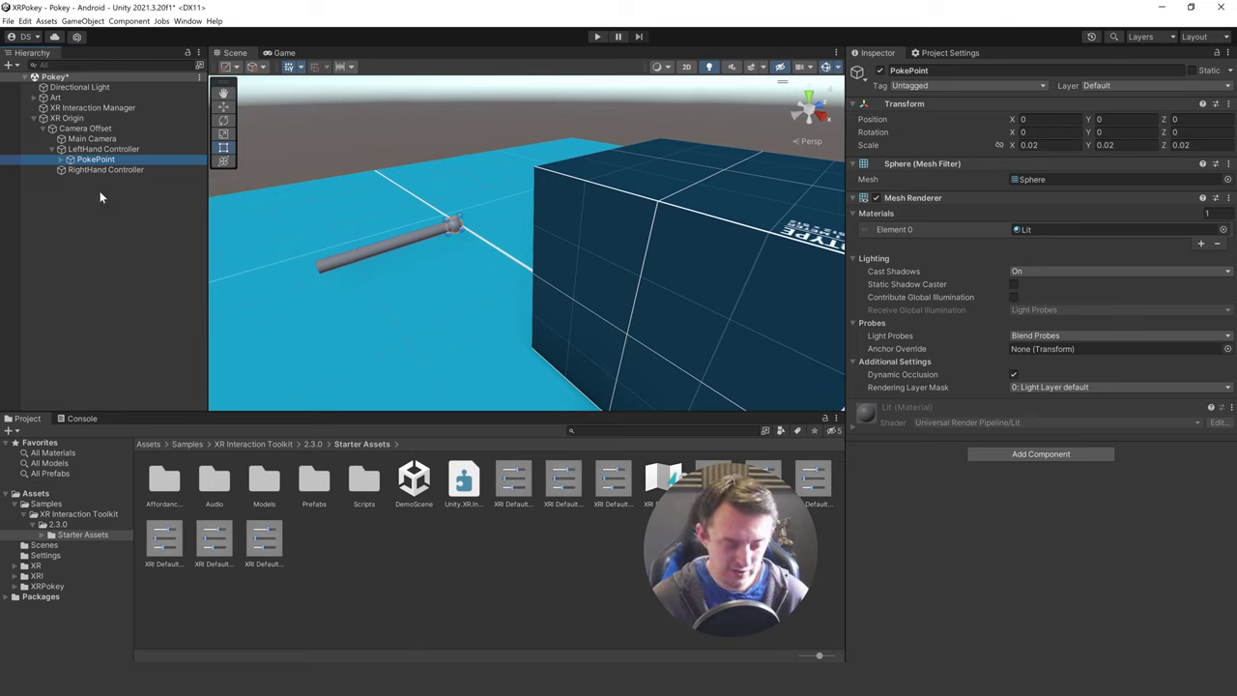
- Duplicate PokePoint under the RightHand Controller and assign the copy as its XR Poke Interactor's Attach Transform
key(ctrl+d)
drag(108, 170, 106, 184)
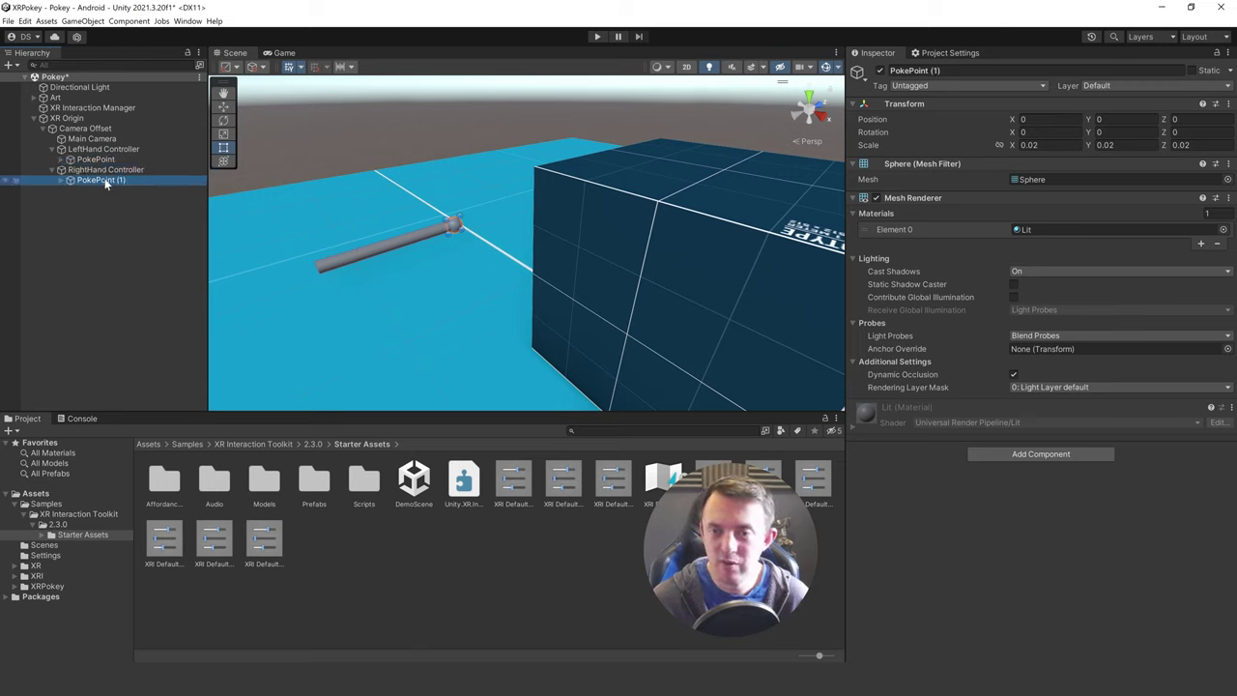
click(66, 170)
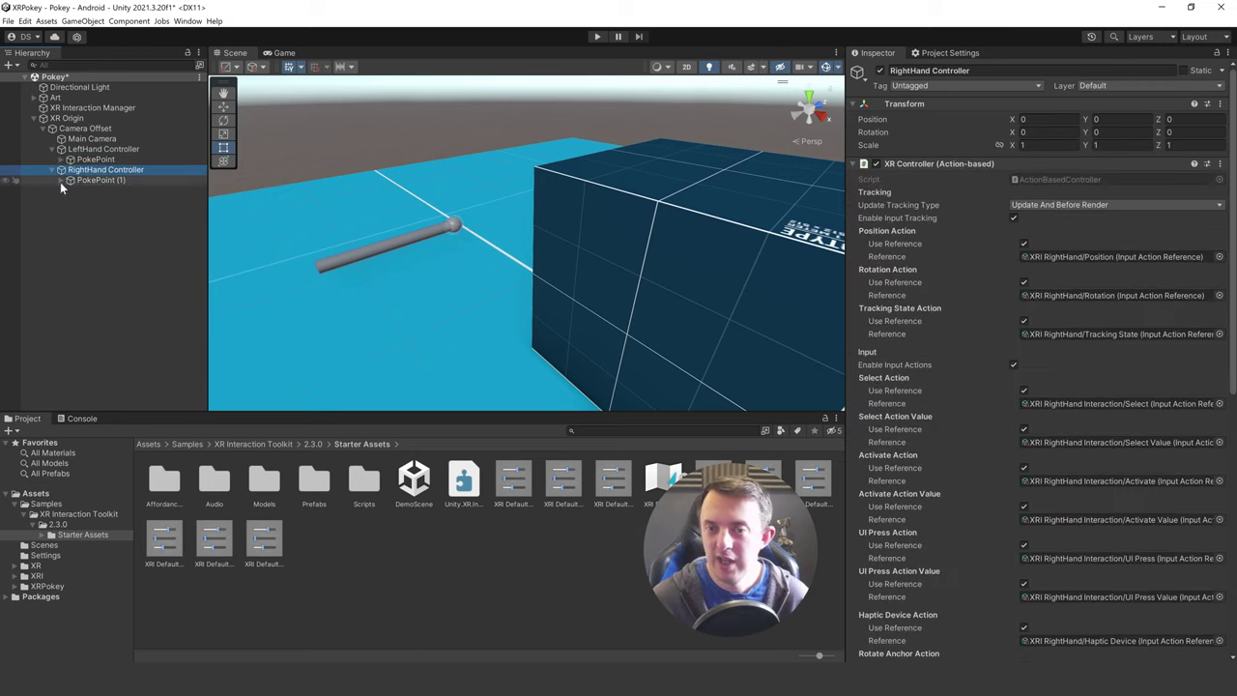
scroll(1068, 363, down, 8)
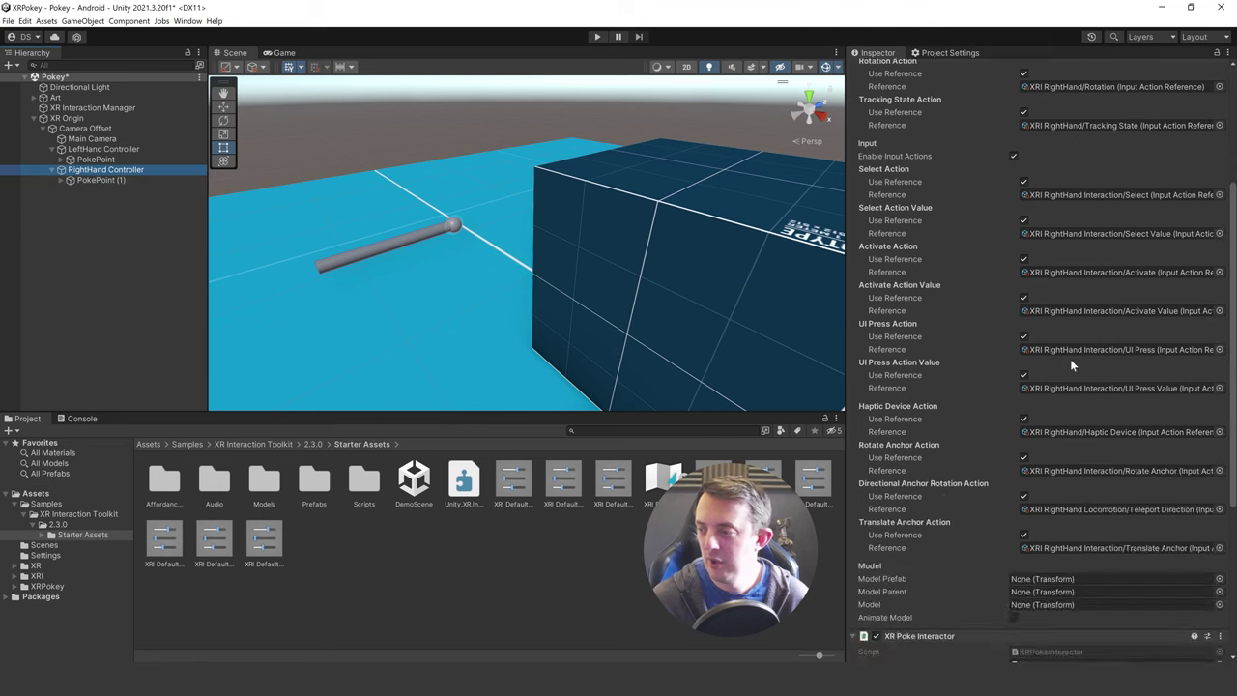
scroll(1057, 396, down, 2)
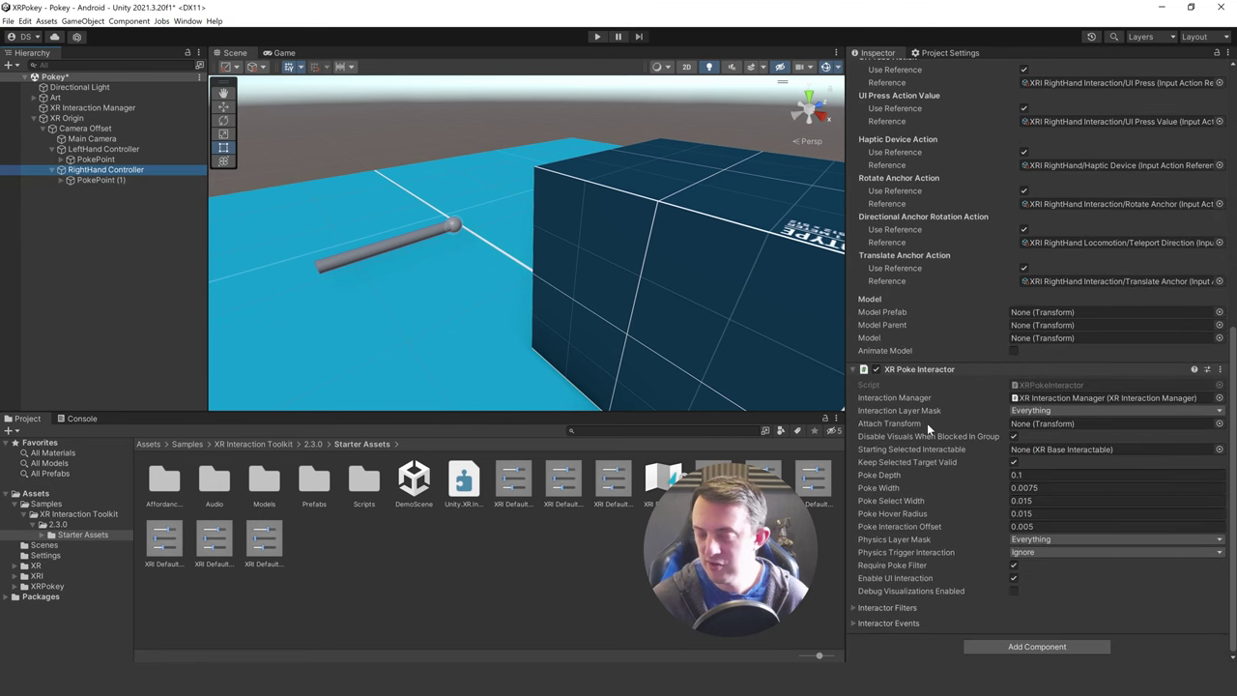
drag(91, 179, 1111, 425)
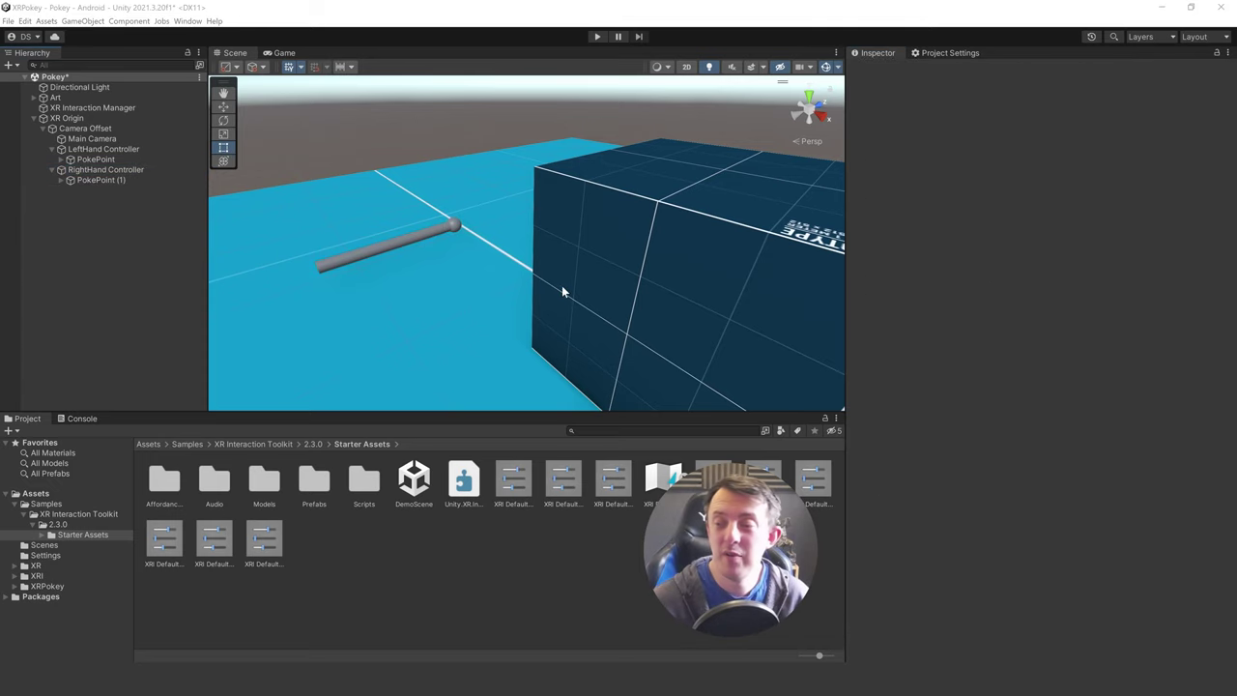
- Create a cylinder at the root of the scene and reset its transform
right_drag(561, 285, 595, 277)
middle_drag(595, 277, 590, 301)
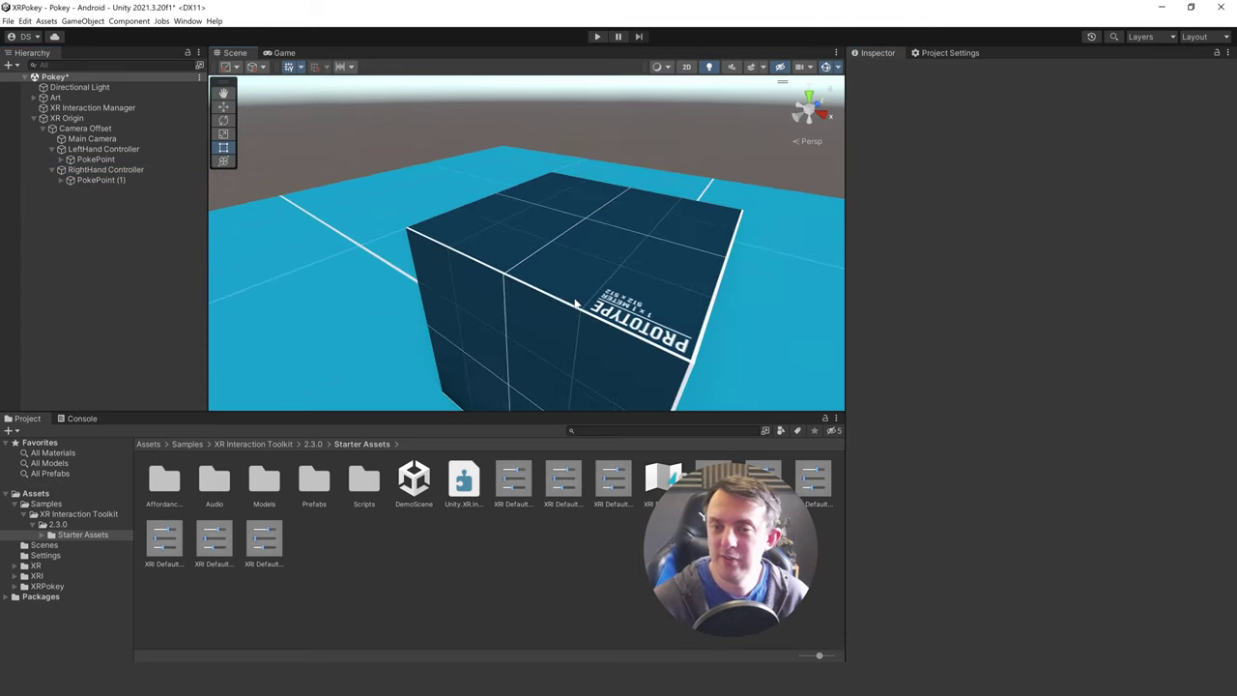
click(33, 118)
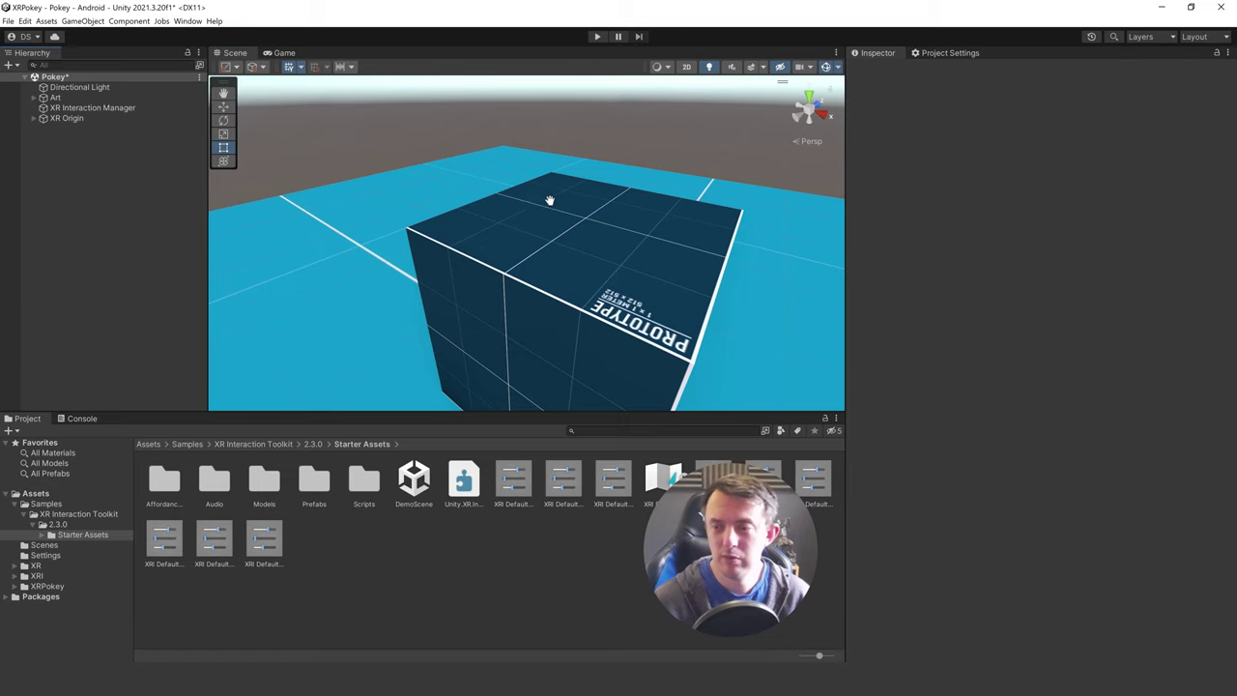
scroll(530, 199, up, 6)
scroll(469, 237, down, 5)
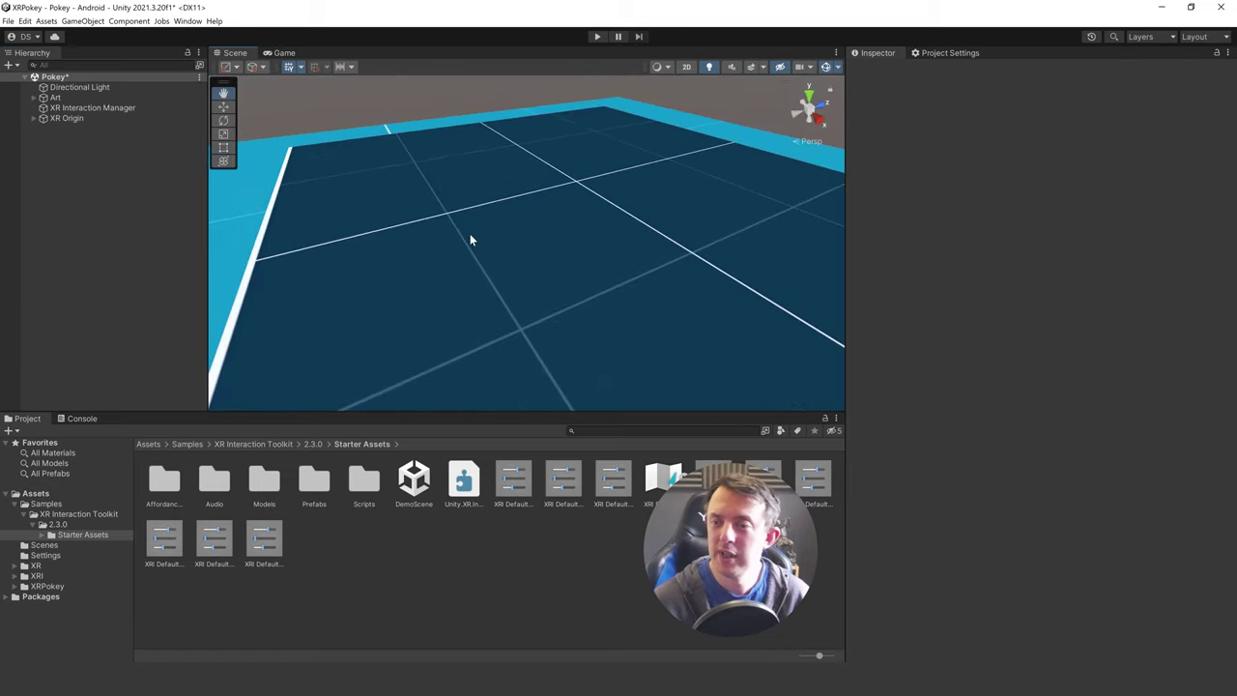
scroll(521, 232, up, 4)
right_click(94, 173)
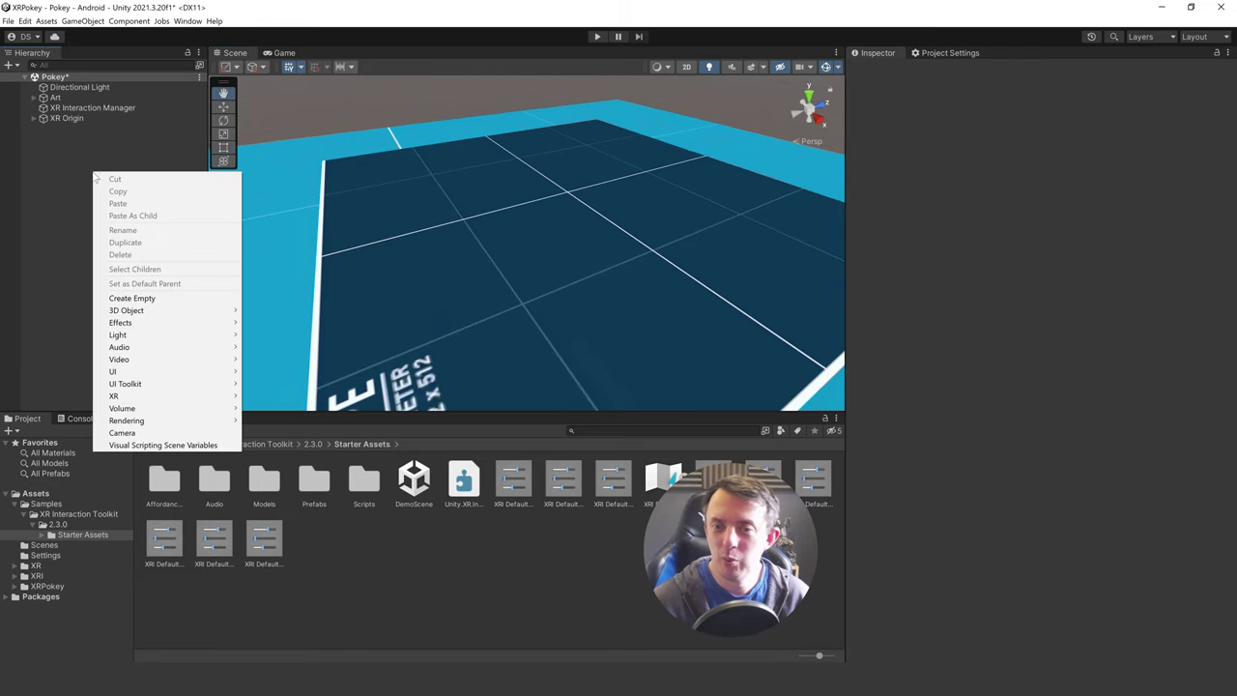
mouse_move(157, 317)
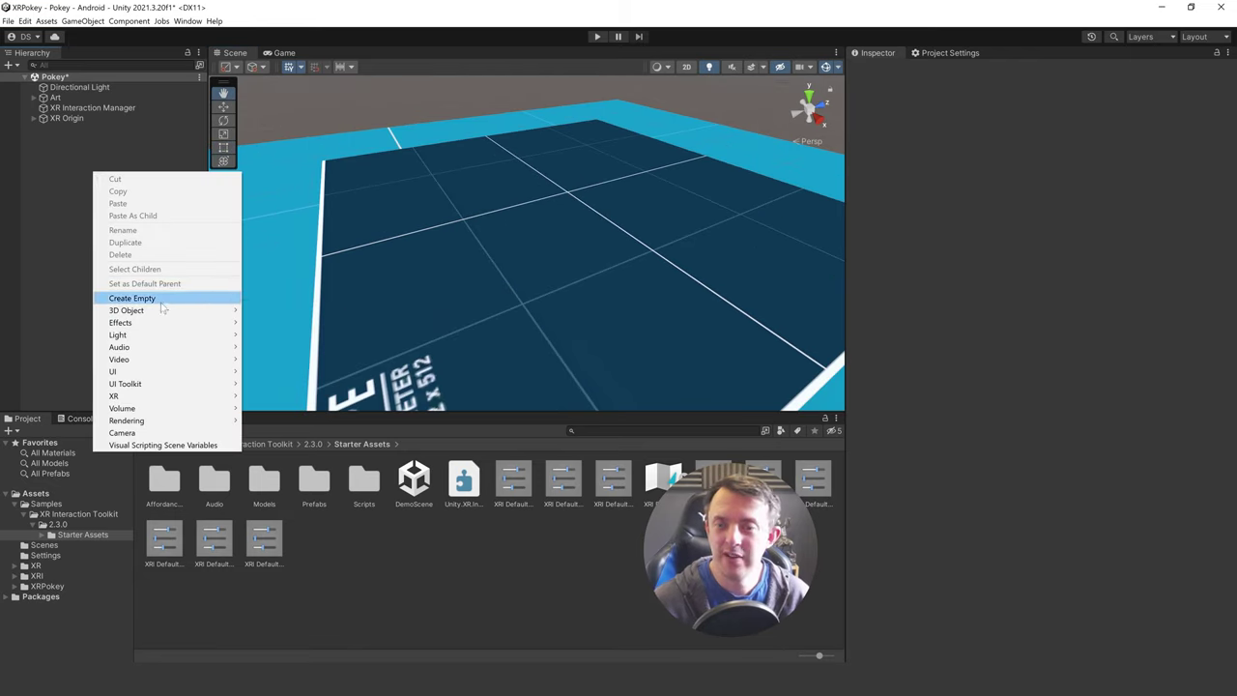
click(289, 347)
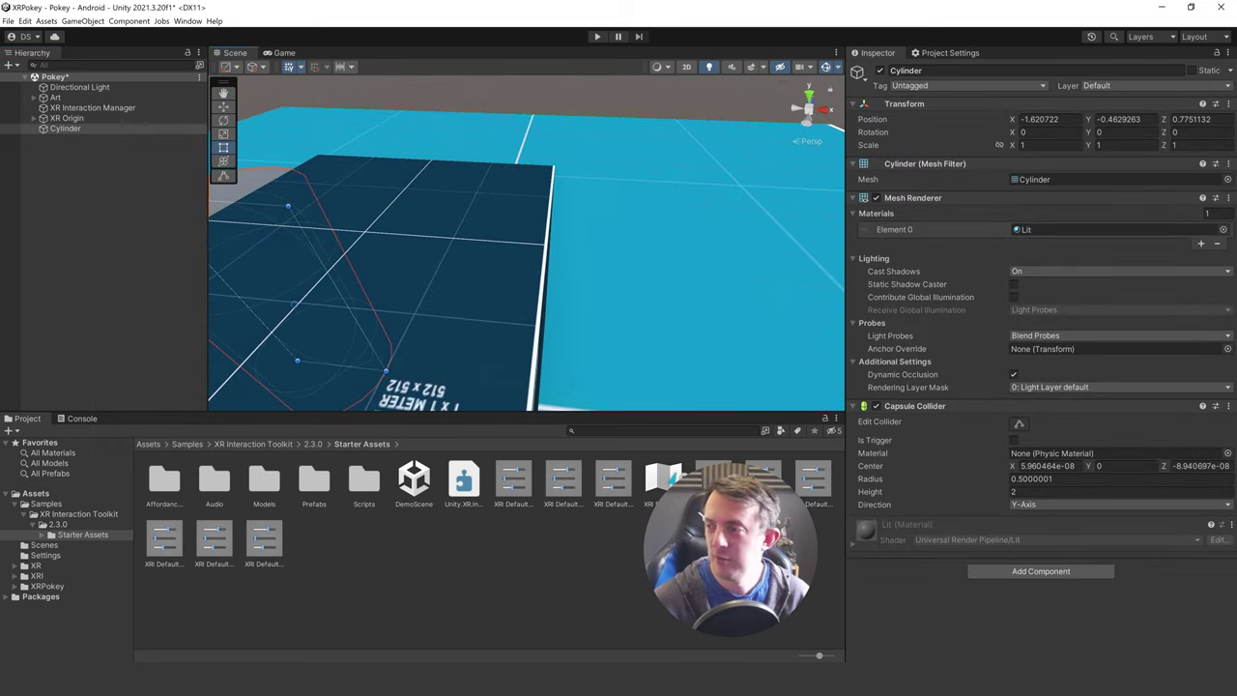
click(1227, 104)
click(1136, 117)
- Flatten the cylinder into a disc about 0.17 wide with Y scale about 0.009 and place it on the cube at Y 1.002, Z -0.278
scroll(567, 201, down, 3)
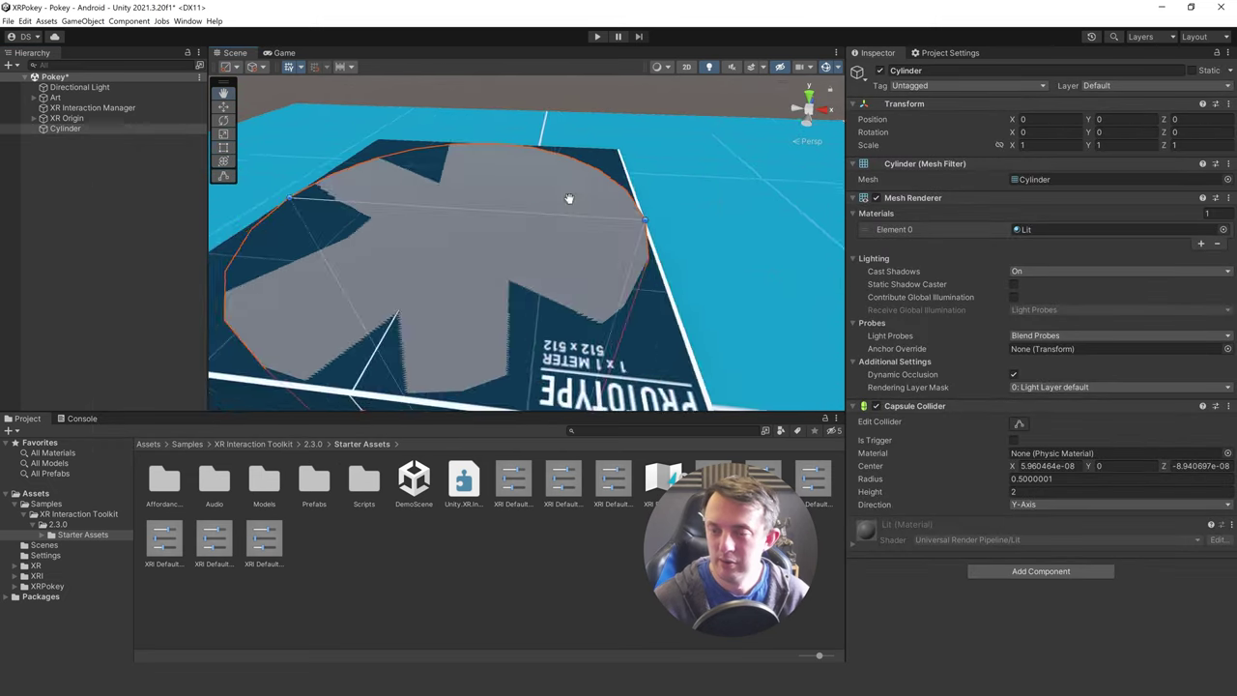
key(w)
drag(494, 329, 475, 172)
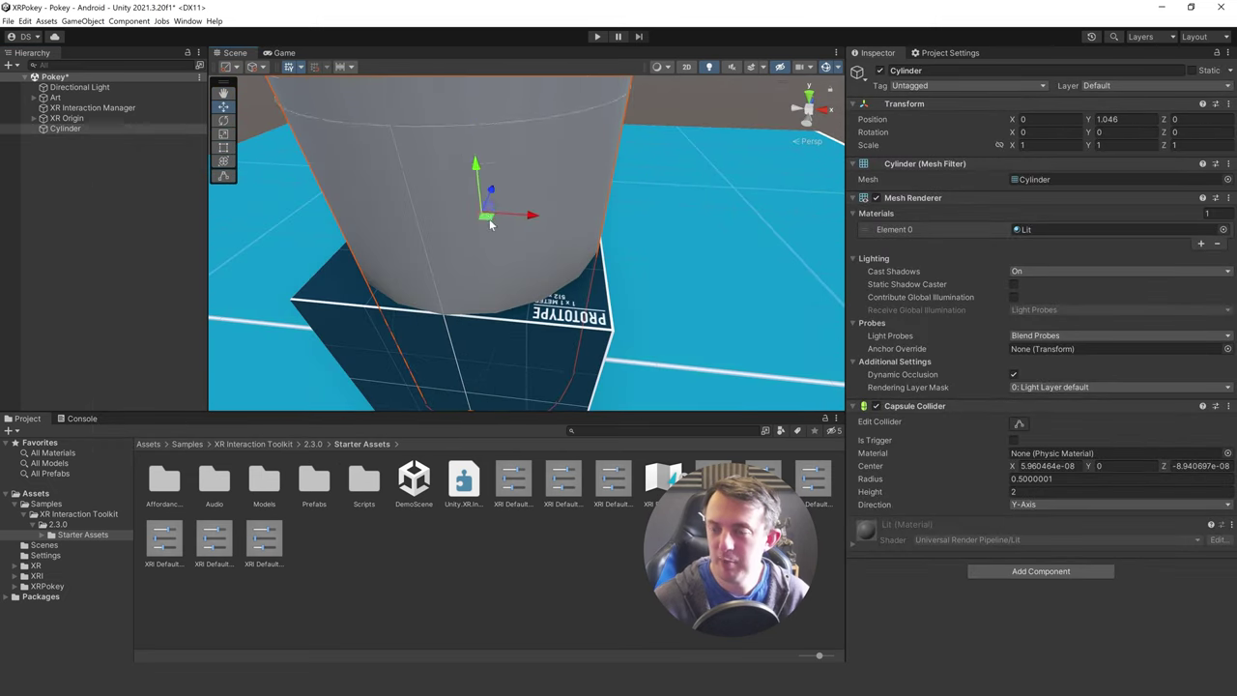
scroll(489, 221, down, 2)
key(r)
drag(490, 222, 485, 271)
scroll(475, 168, up, 3)
drag(475, 166, 478, 196)
drag(480, 196, 455, 254)
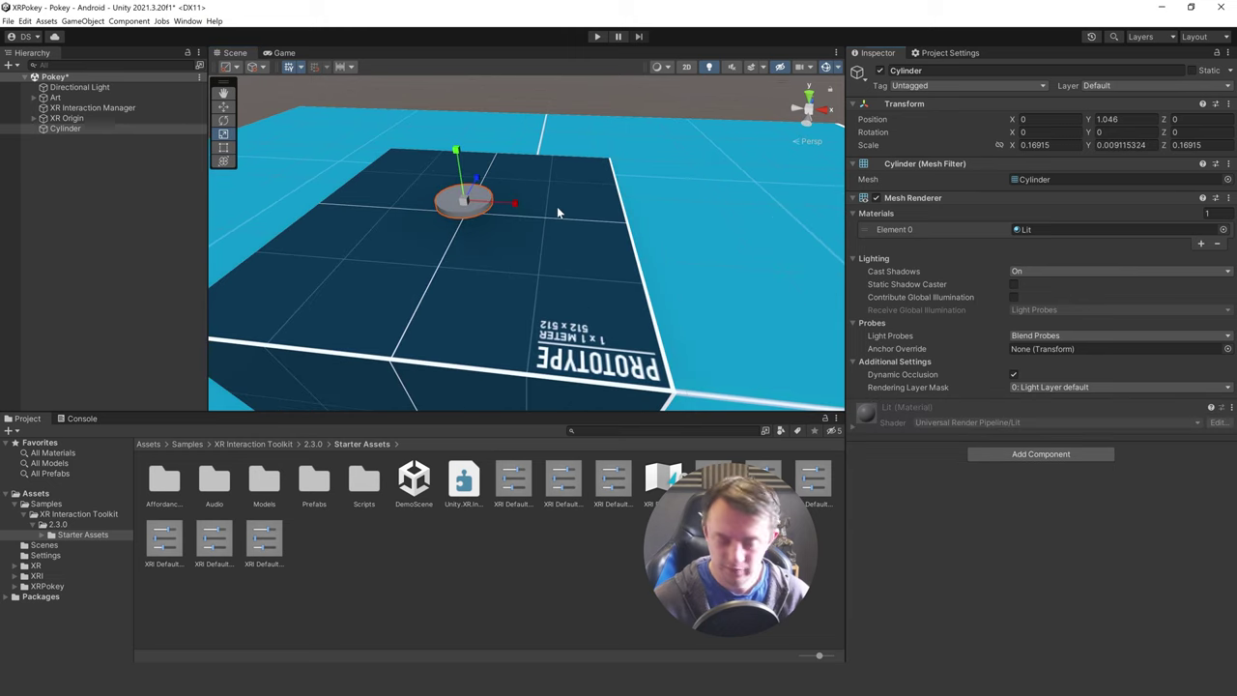
key(w)
- Rename the flat cylinder as ButtonBase
click(906, 70)
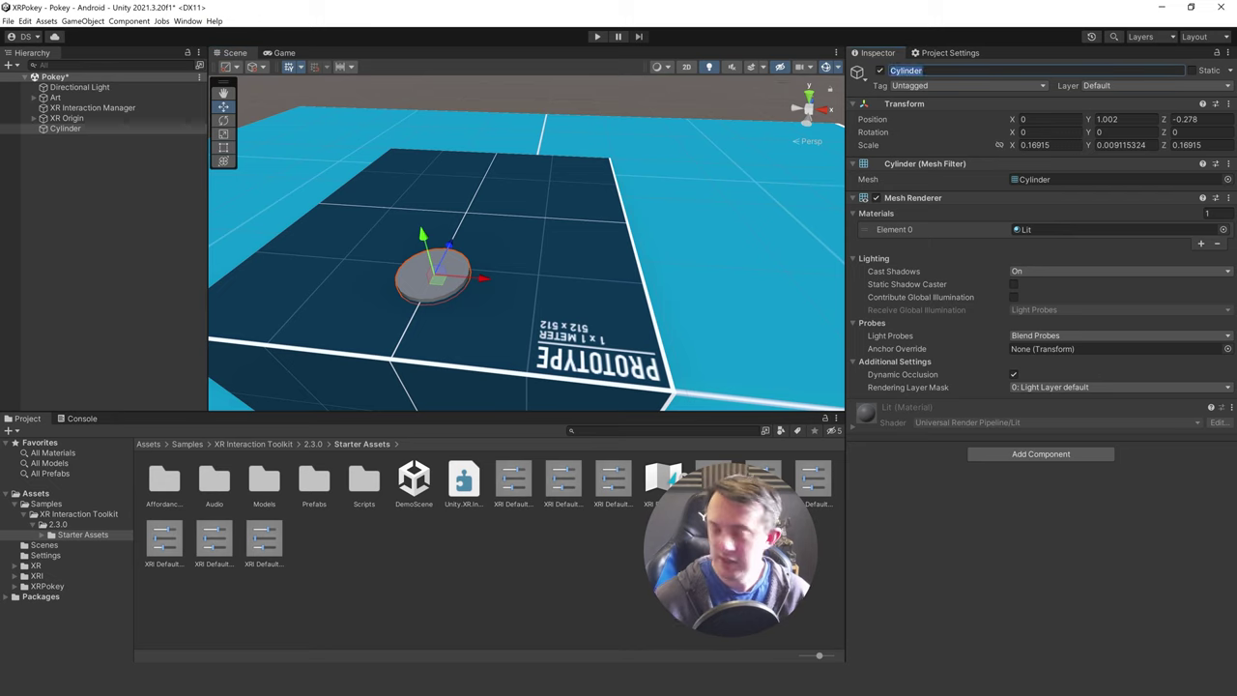
key(BackSpace)
text(ButtonBase)
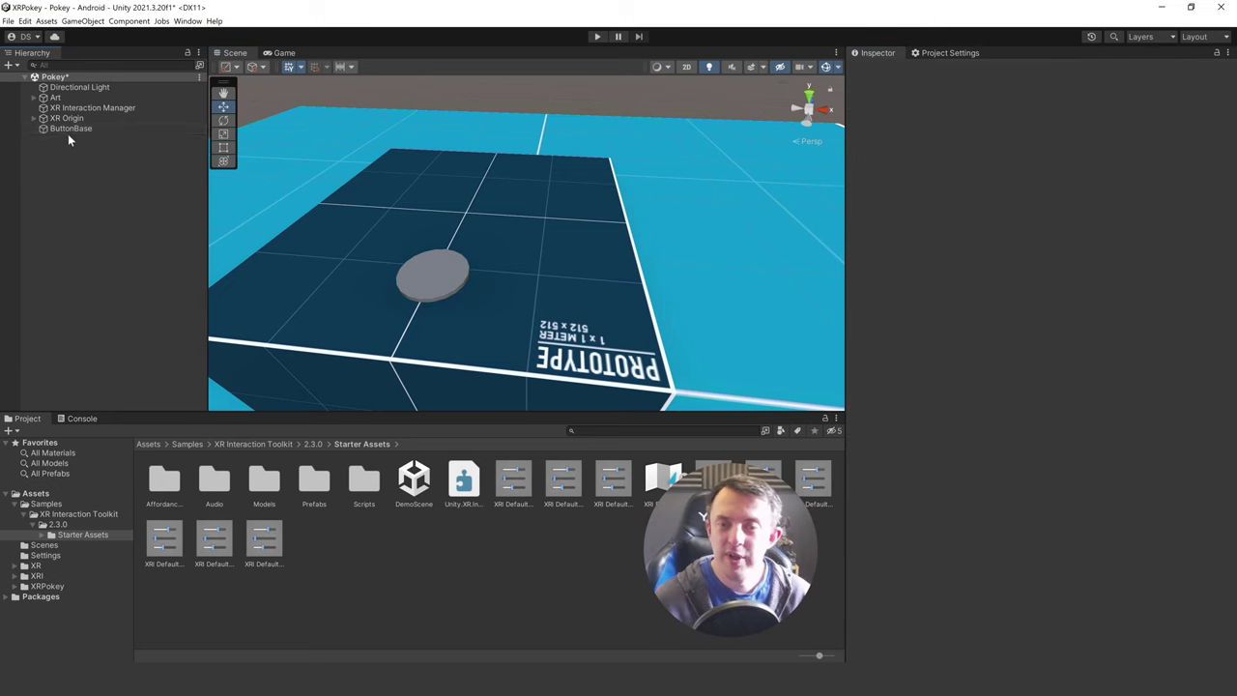
- Duplicate ButtonBase and name the copy Button
click(71, 128)
key(ctrl+d)
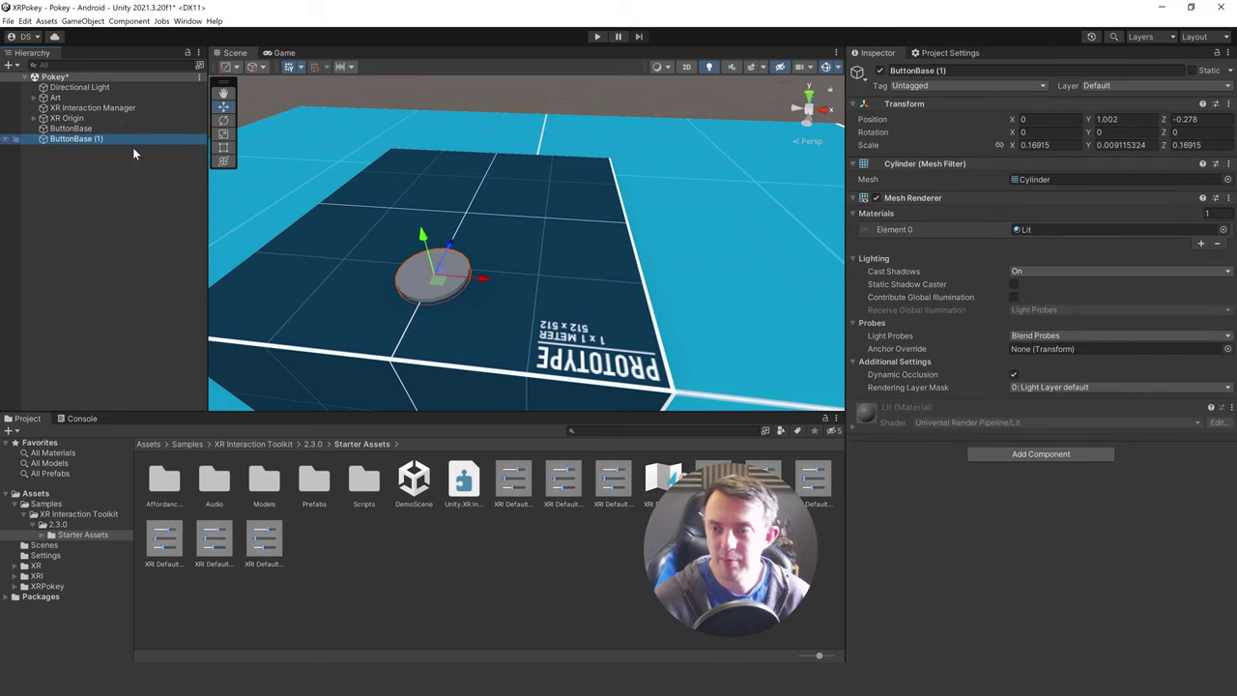
right_drag(435, 290, 438, 247)
key(q)
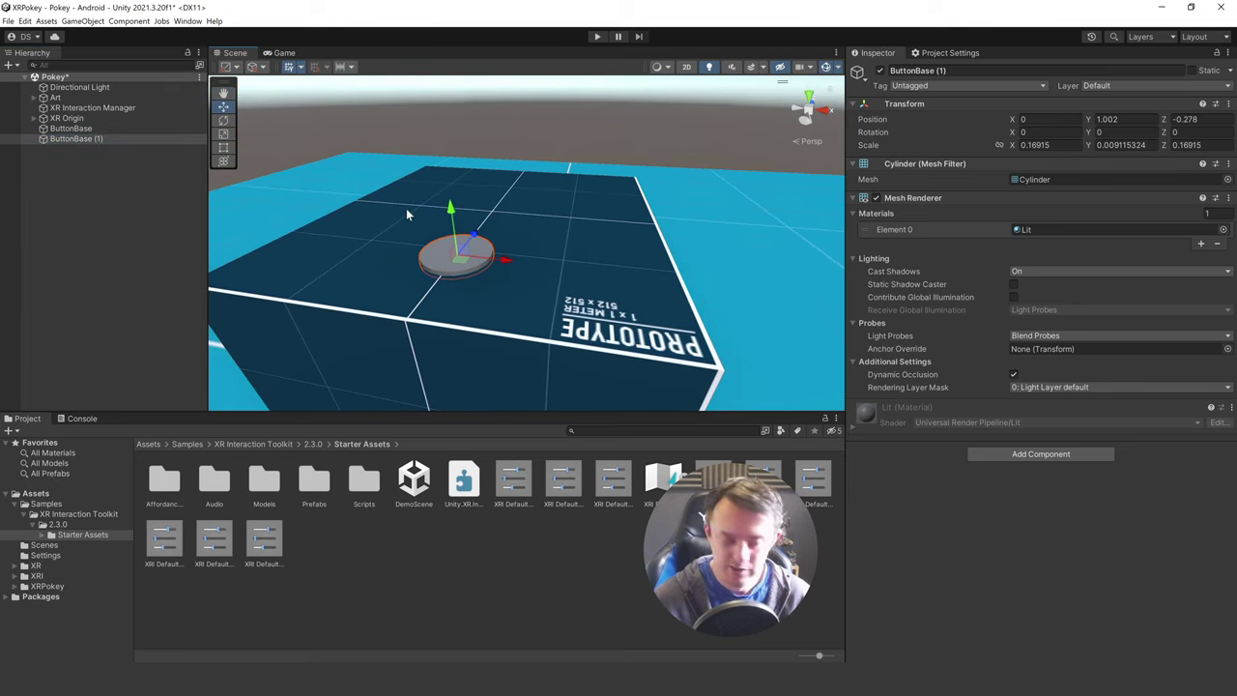
click(994, 68)
text(Button)
key(Return)
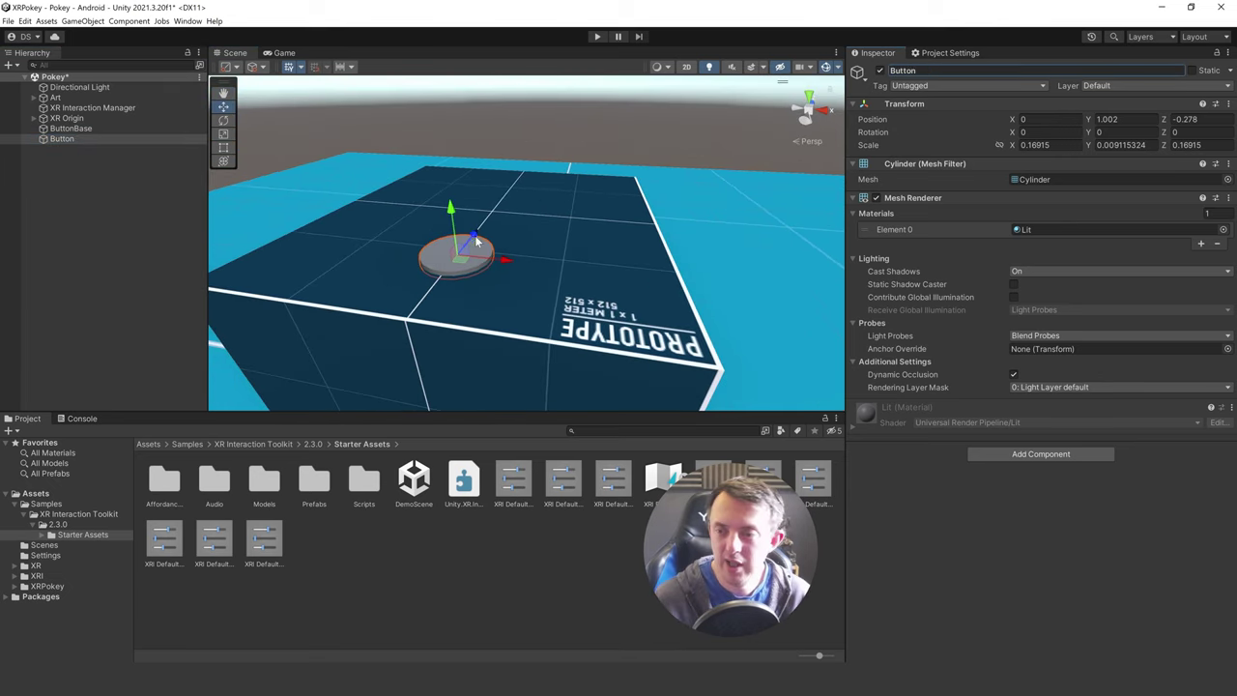
- Stretch the Button cylinder upward from the base to a Y scale of about 0.049
click(224, 148)
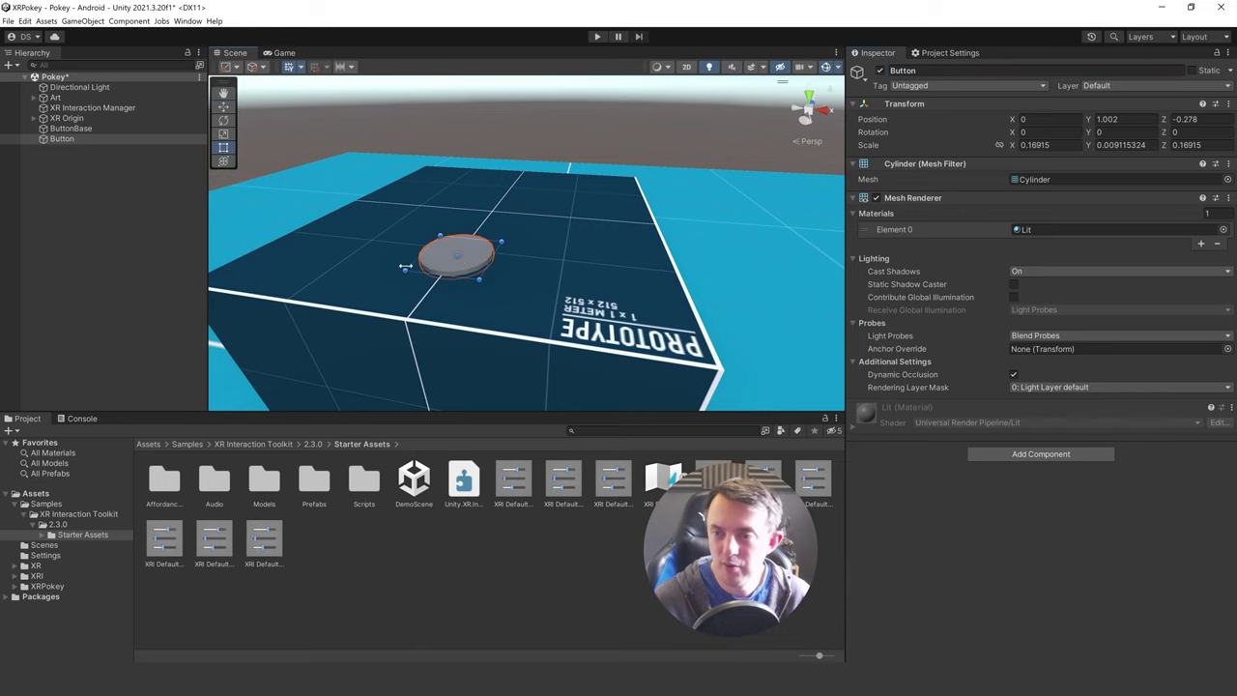
right_drag(426, 295, 404, 252)
scroll(409, 253, up, 2)
middle_drag(409, 253, 415, 233)
right_drag(415, 233, 431, 159)
middle_drag(440, 225, 457, 220)
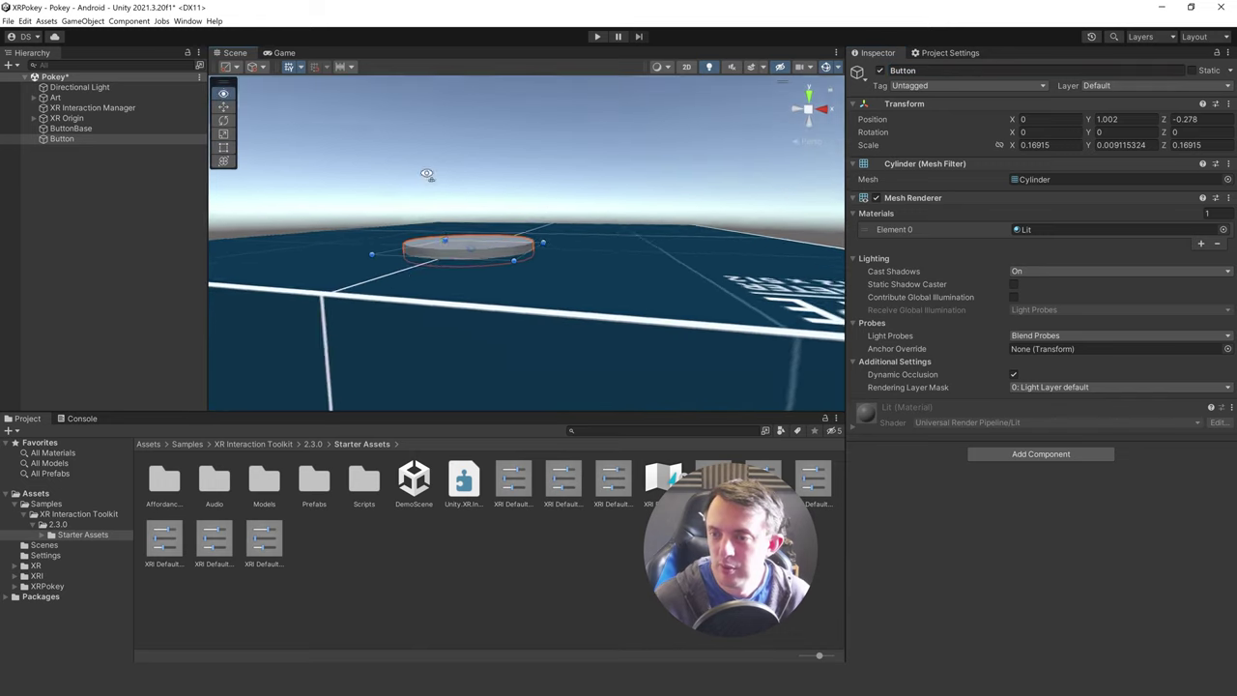
drag(527, 232, 544, 175)
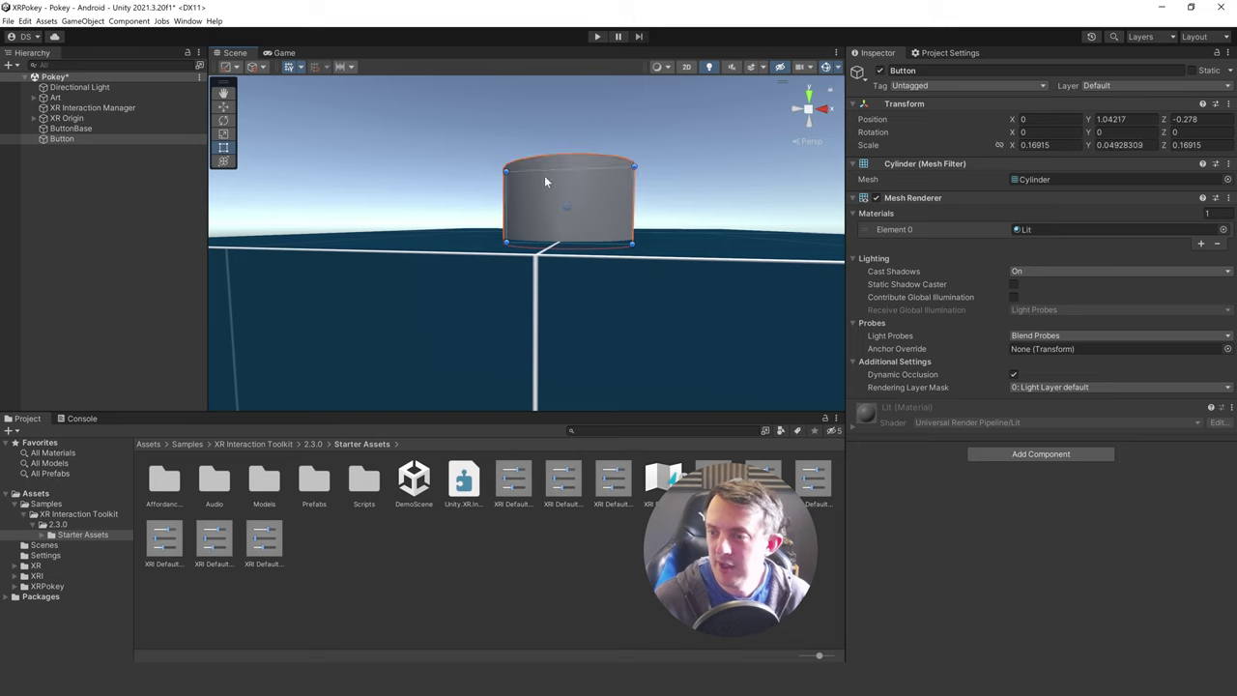
right_drag(545, 175, 550, 315)
scroll(550, 321, down, 2)
- Scale the Button cylinder down to about 0.09 on X and Z and seat it on ButtonBase at Y about 1.032
key(r)
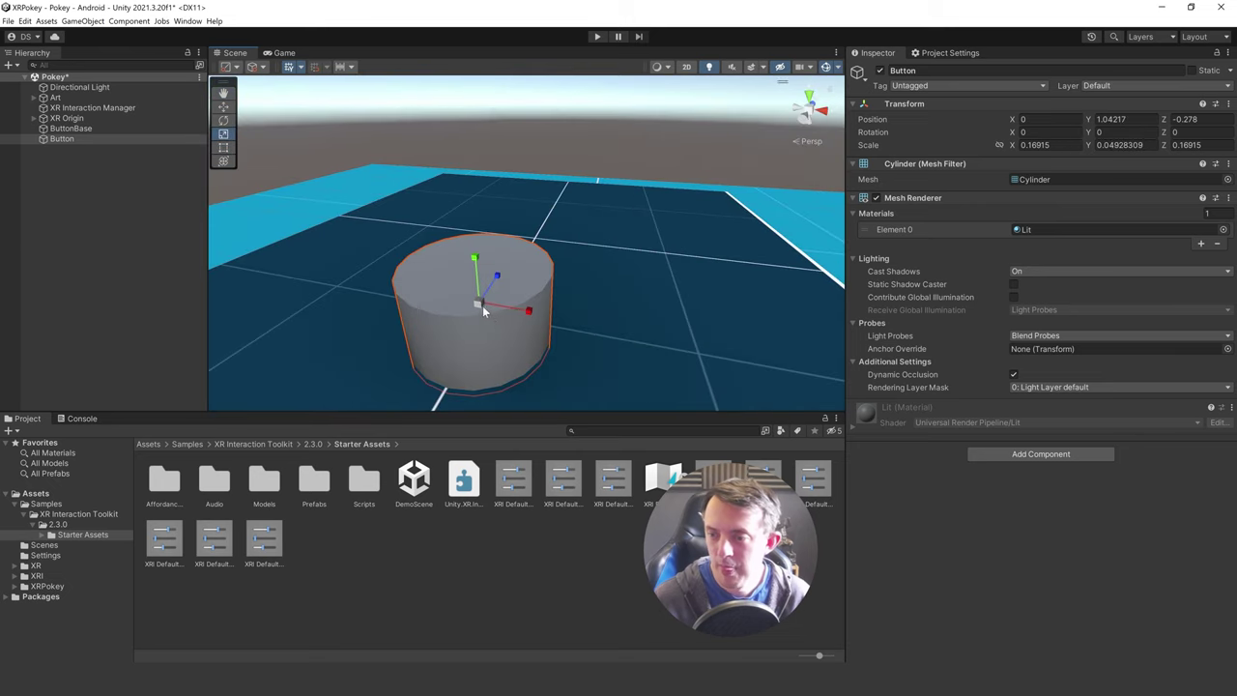
drag(482, 305, 477, 334)
key(w)
right_drag(477, 333, 536, 262)
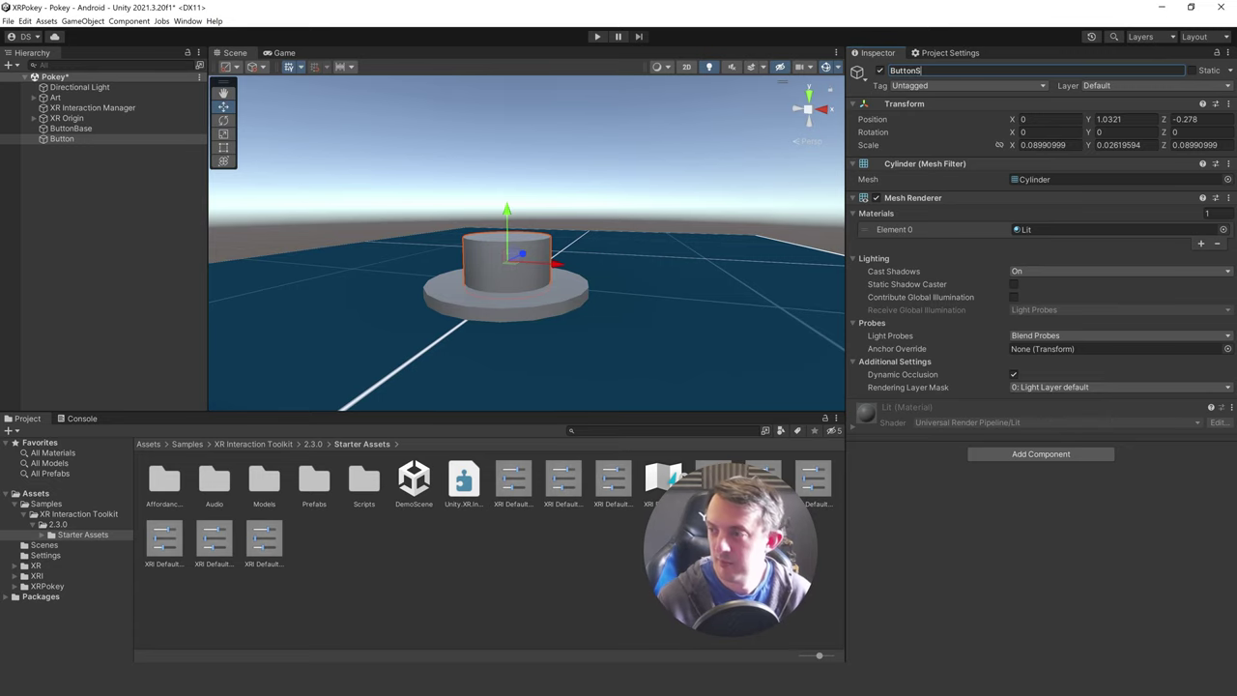
- Rename the Button cylinder as ButtonStem
text(tem)
click(67, 151)
- Duplicate ButtonStem and raise the copy above the original to Y about 1.082
click(72, 137)
key(ctrl+d)
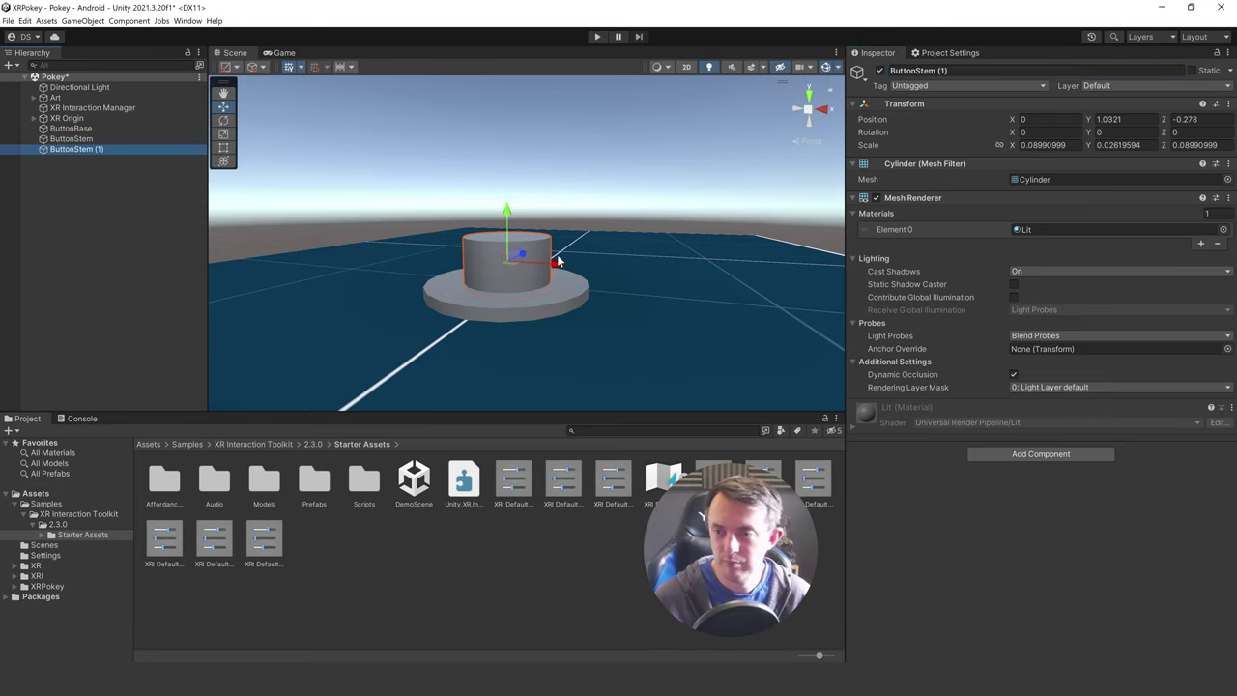
drag(494, 215, 505, 166)
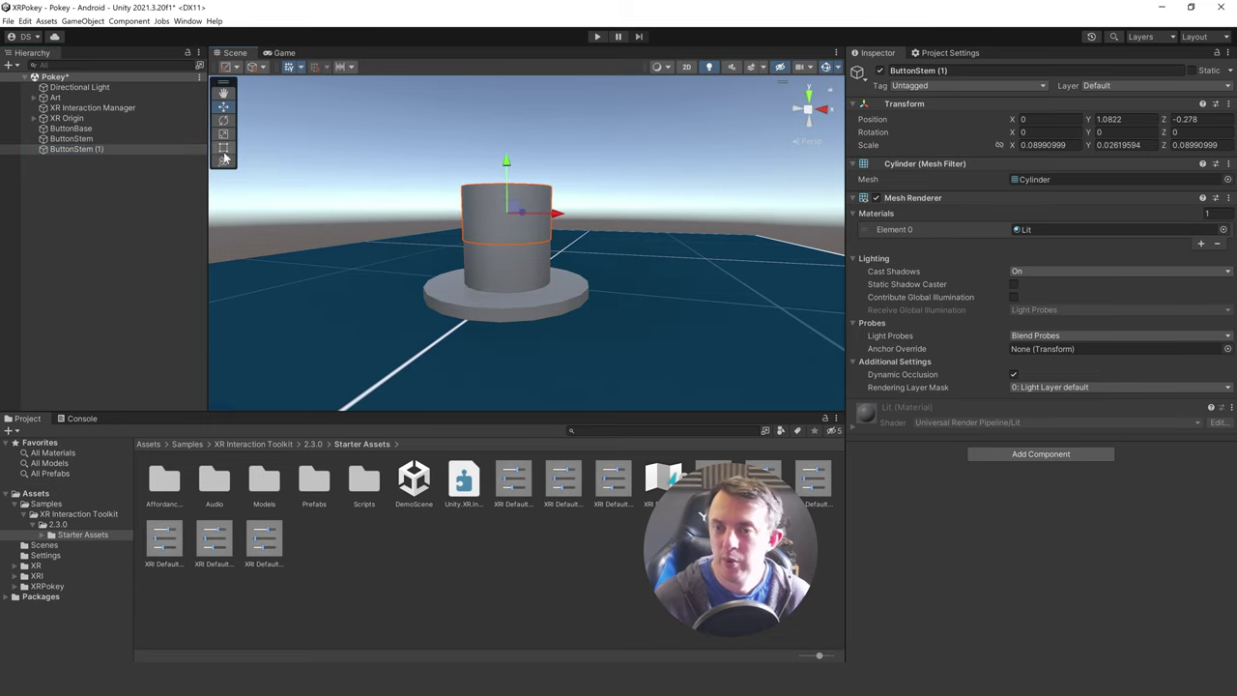
- Flatten the upper cylinder copy to a Y scale of about 0.013 and widen it to about 0.139 on X and Z
click(223, 150)
right_drag(593, 210, 574, 246)
key(f)
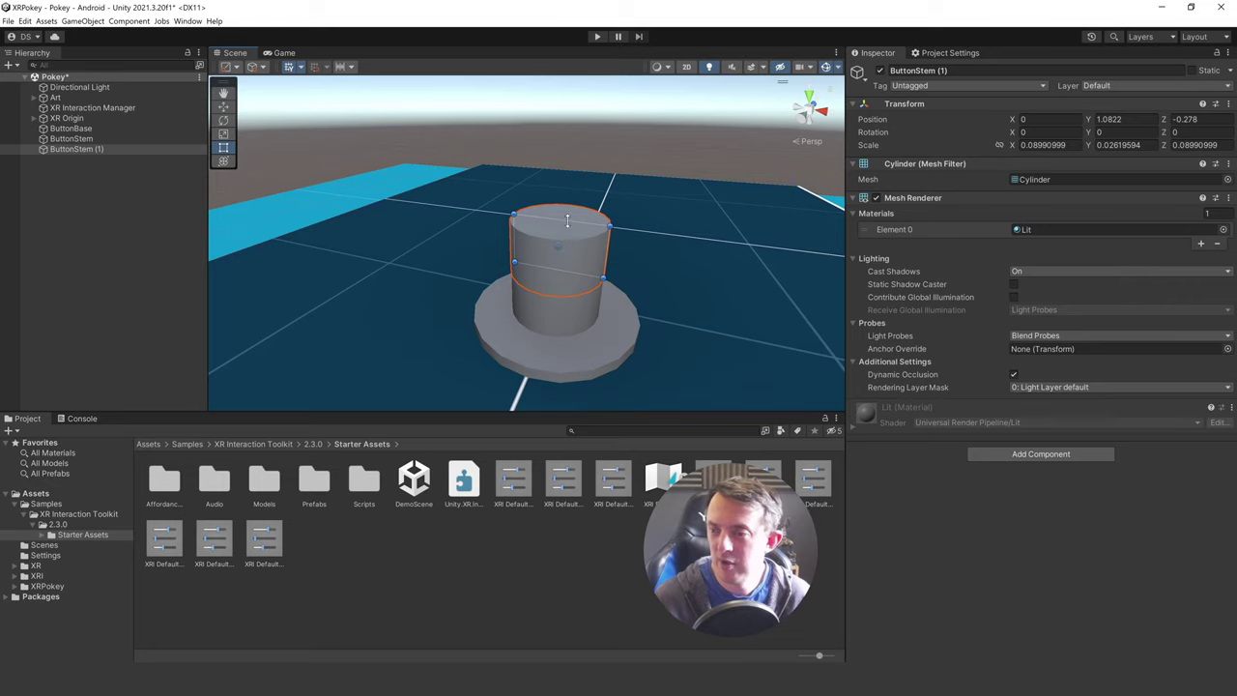
mouse_move(567, 220)
mouse_down()
mouse_move(564, 253)
mouse_move(572, 237)
mouse_up()
key(r)
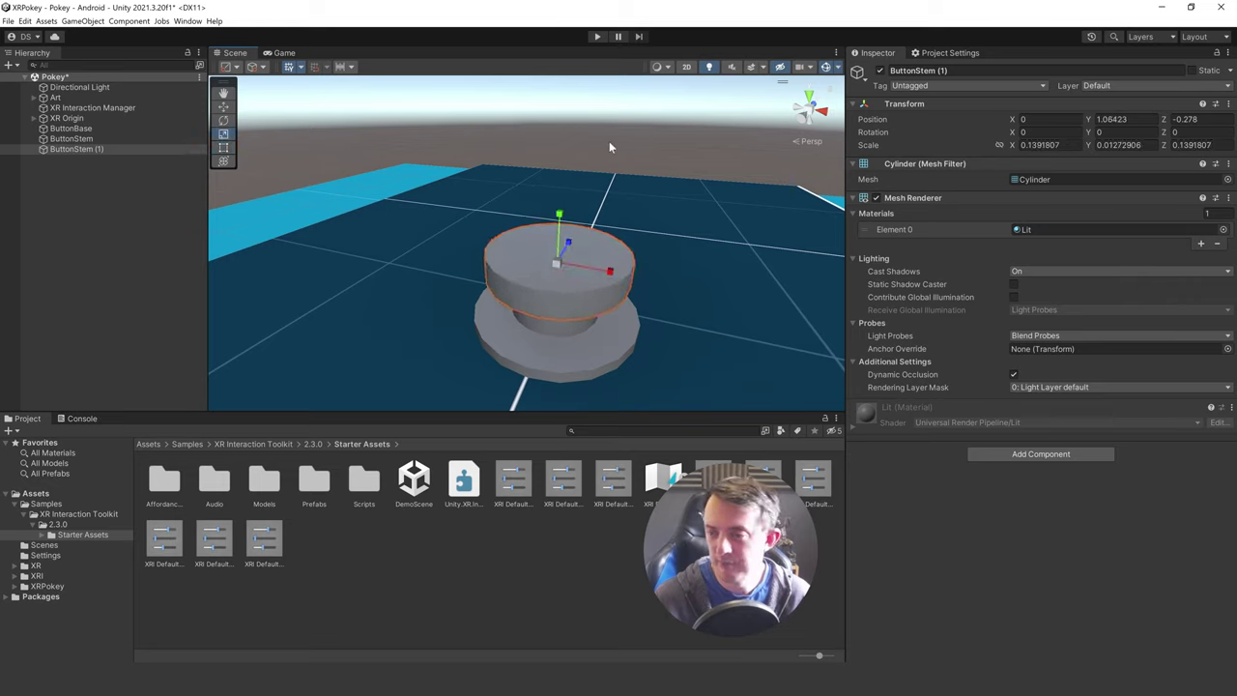
click(609, 141)
- Rename the widened cylinder ButtonStem (1) as ButtonHead
click(119, 149)
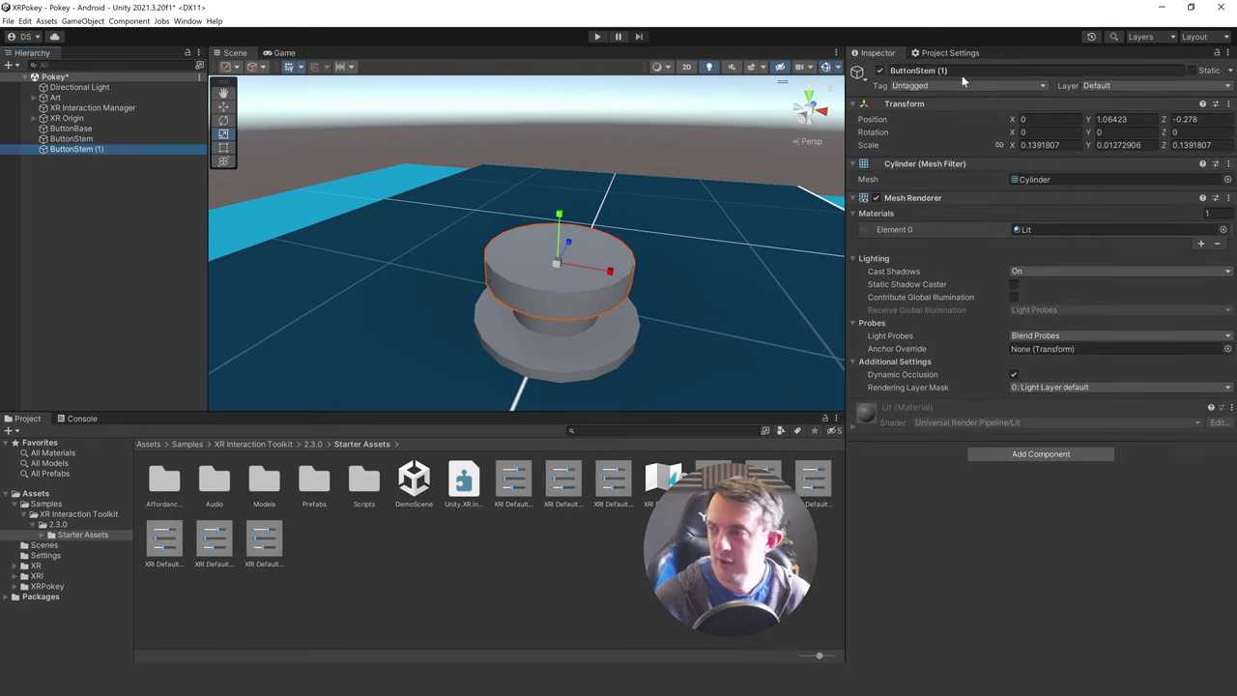
click(963, 72)
text(But)
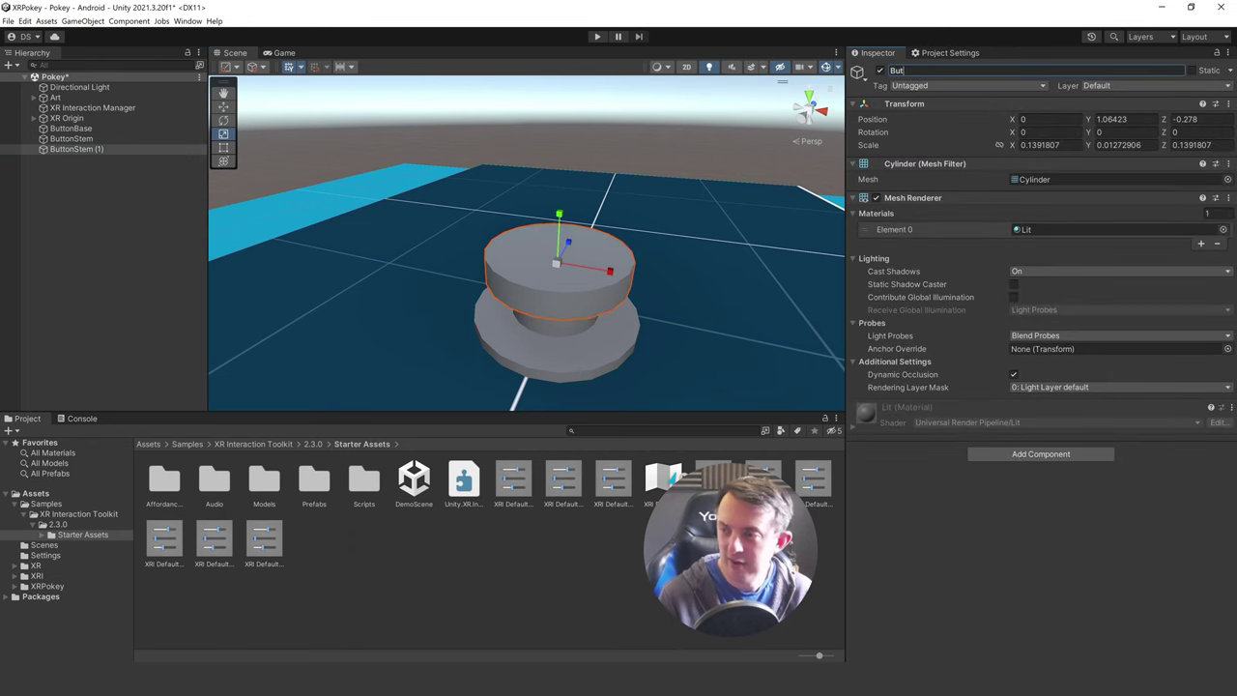
text(tonHead)
- Create an empty game object at the scene root and reset its transform
right_click(90, 177)
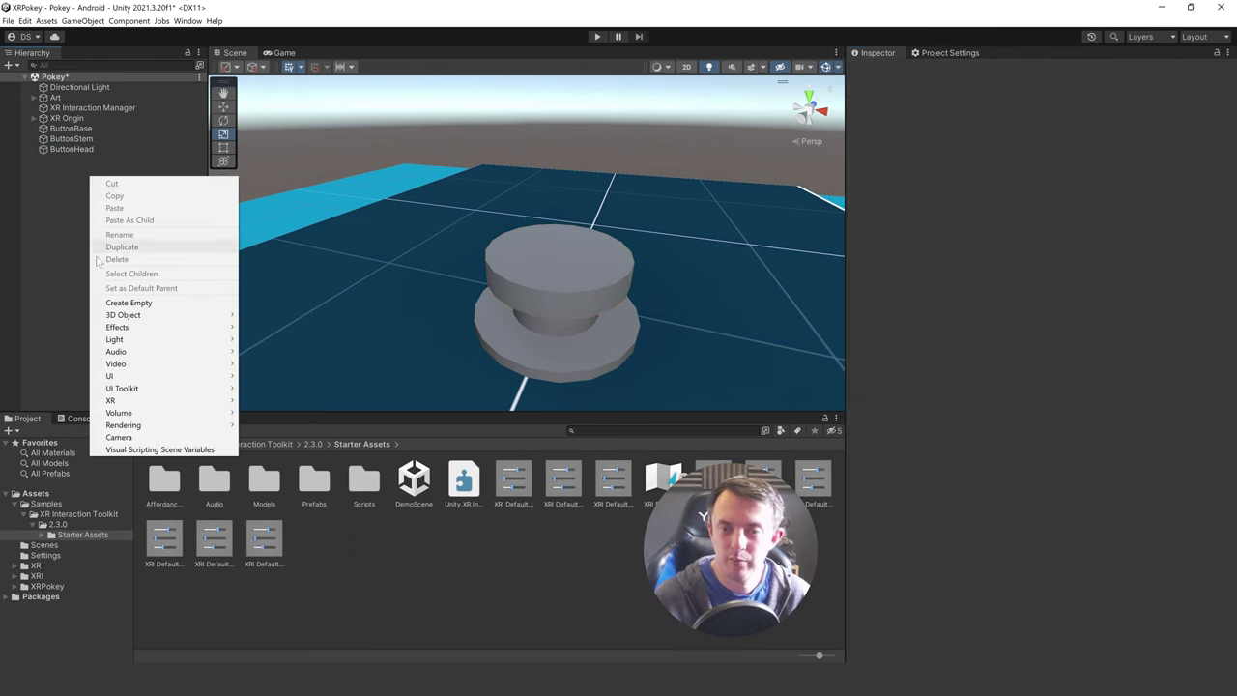
click(120, 301)
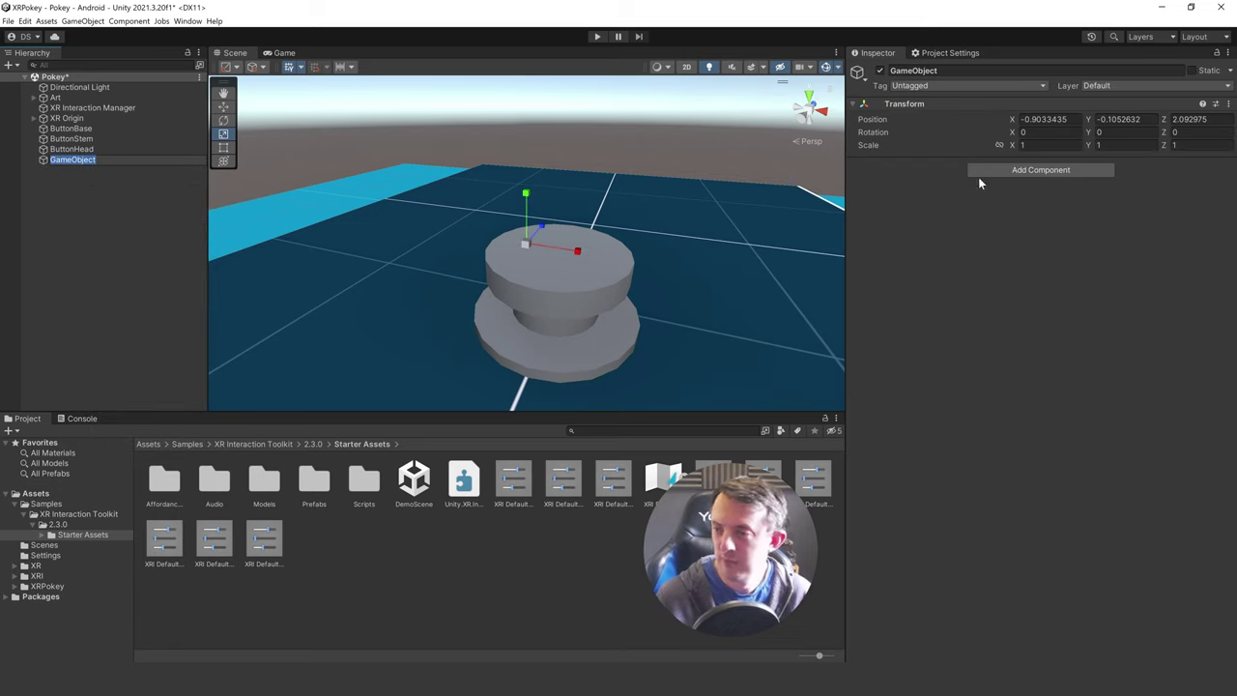
click(1227, 103)
click(1213, 114)
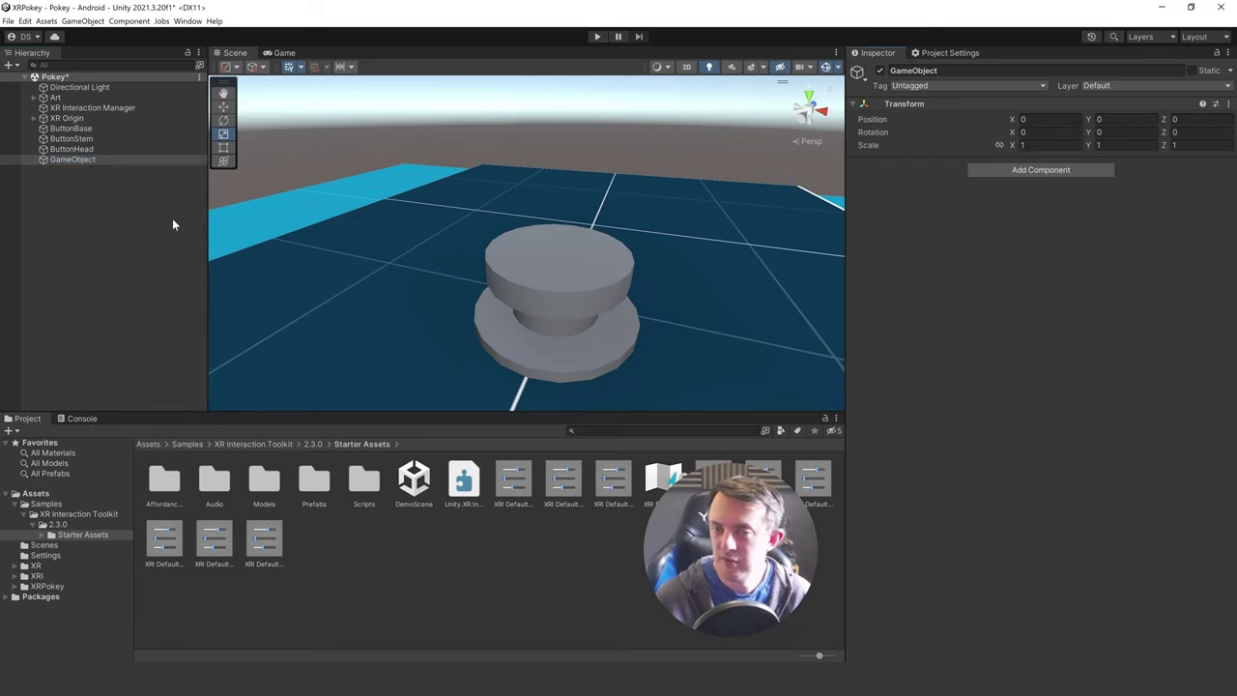
- Rename the empty game object as Button
click(83, 164)
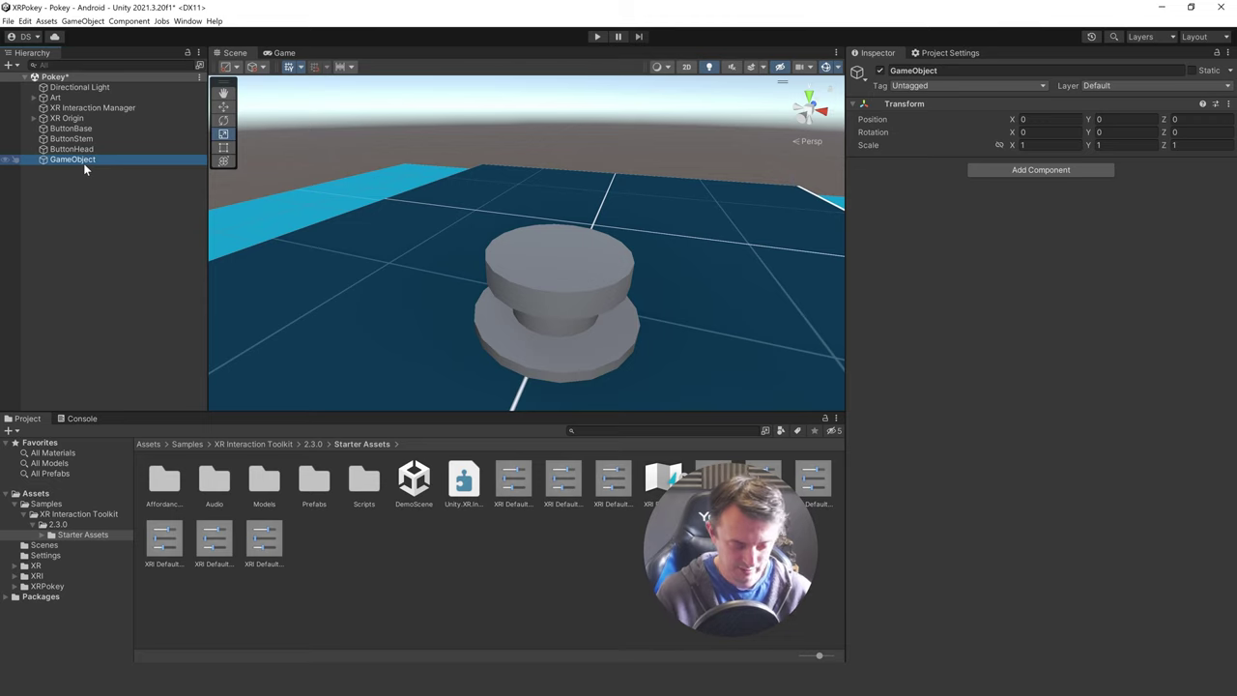
key(F2)
text(Button)
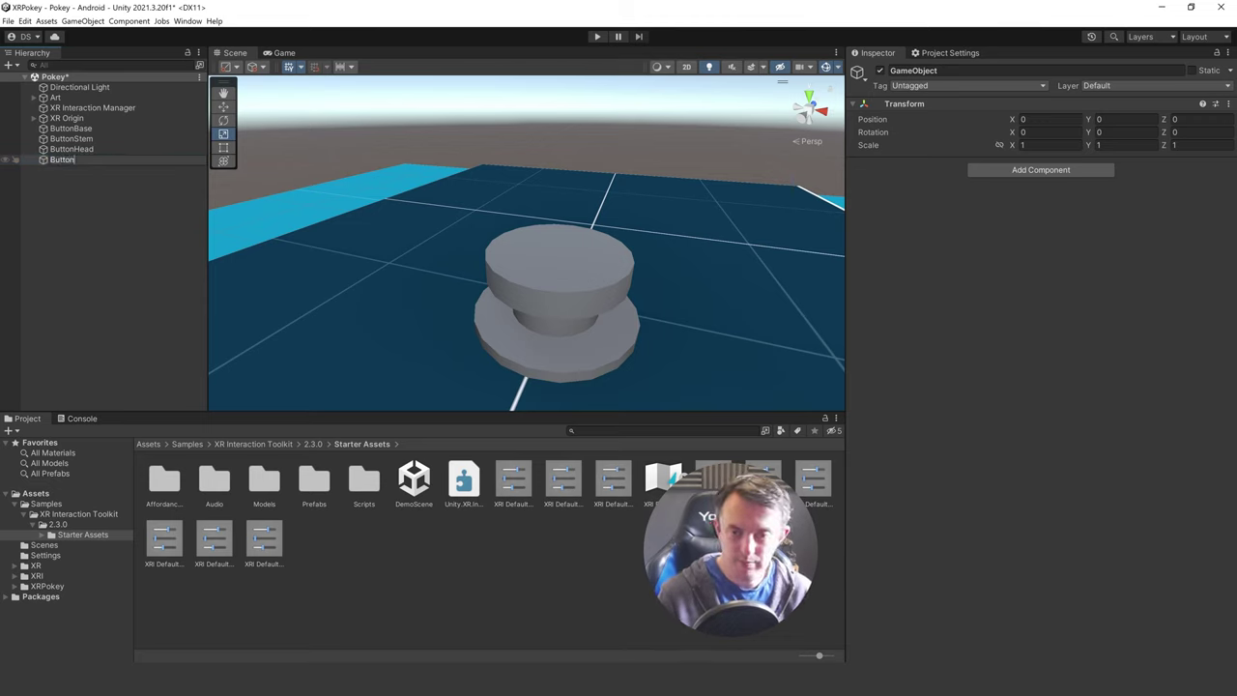
key(Return)
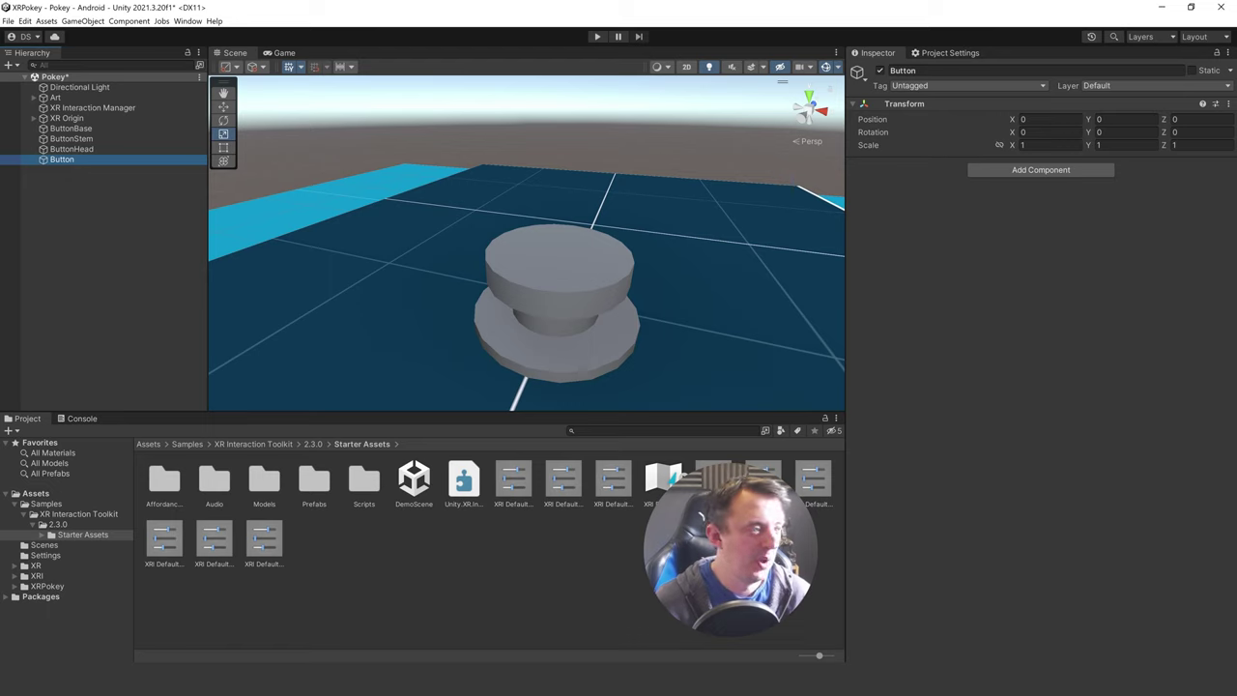
- Nest the Button object under ButtonHead and reset its transform to align it with the head's centre
drag(85, 159, 85, 150)
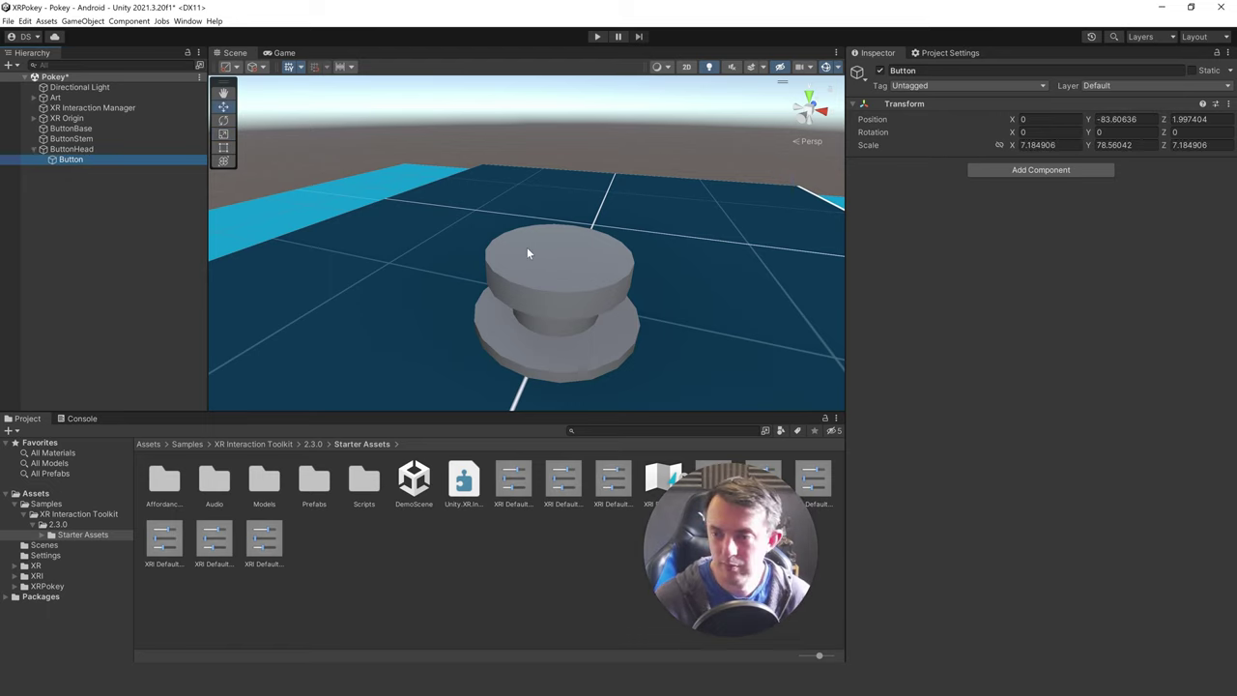
scroll(527, 249, down, 10)
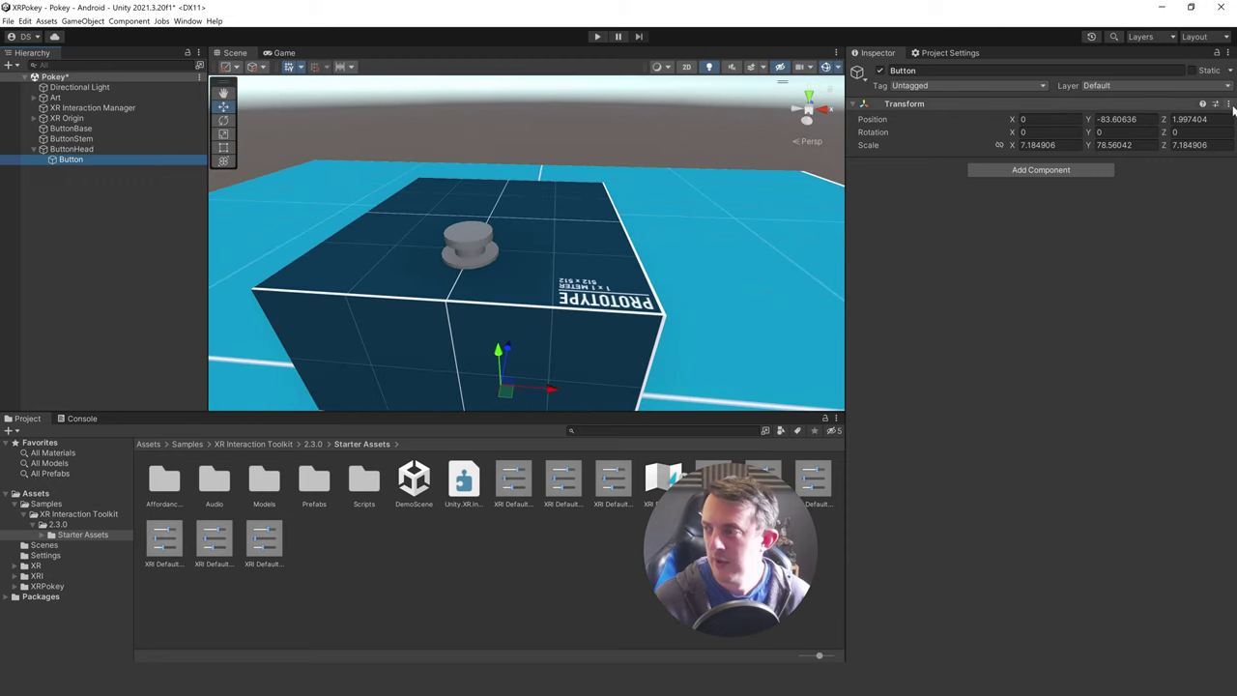
click(1228, 104)
click(1137, 116)
alt+drag(522, 217, 514, 121)
mouse_move(524, 276)
middle_down()
mouse_move(524, 291)
mouse_move(520, 267)
middle_up()
scroll(469, 191, up, 3)
middle_drag(468, 190, 477, 198)
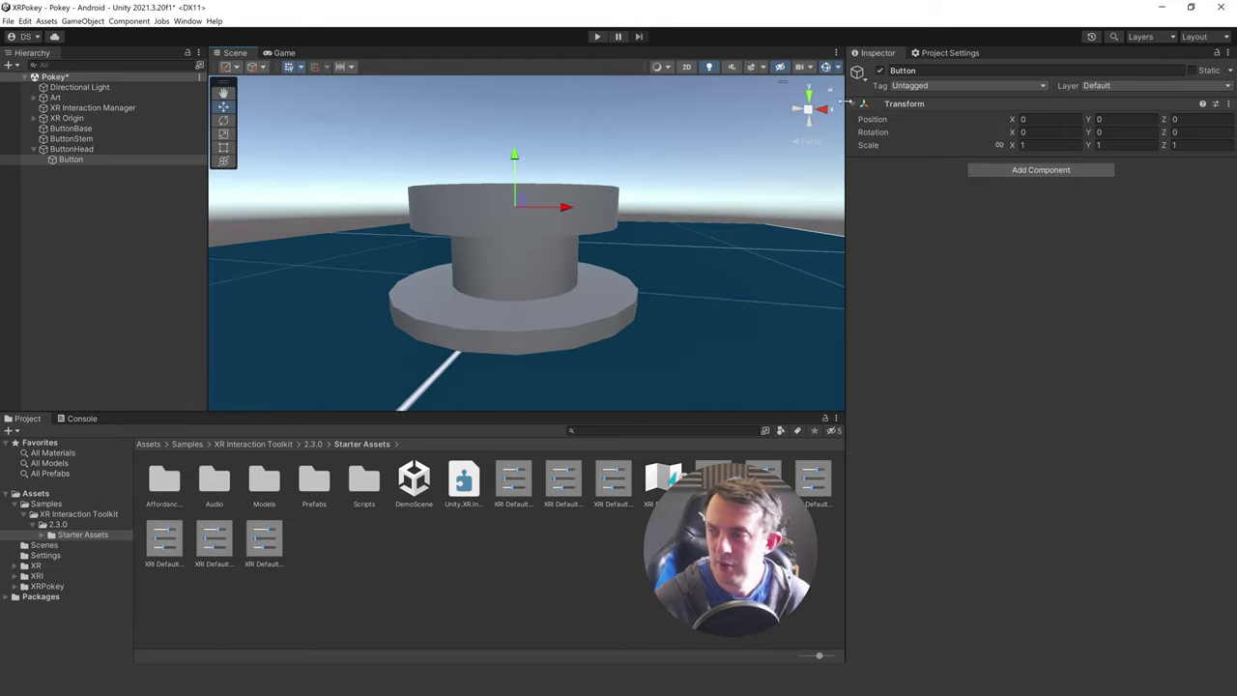
- Using a right side view, raise Button to a local Y of 0.9 near the top of ButtonHead
click(817, 112)
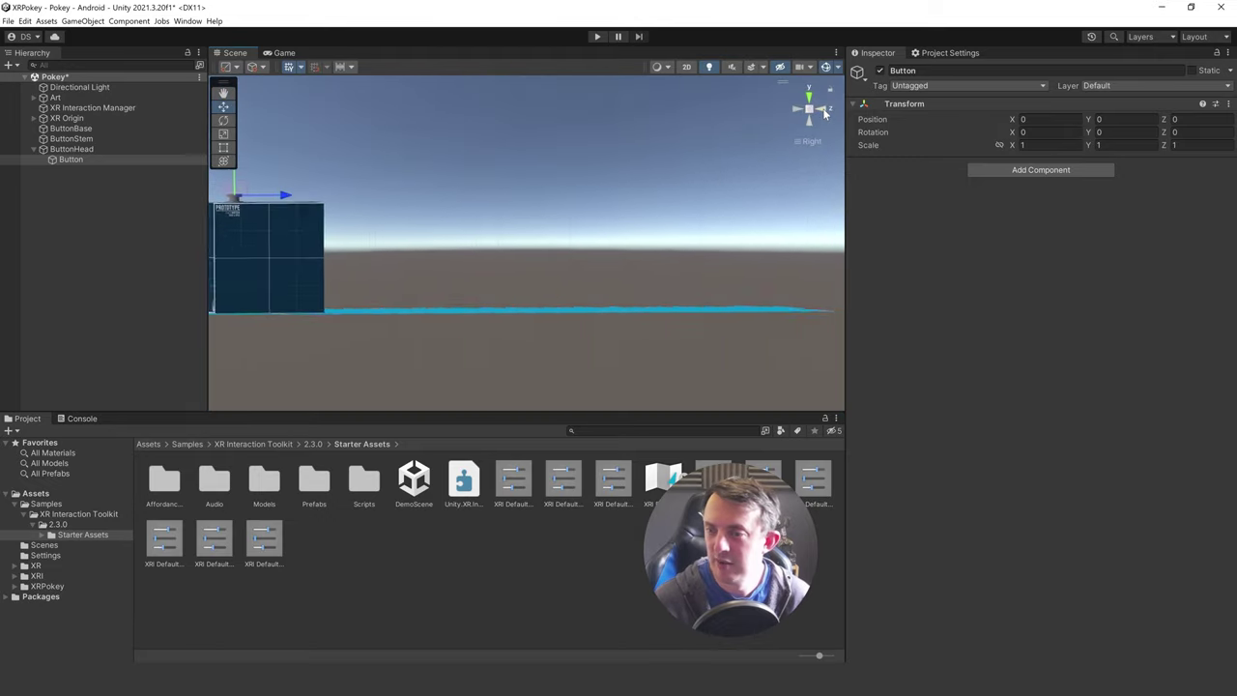
middle_drag(380, 160, 605, 248)
scroll(464, 312, up, 4)
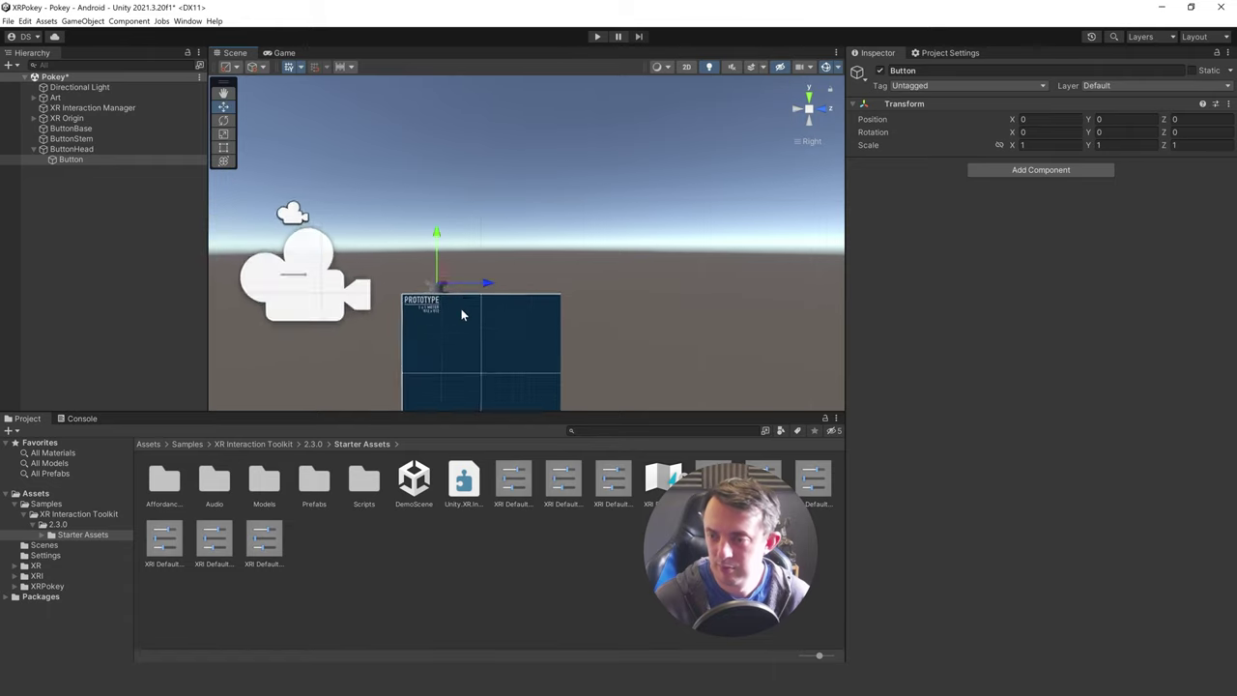
middle_drag(365, 320, 498, 252)
scroll(570, 256, up, 12)
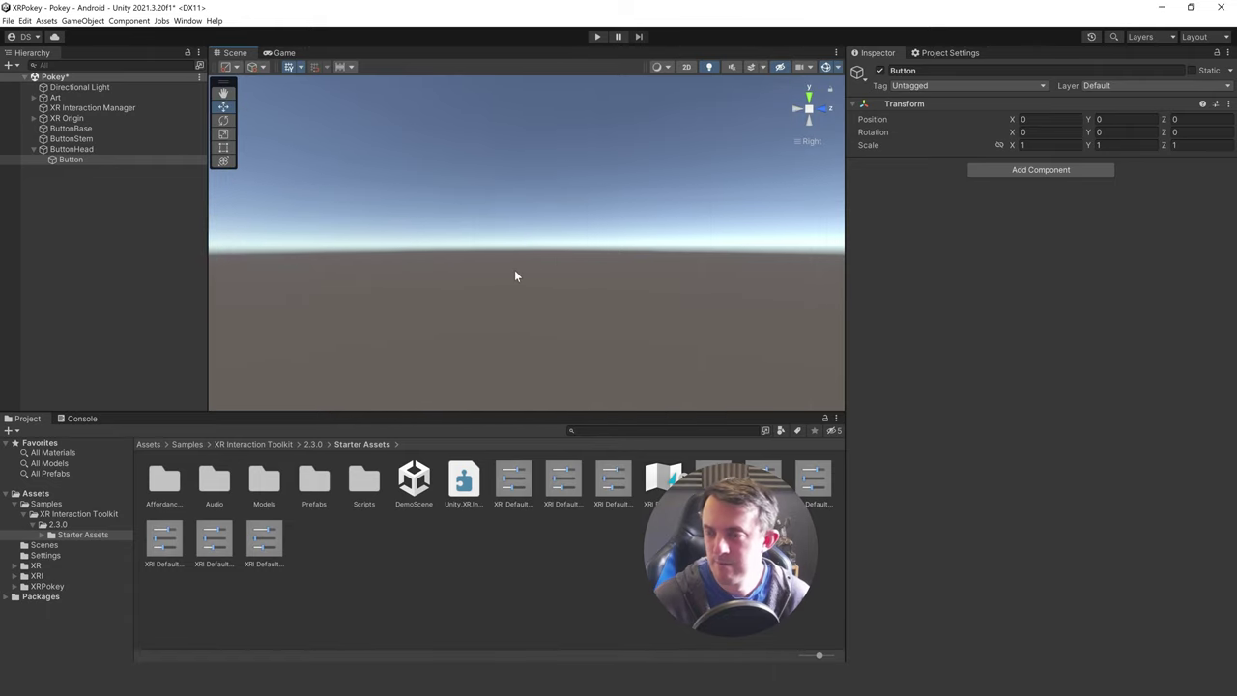
scroll(514, 271, down, 6)
drag(540, 186, 539, 174)
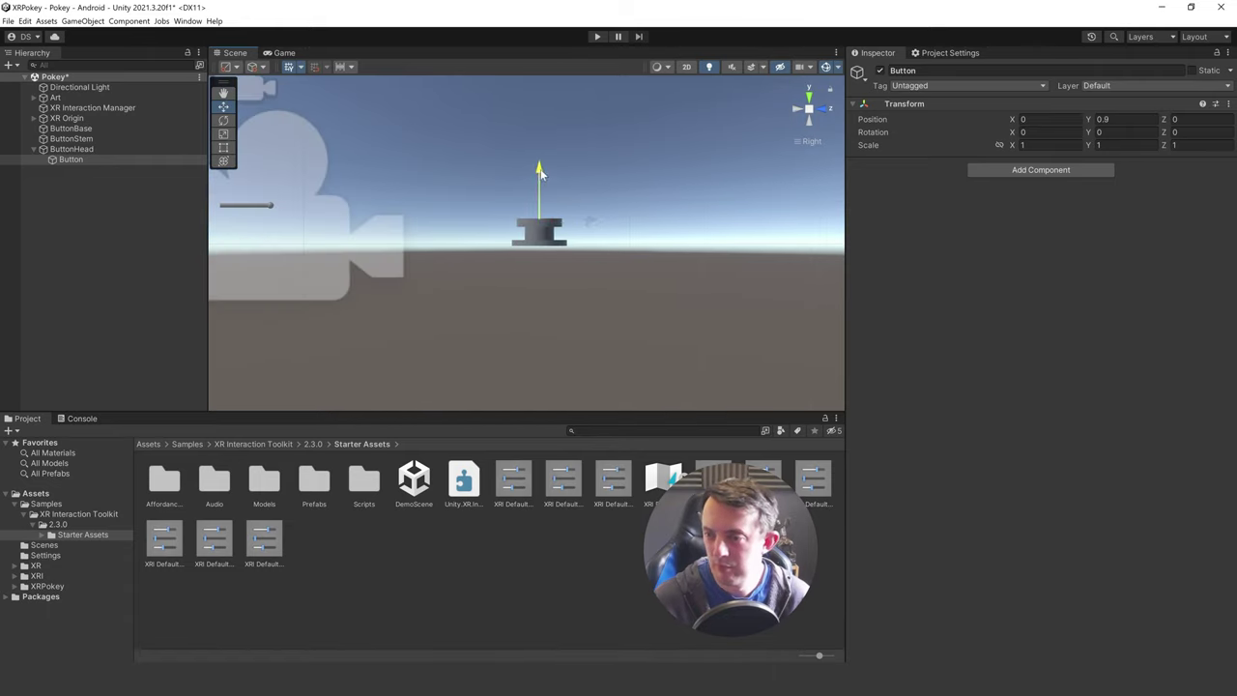
- Move Button back to the scene root and nest ButtonStem and ButtonHead under it
drag(68, 159, 67, 224)
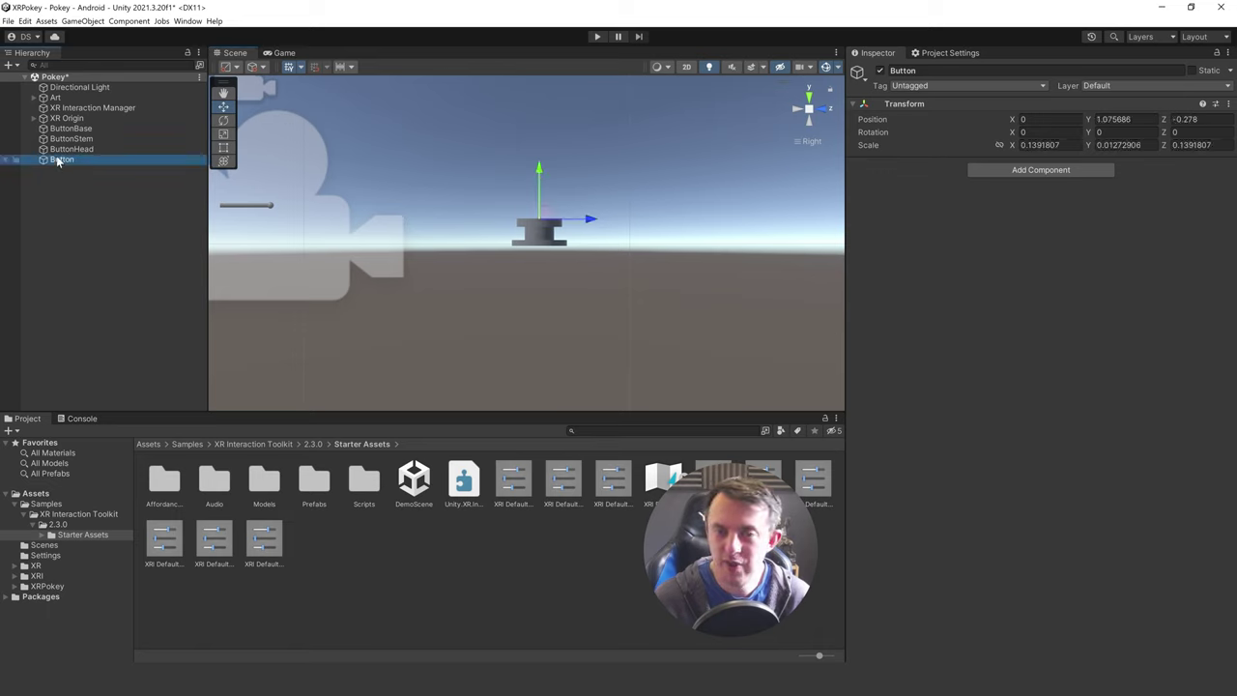
click(61, 150)
ctrl+click(64, 139)
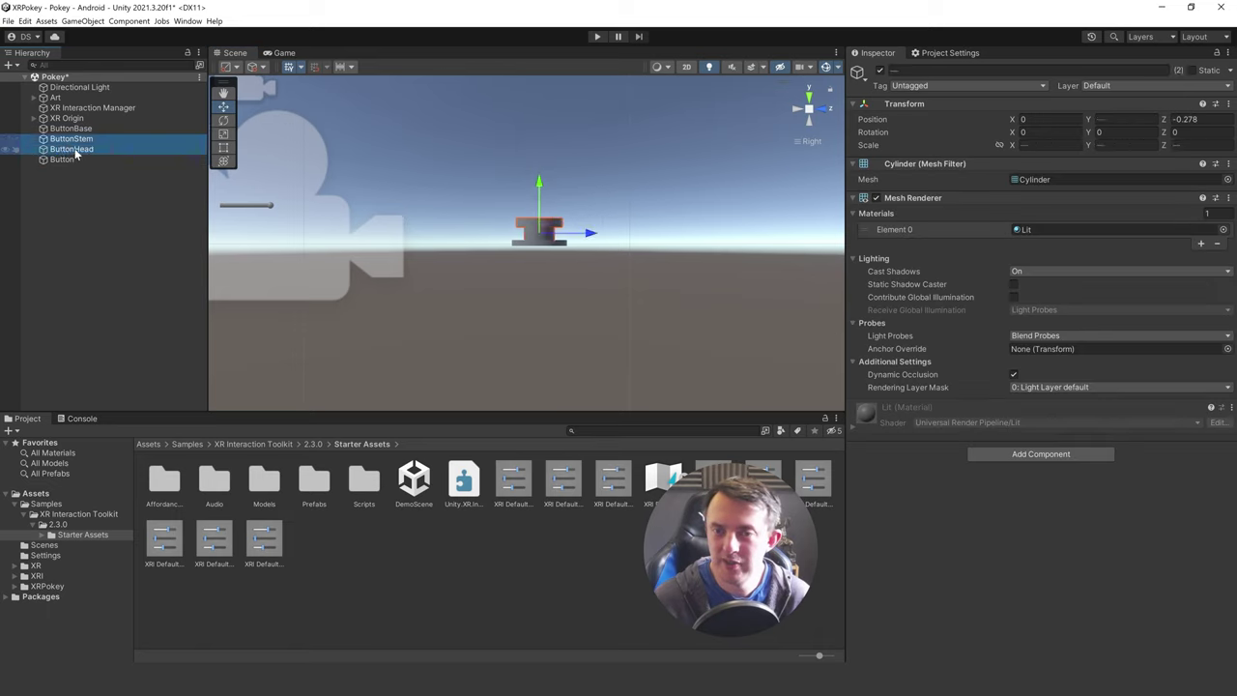
drag(77, 151, 65, 161)
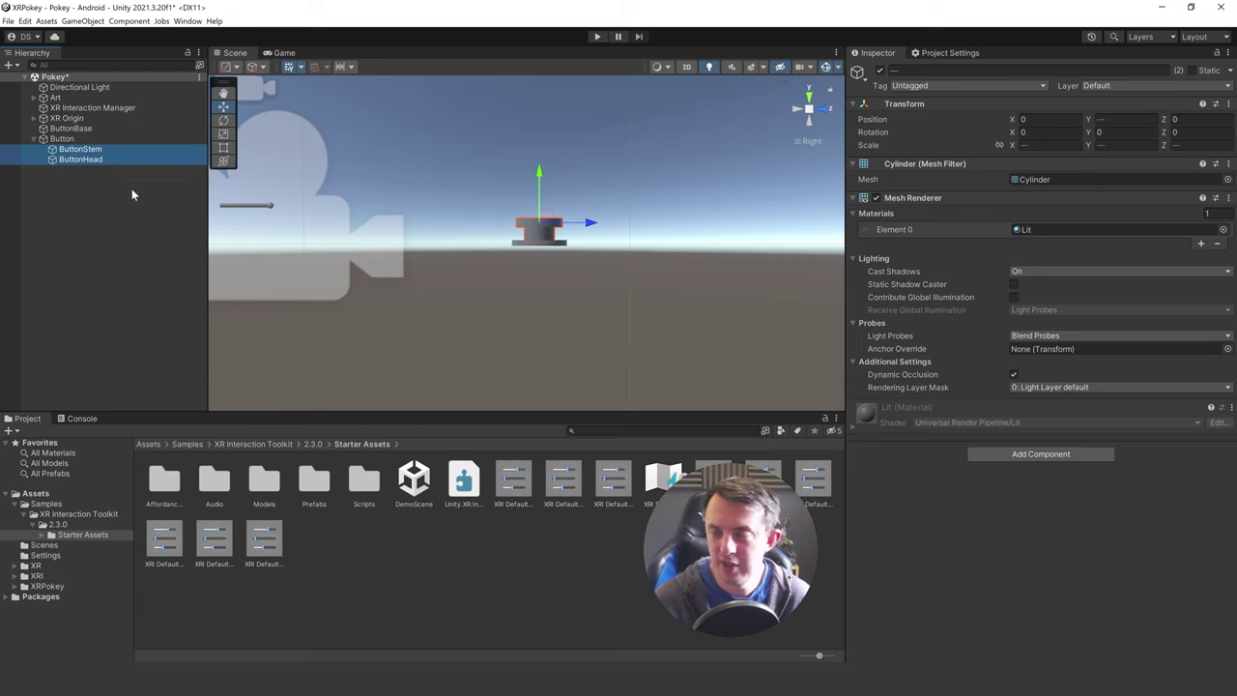
- Try moving the Button parent vertically above the base to test that its stem and head follow
click(809, 109)
alt+drag(571, 282, 552, 324)
scroll(552, 324, down, 3)
scroll(486, 210, up, 3)
key(f)
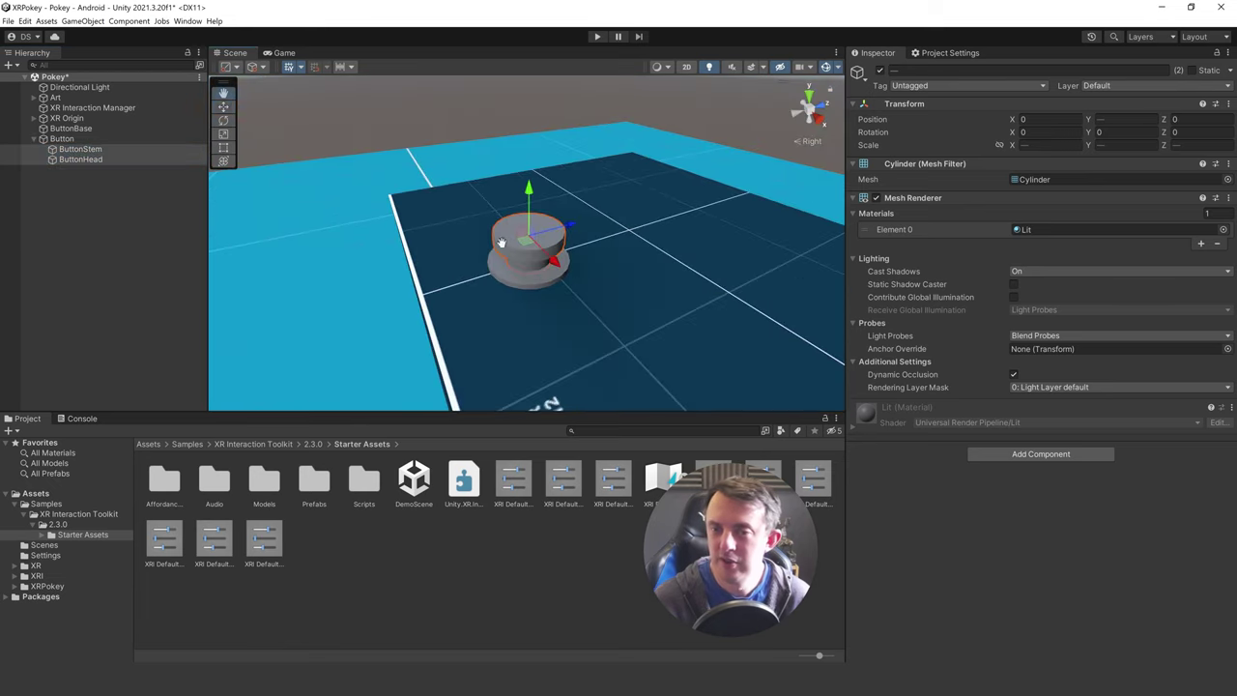
click(134, 186)
click(81, 139)
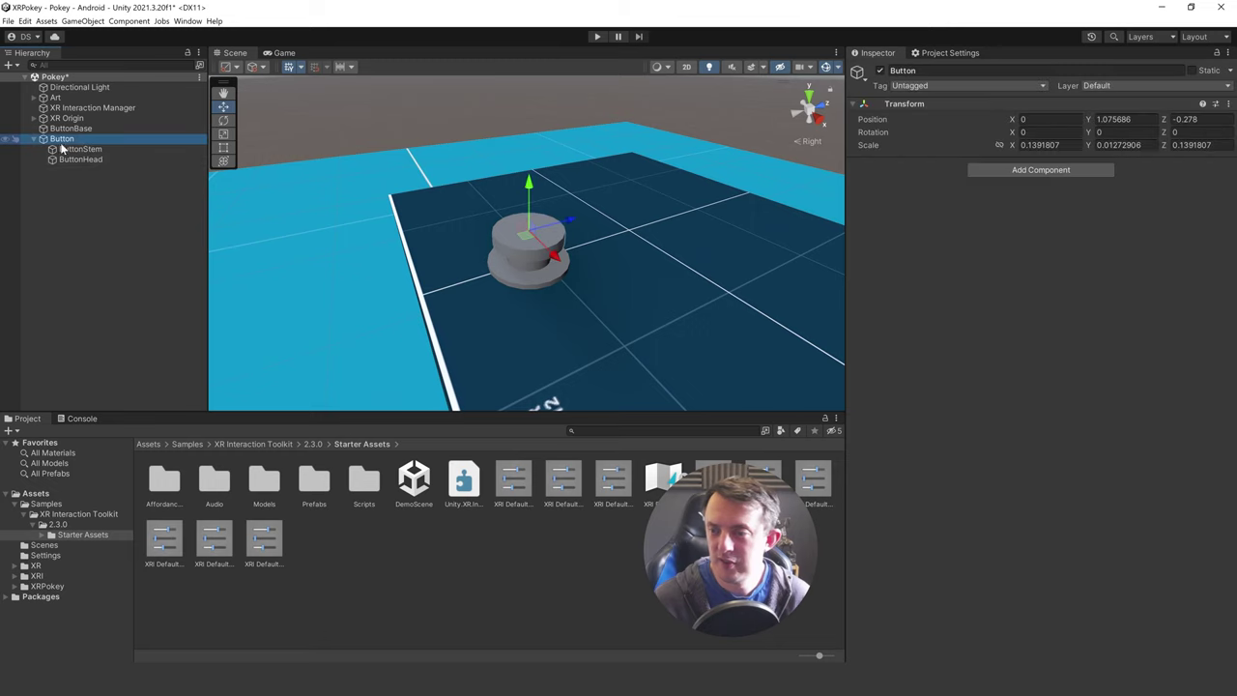
key(Left)
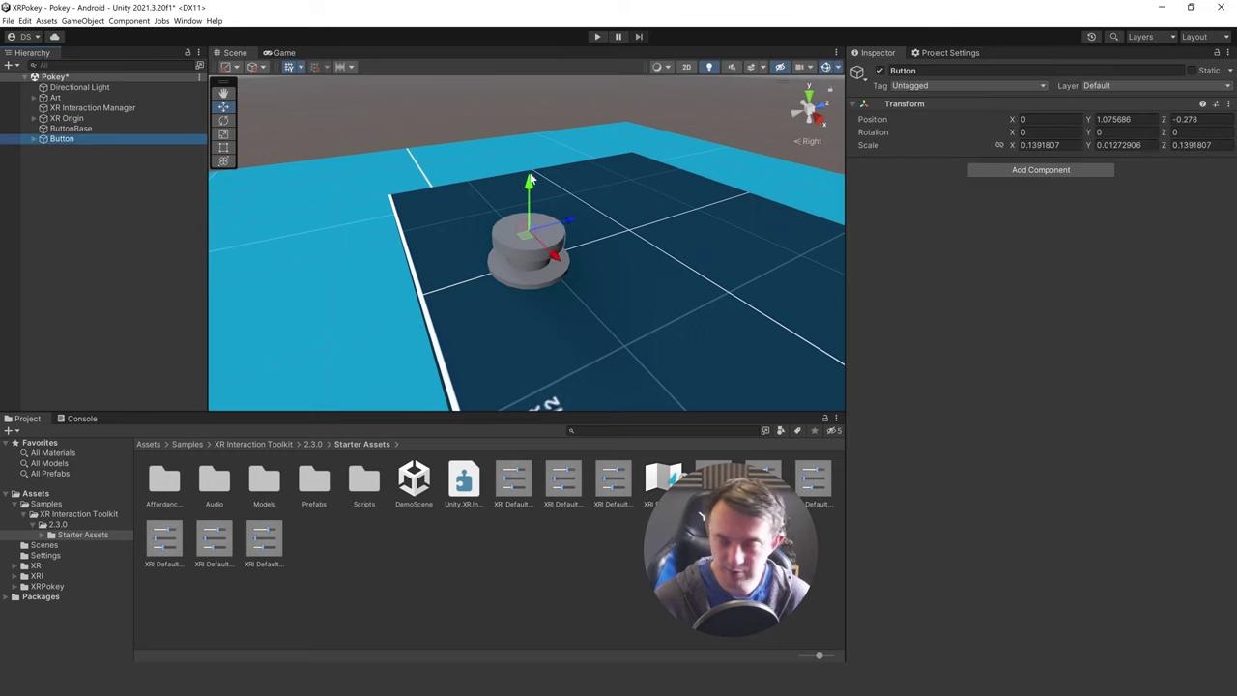
drag(528, 182, 536, 186)
- Create an empty game object named PokeButton at the scene root
right_click(84, 206)
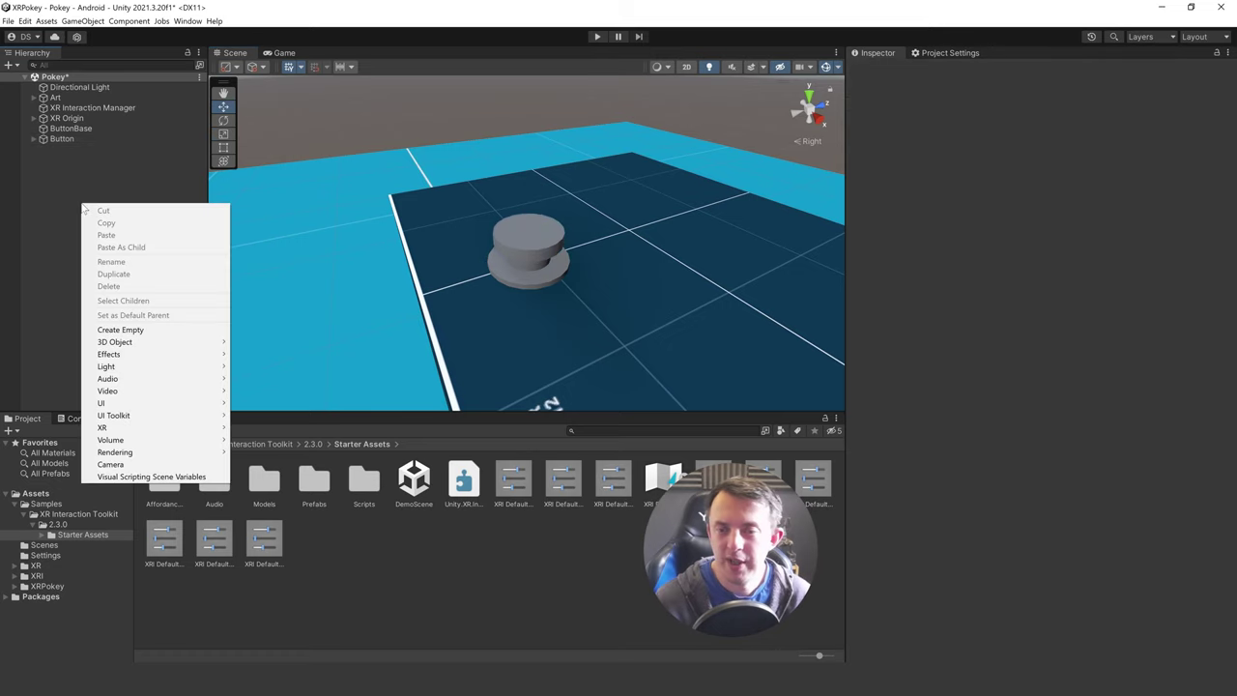
click(136, 331)
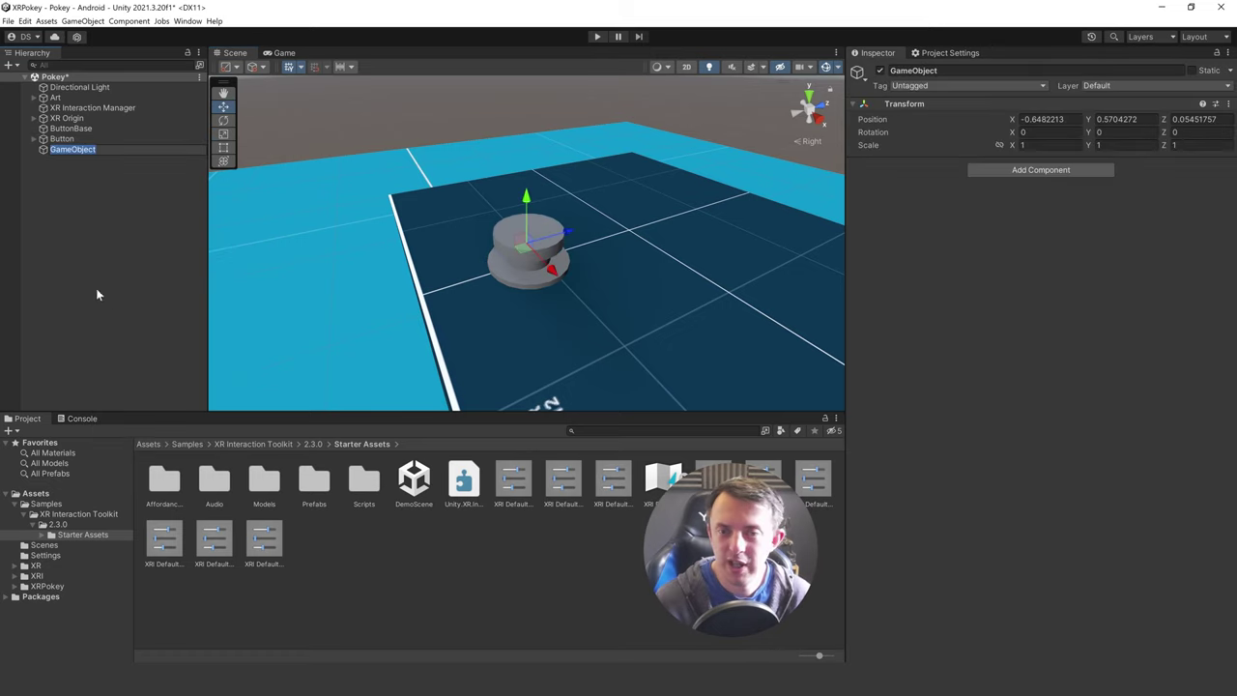
text(Poke)
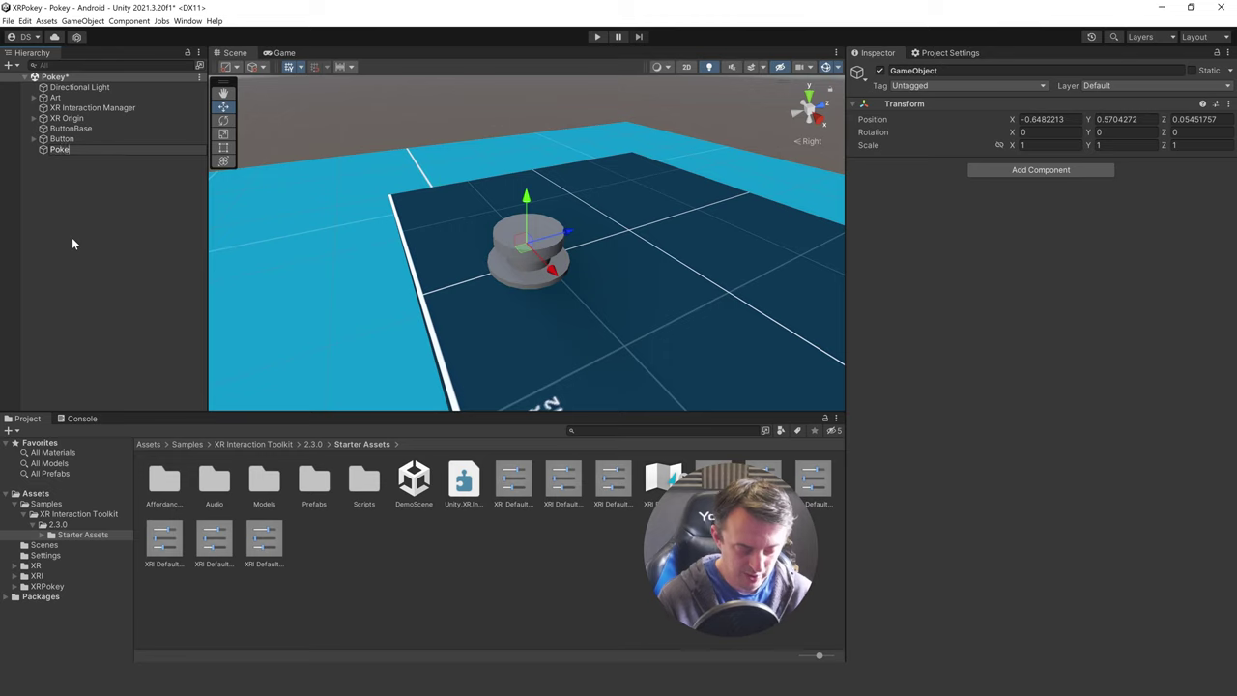
text(Button)
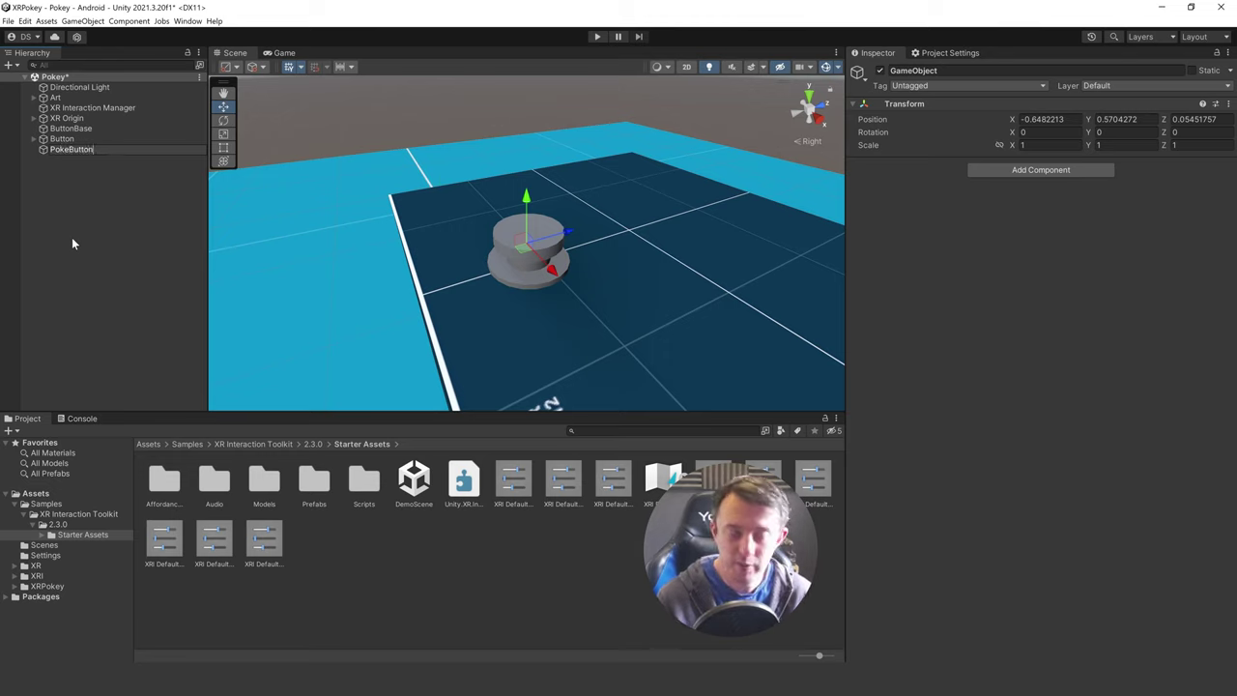
key(Return)
- Nest PokeButton under ButtonStem and reset its transform to align it with the stem's centre
drag(70, 149, 81, 150)
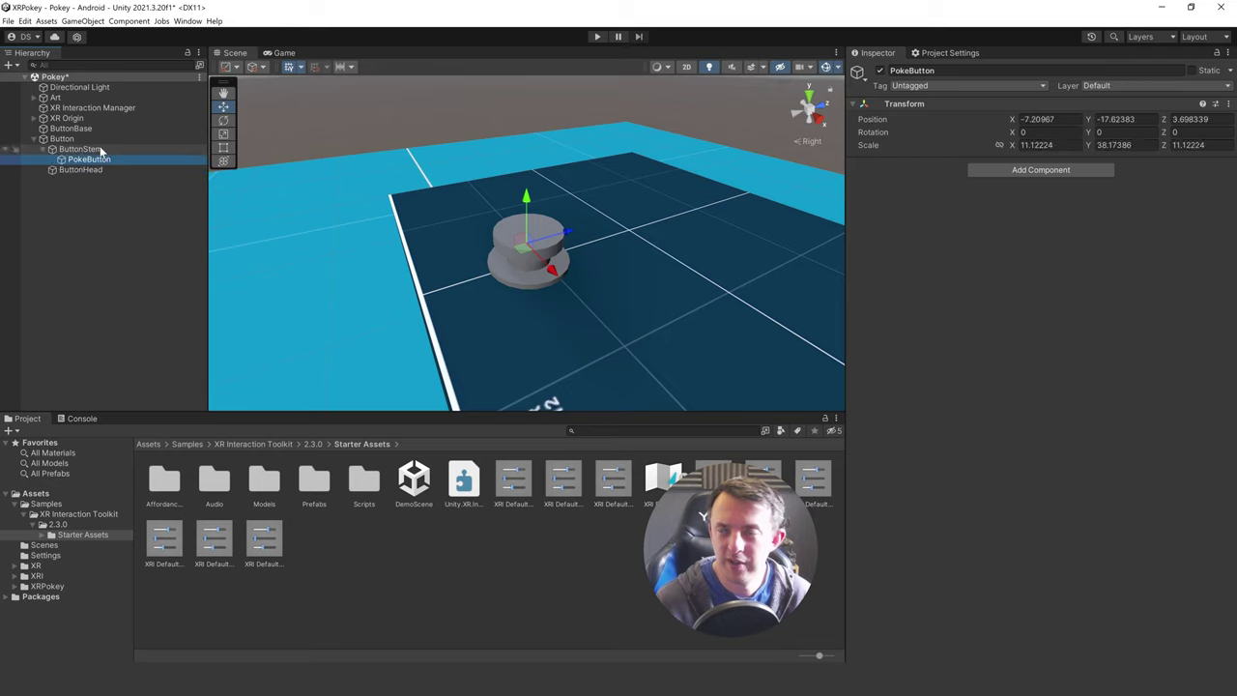
click(1228, 104)
click(1136, 116)
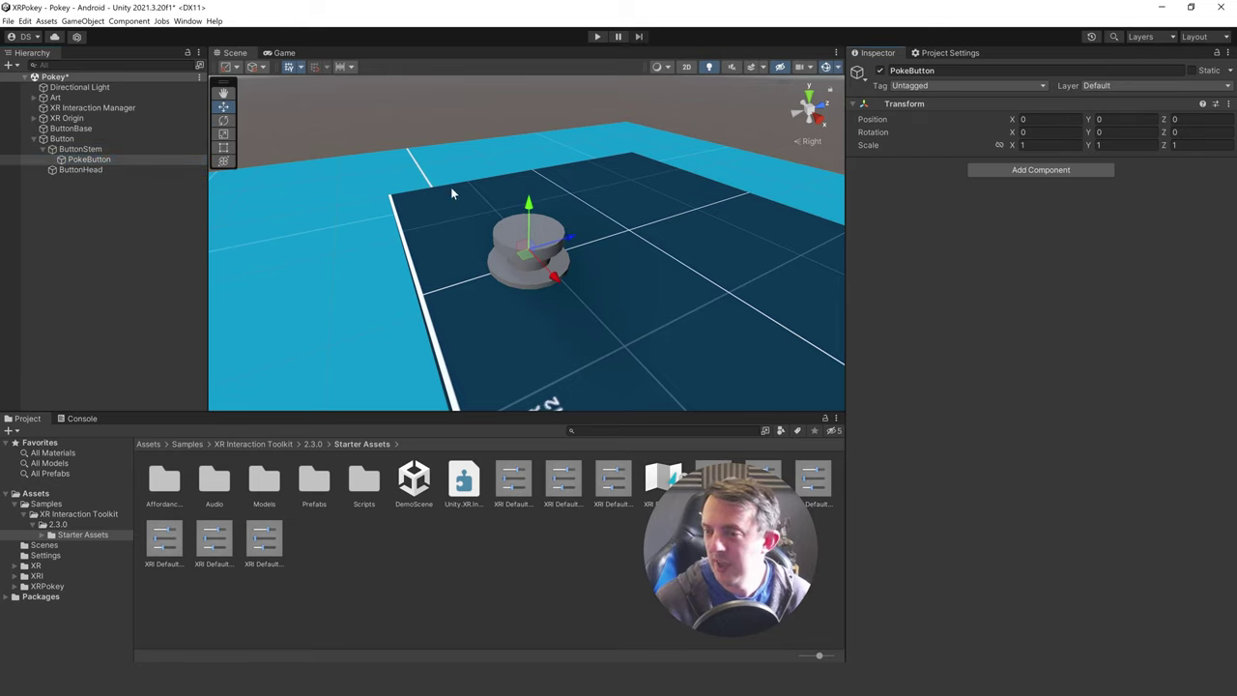
- Move PokeButton back to the scene root and nest ButtonBase and Button under it
click(60, 204)
mouse_move(89, 160)
mouse_down()
mouse_move(38, 154)
mouse_move(70, 134)
mouse_move(76, 152)
mouse_up()
ctrl+click(76, 129)
click(75, 170)
- Try moving the whole PokeButton assembly across the table, and undo the move
click(70, 128)
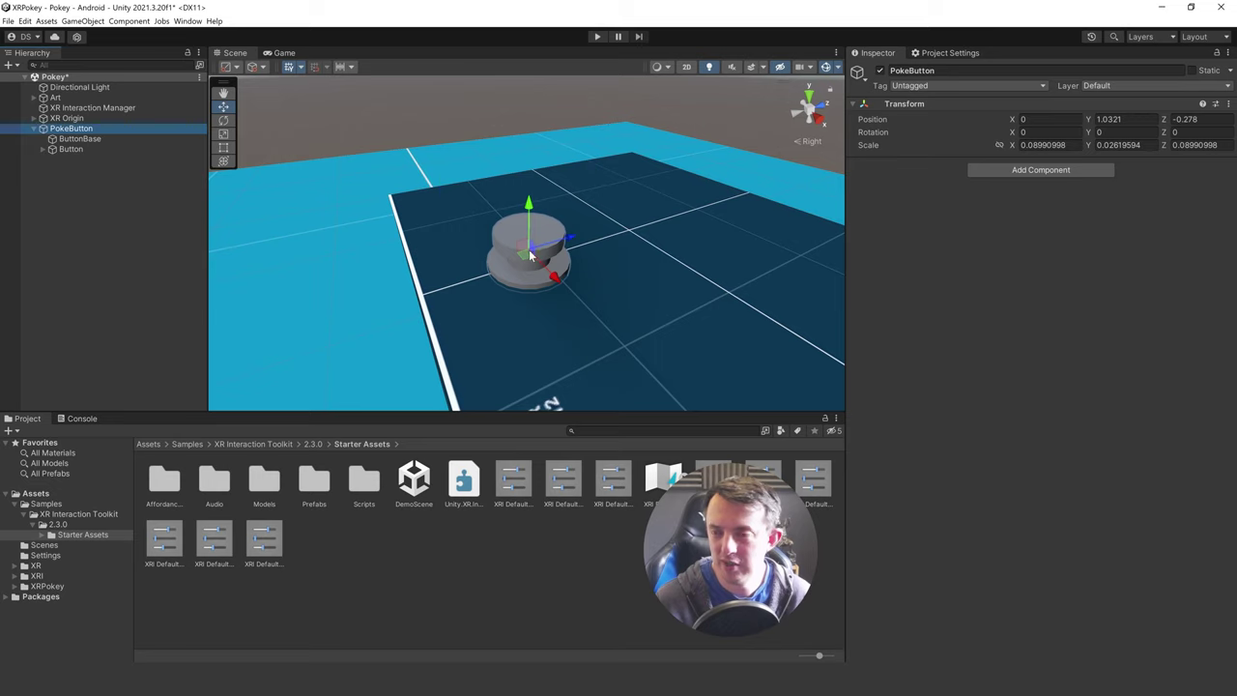
drag(525, 256, 590, 261)
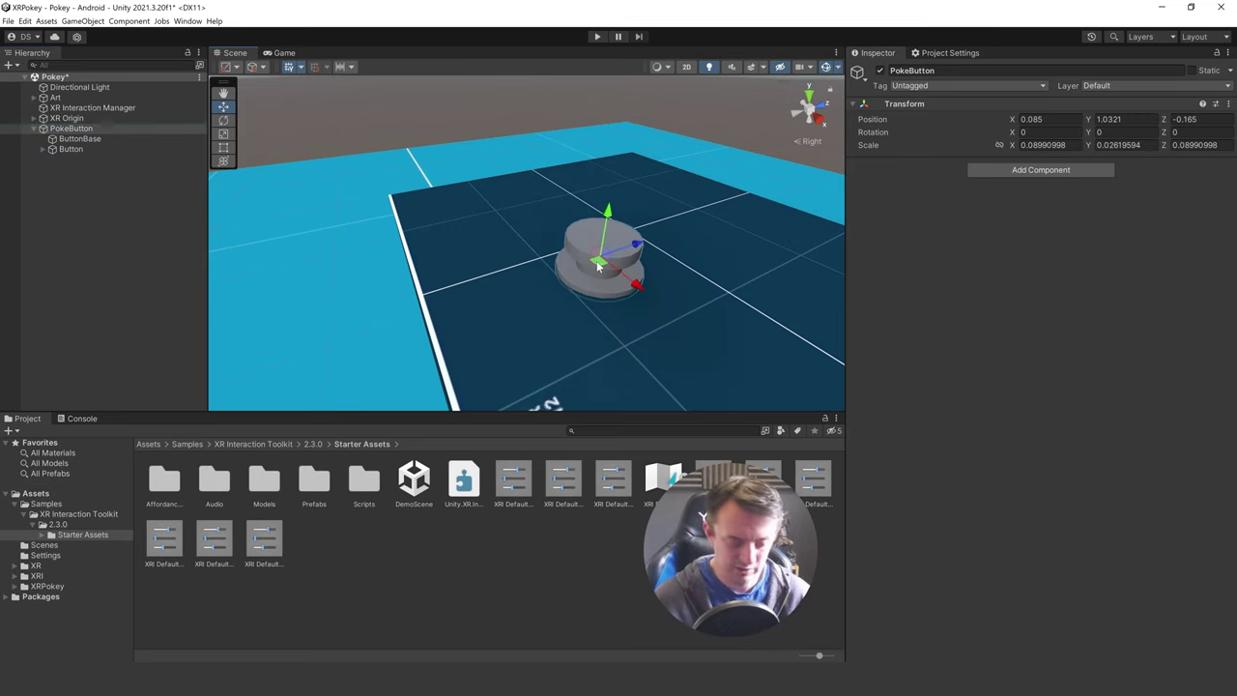
key(ctrl+z)
click(85, 129)
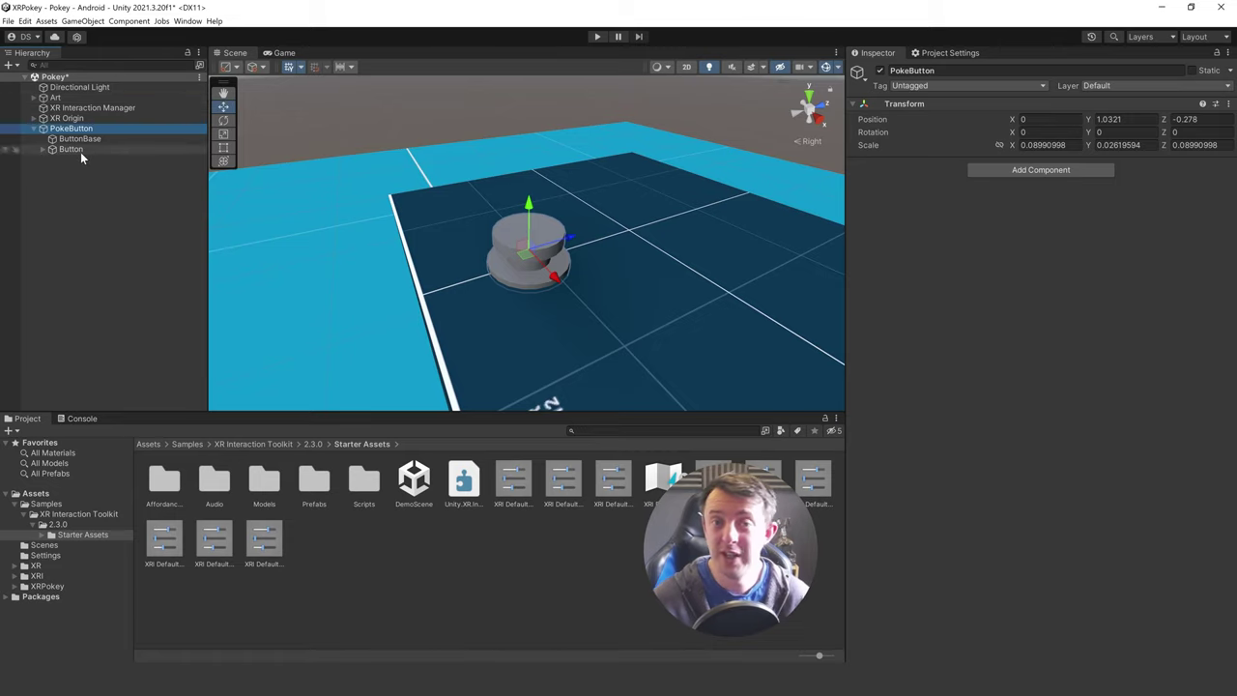
key(ctrl+z)
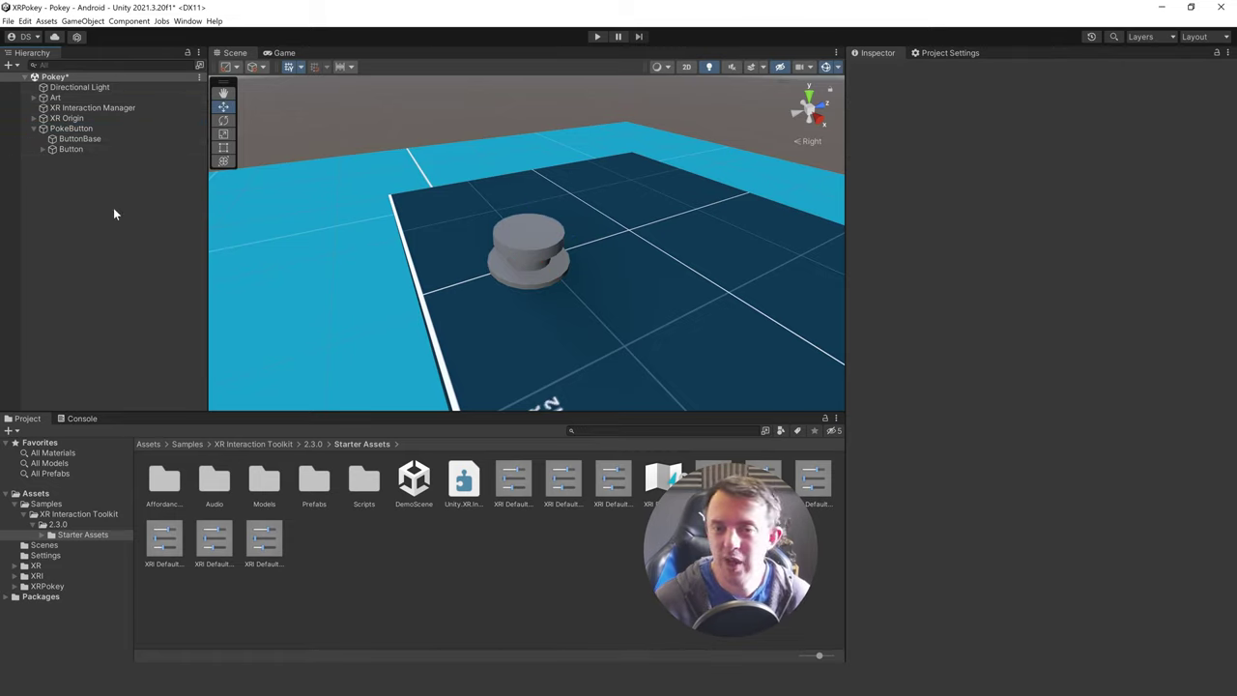
- Add a cube as a child of PokeButton
click(89, 129)
right_click(91, 133)
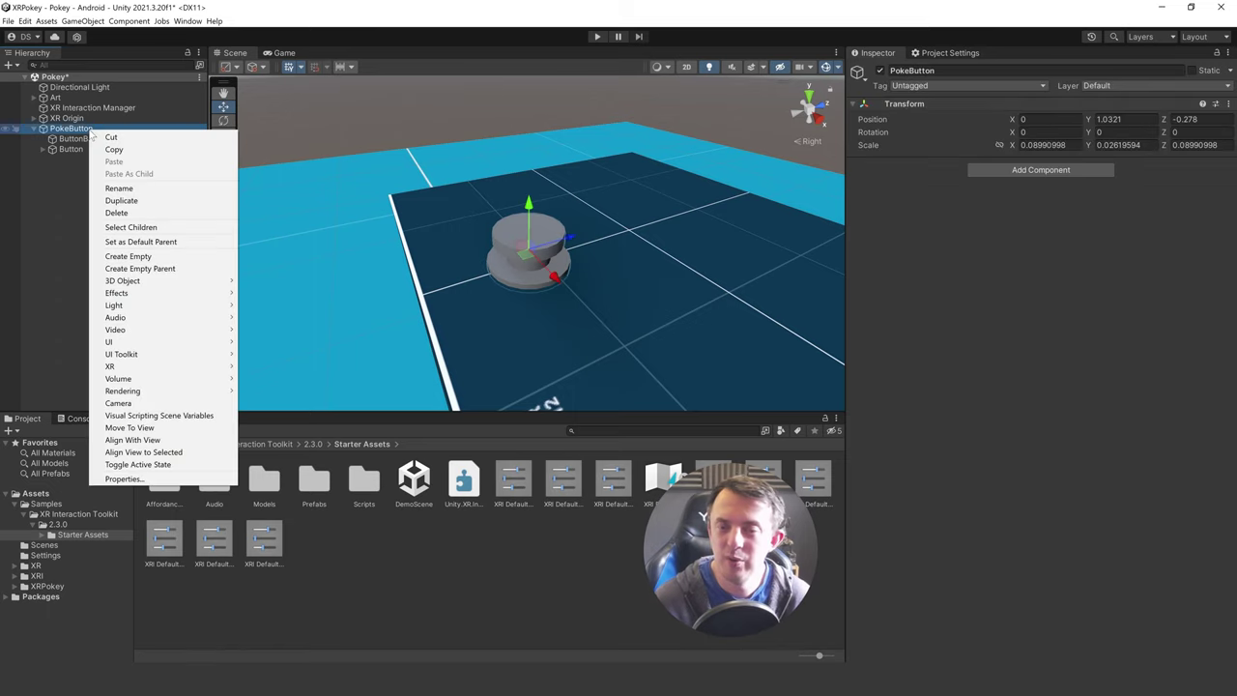
mouse_move(165, 283)
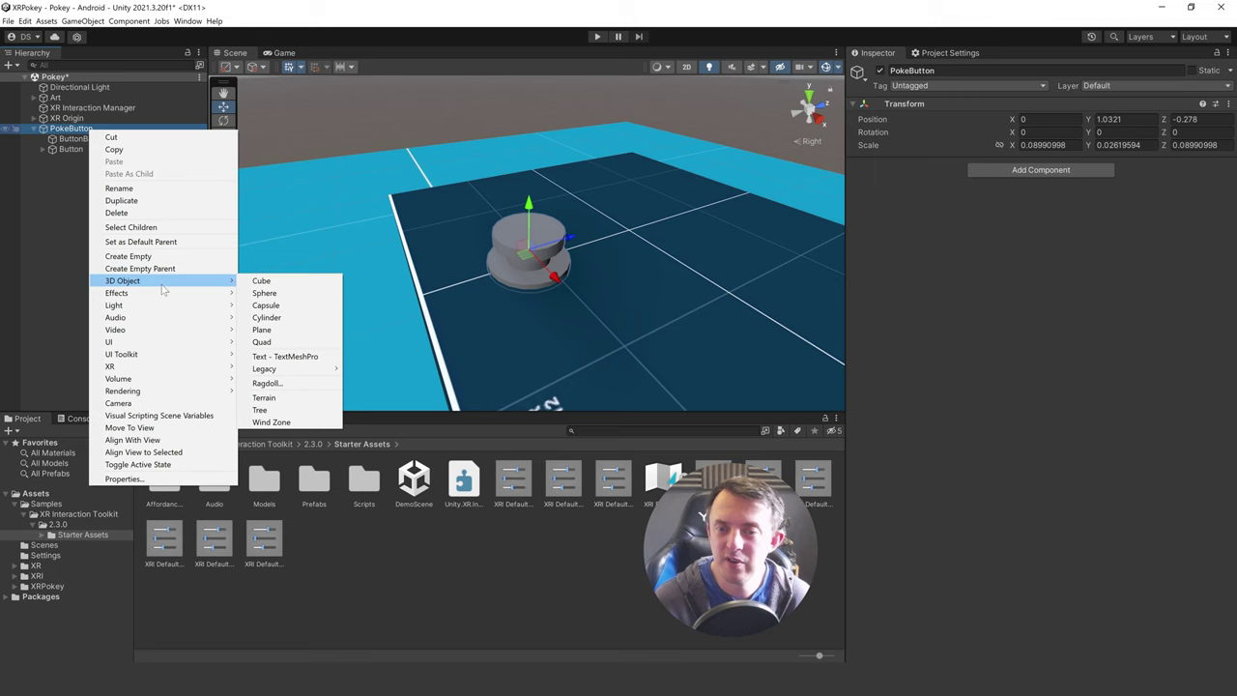
click(266, 281)
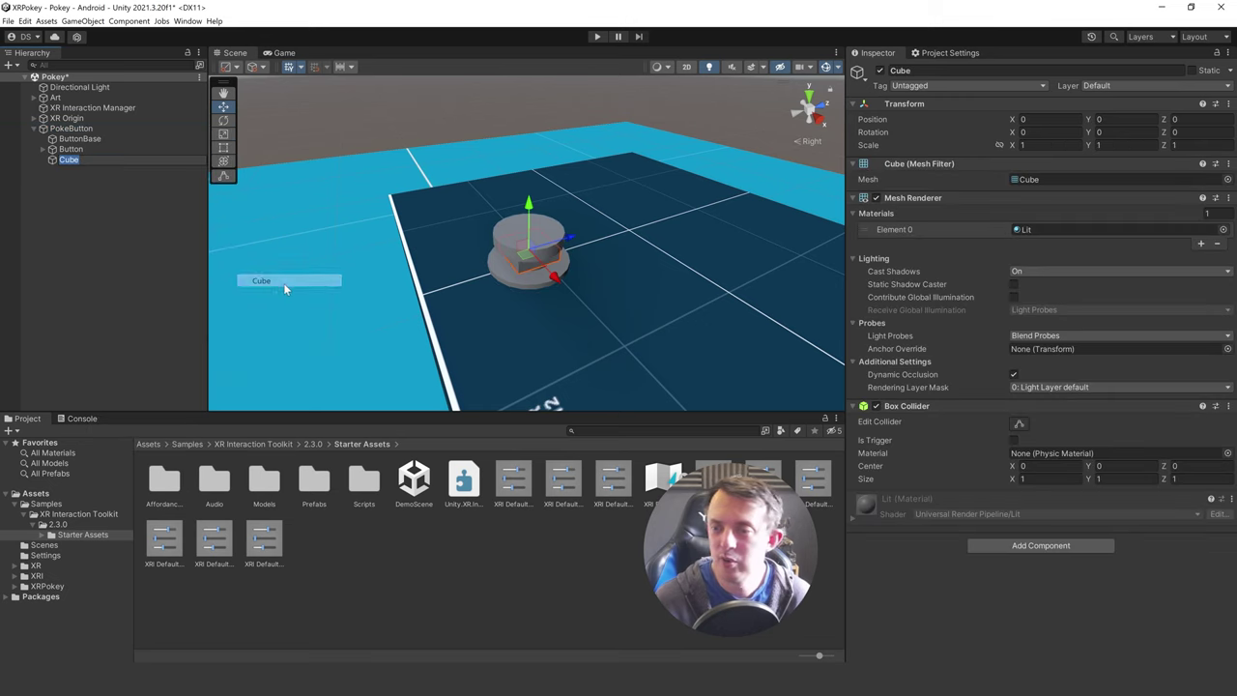
text(P)
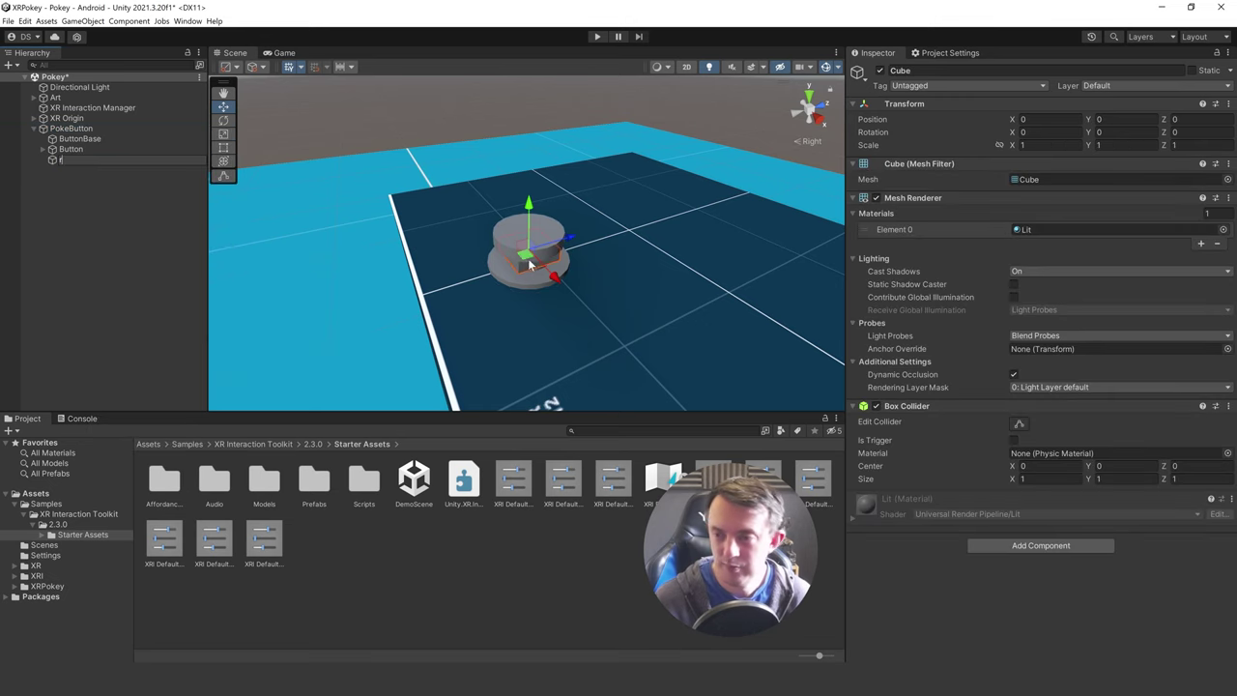
- Scale the cube to about 2.08 × 5.81 × 2.05 so that it encloses the whole button assembly
middle_drag(530, 247, 532, 228)
key(r)
drag(530, 190, 531, 126)
drag(547, 249, 572, 267)
drag(570, 220, 598, 216)
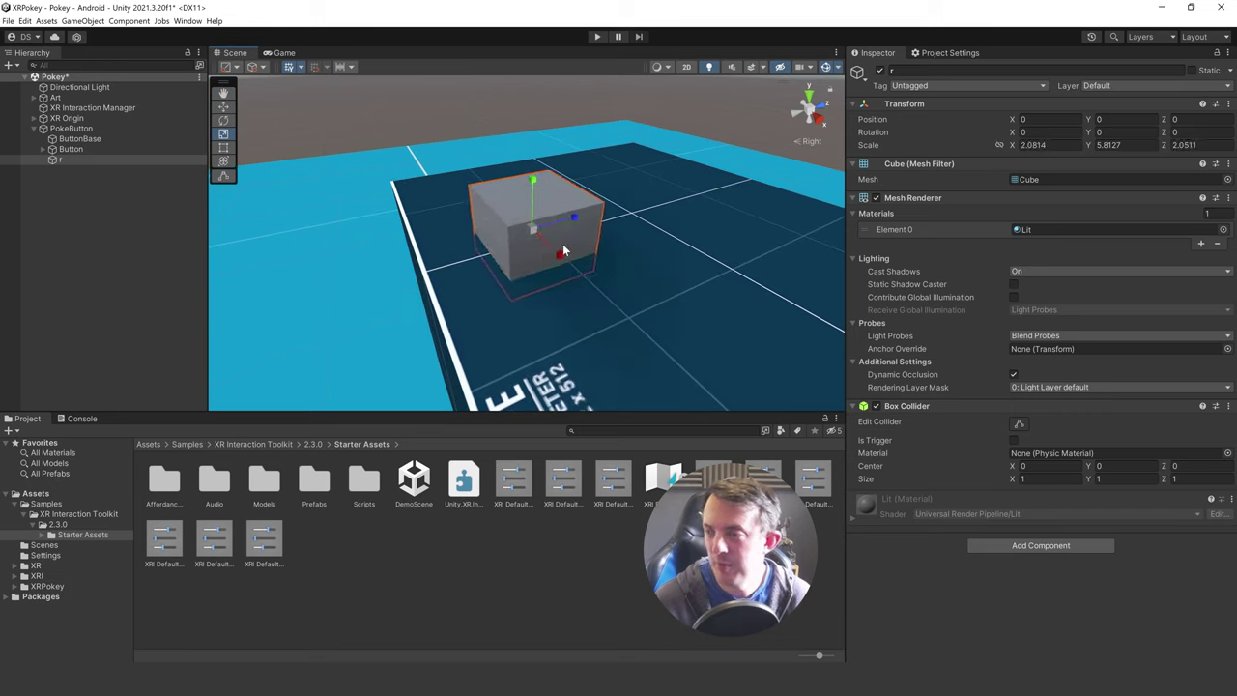
- Remove the cube's Mesh Renderer and Mesh Filter, keeping its Box Collider, and rename it PokeCollider
click(1227, 197)
click(1208, 248)
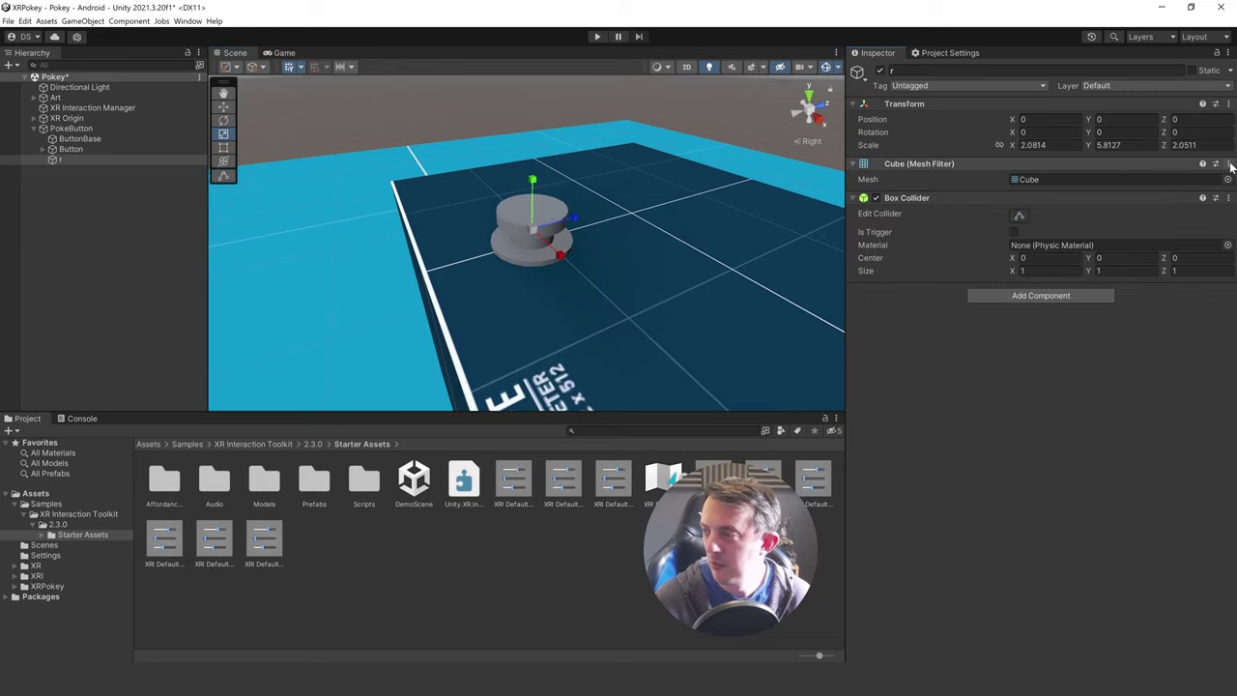
click(1228, 163)
click(1128, 210)
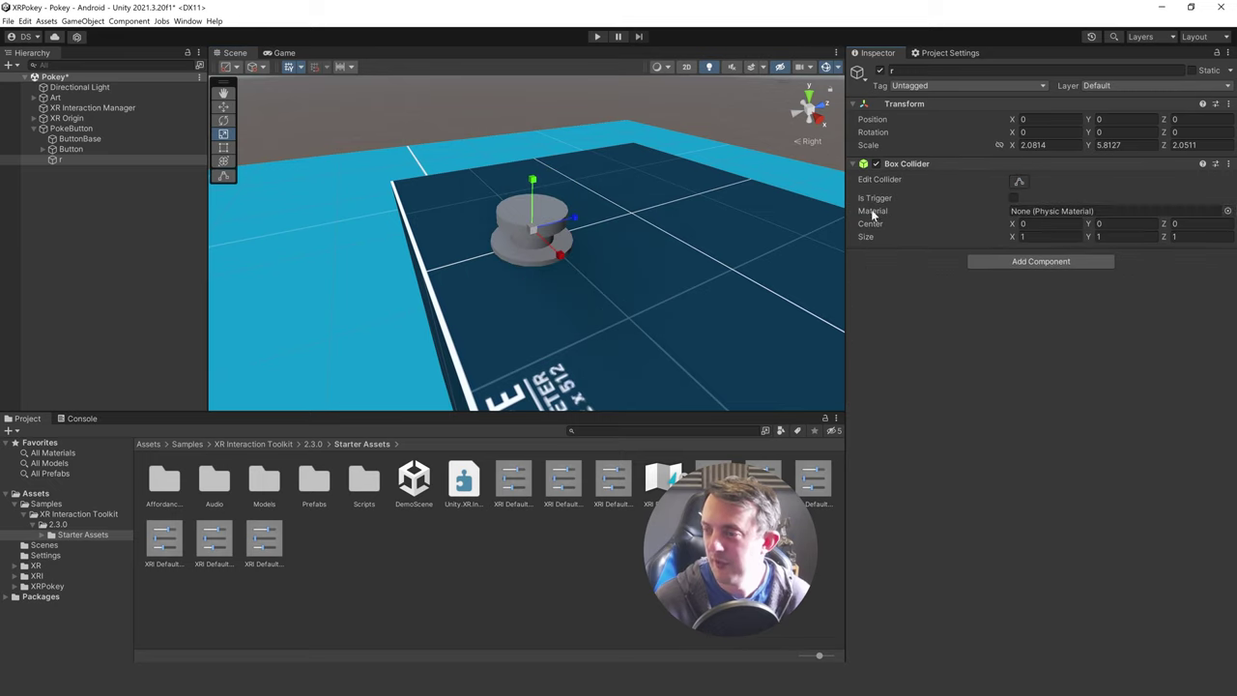
click(928, 70)
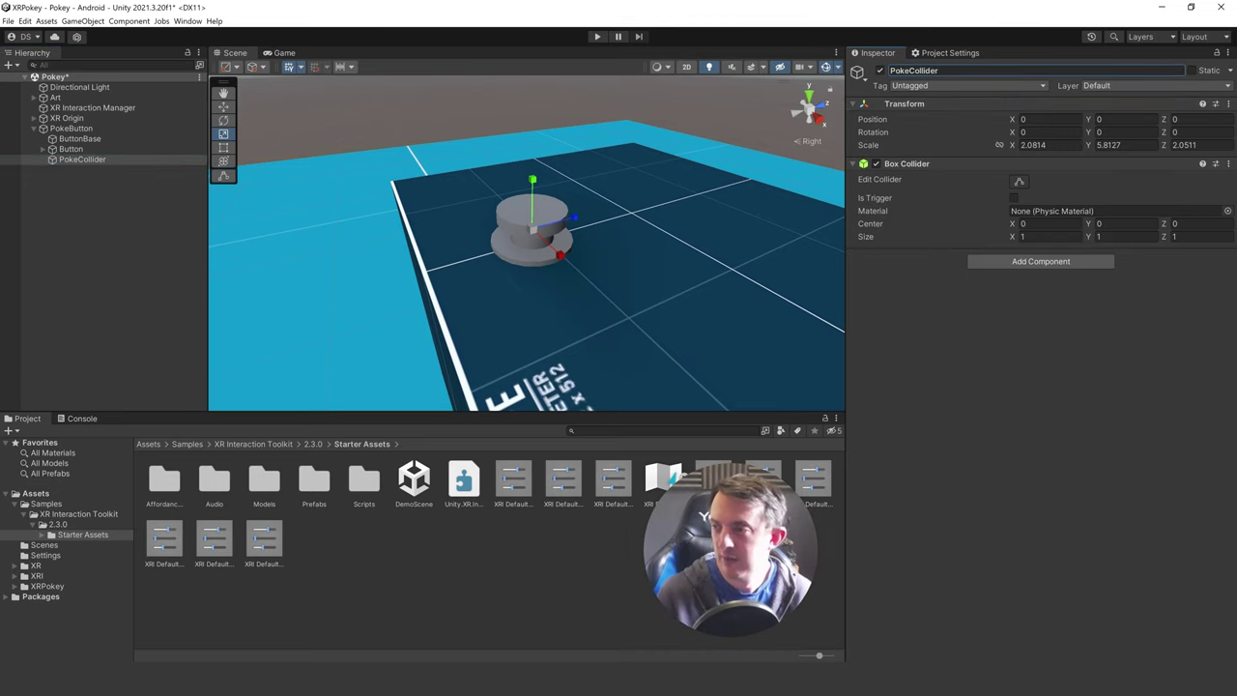
alt+drag(455, 236, 635, 182)
middle_drag(635, 183, 581, 242)
click(1020, 181)
- Add an XR Simple Interactable component to the PokeButton object
click(79, 138)
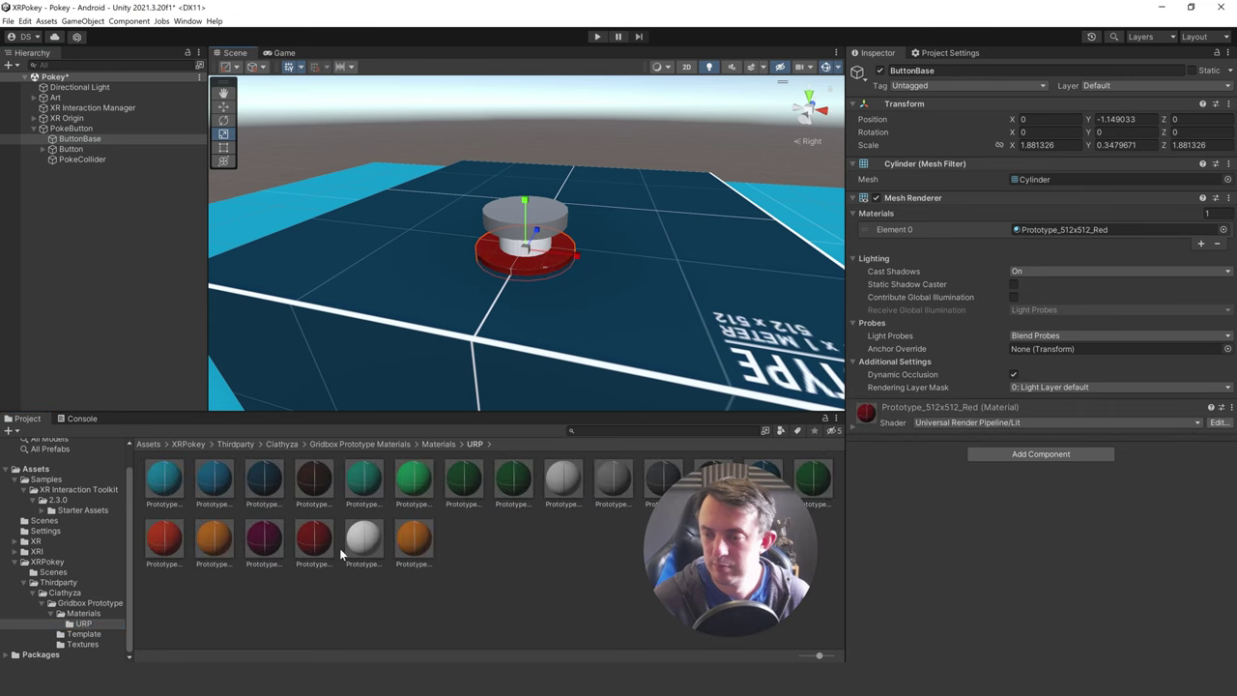
double_click(70, 128)
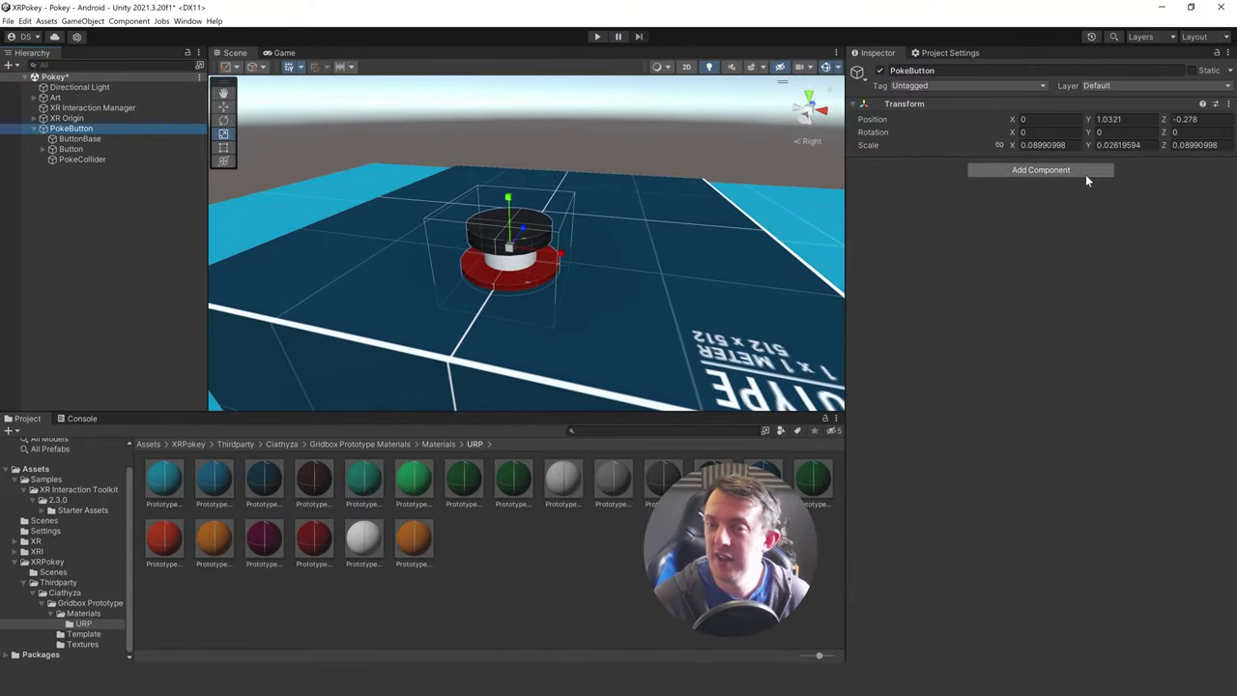
click(1016, 171)
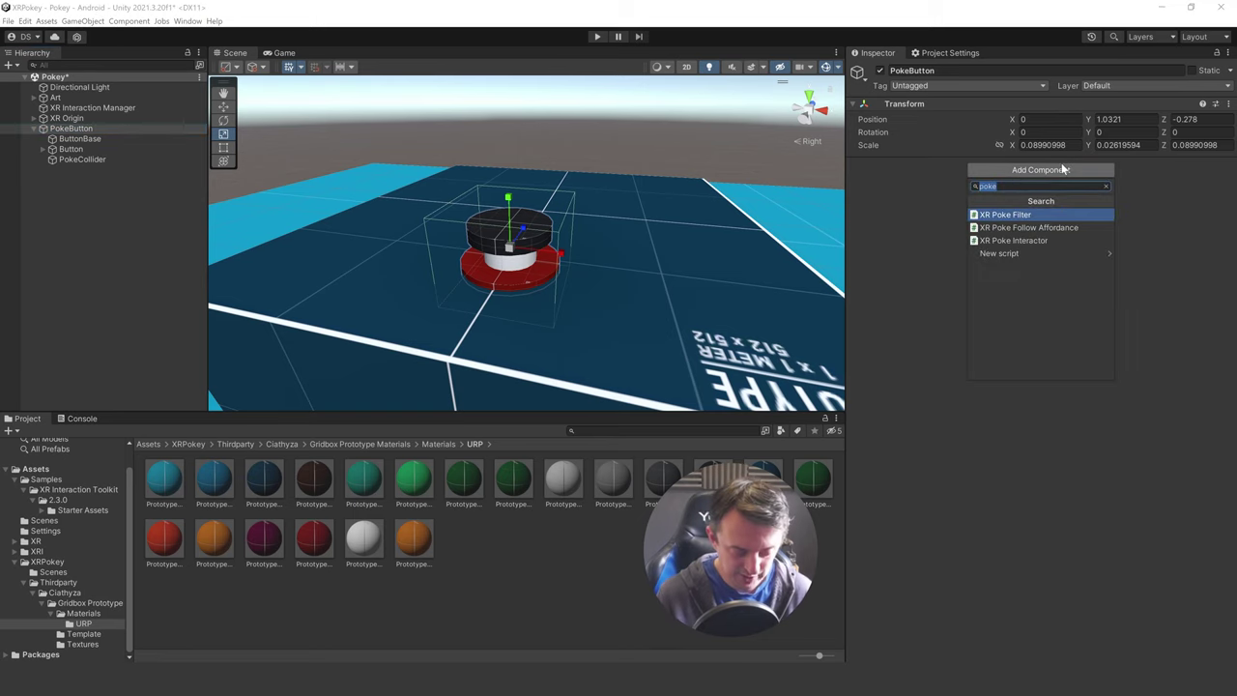
text(xrsimpl)
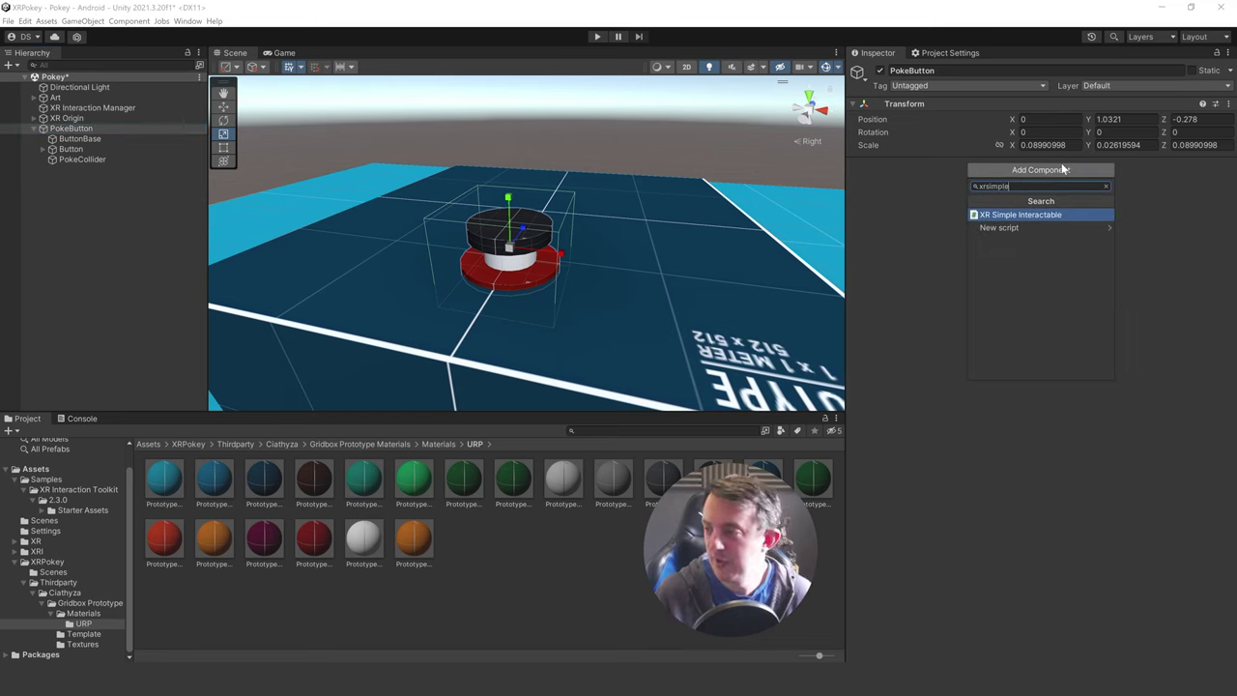
click(1049, 220)
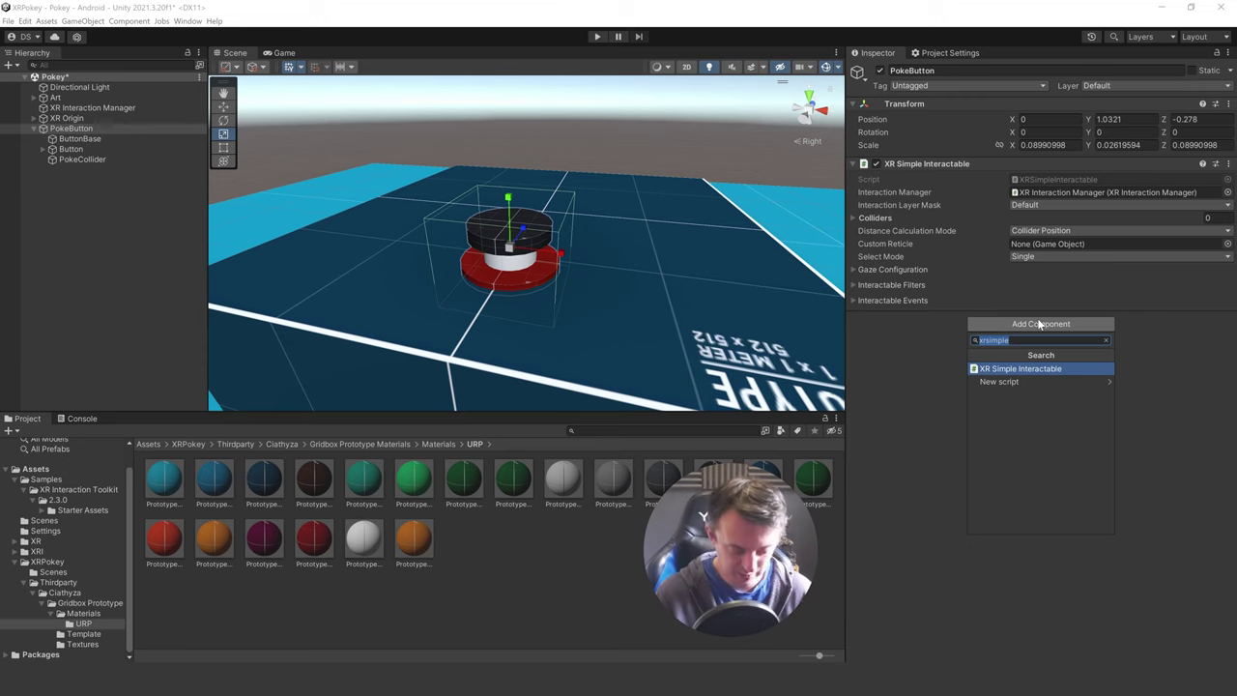
- Add an XR Poke Filter component to PokeButton and set its Poke Direction to Negative Y
text(xr pok)
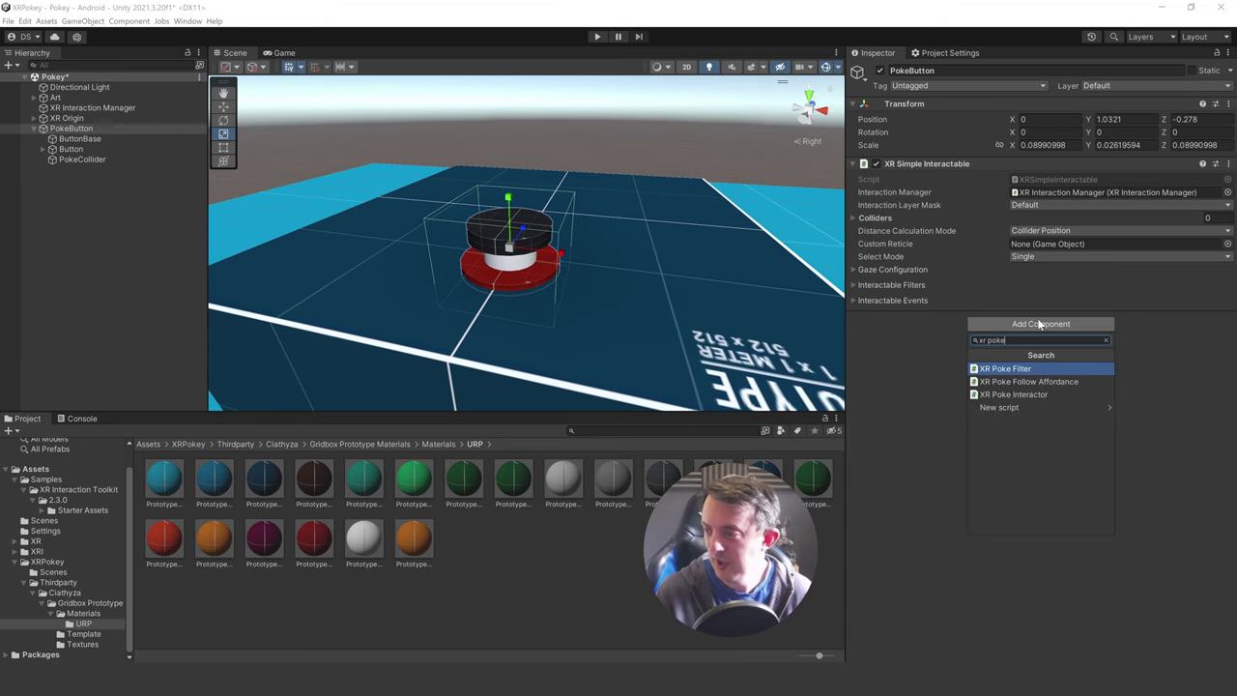
key(Return)
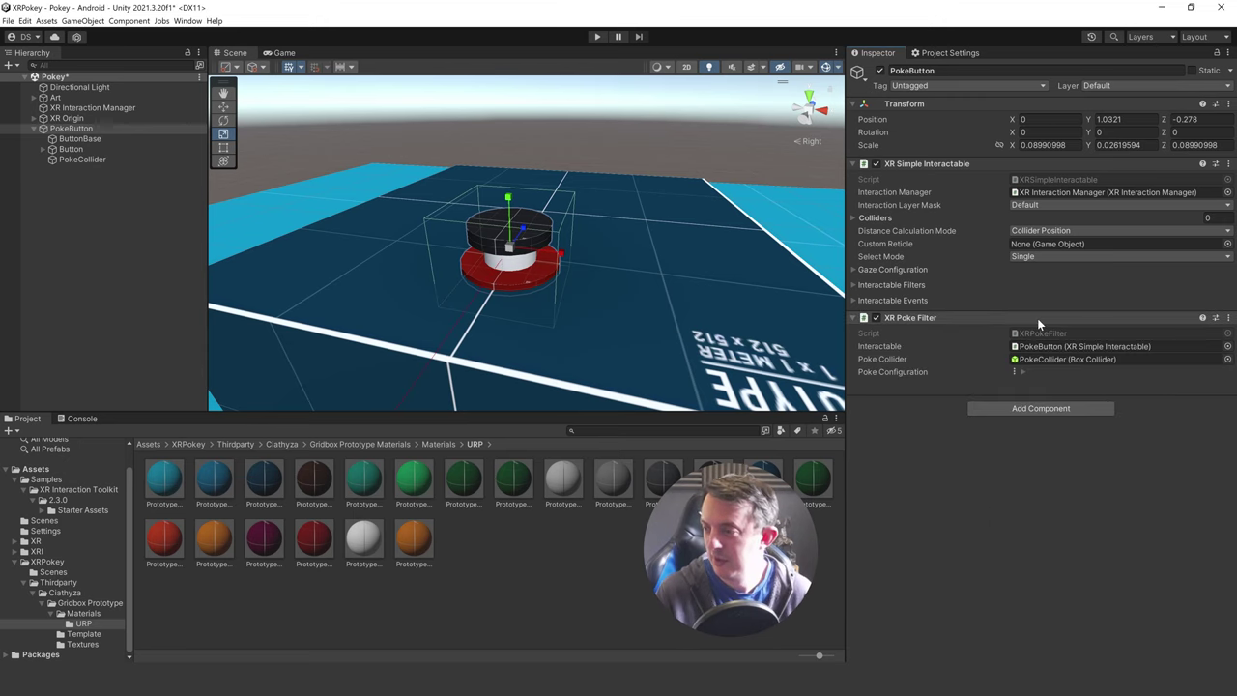
click(1022, 371)
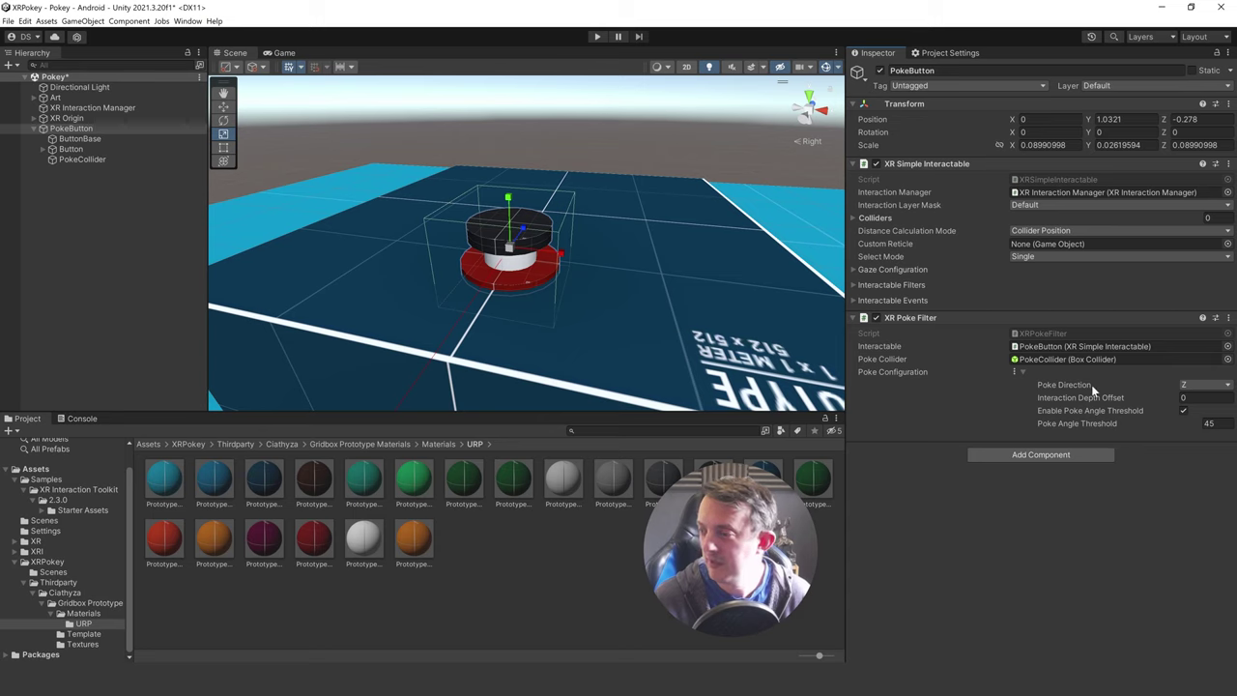
click(1206, 385)
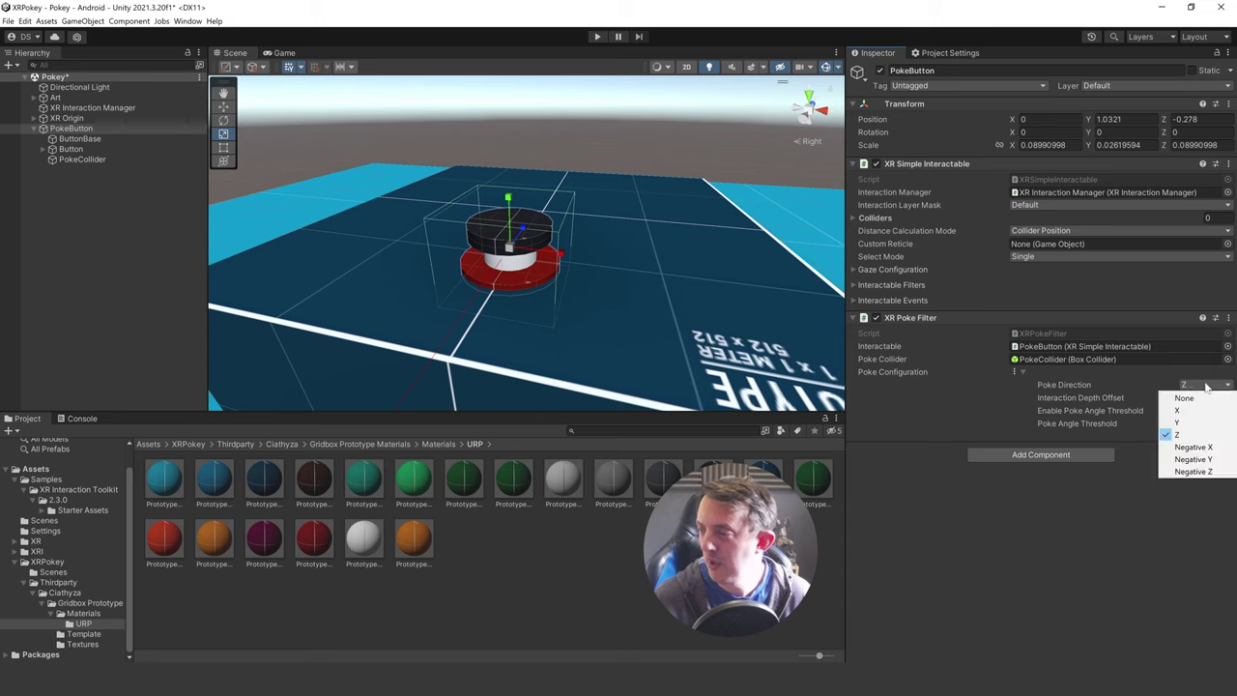
click(1195, 460)
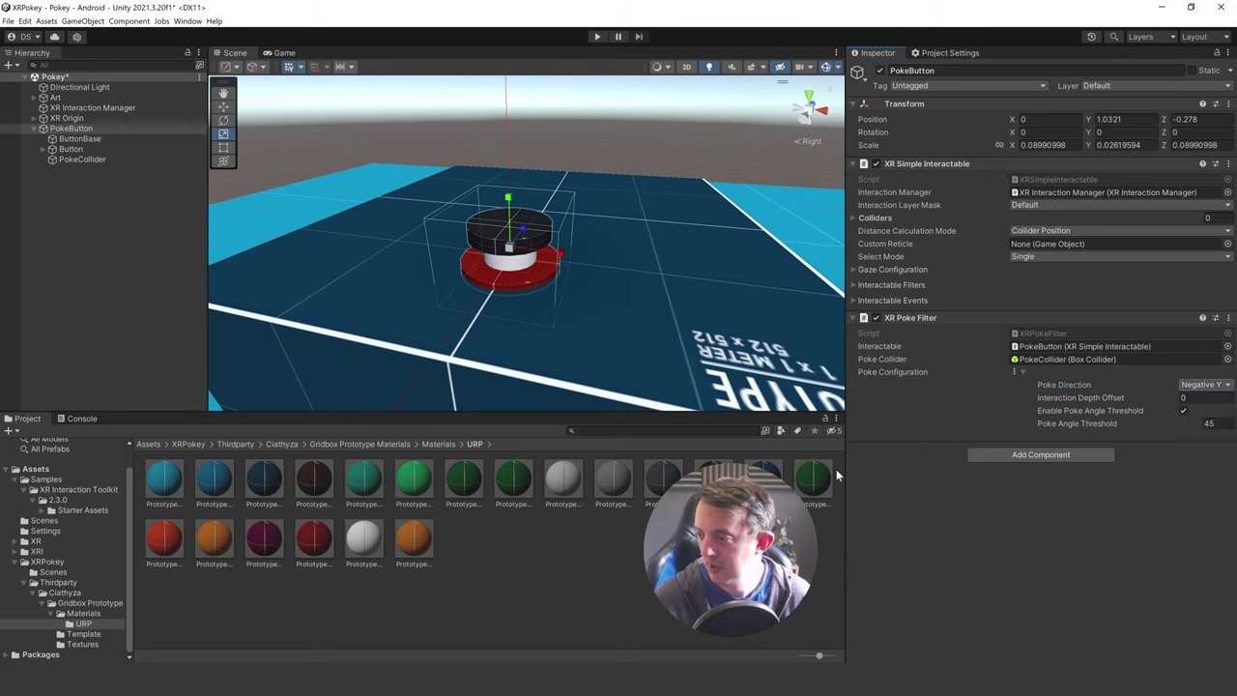
- Add an XR Poke Follow Affordance component to PokeButton and assign Button as its Poke Follow Transform
click(1020, 456)
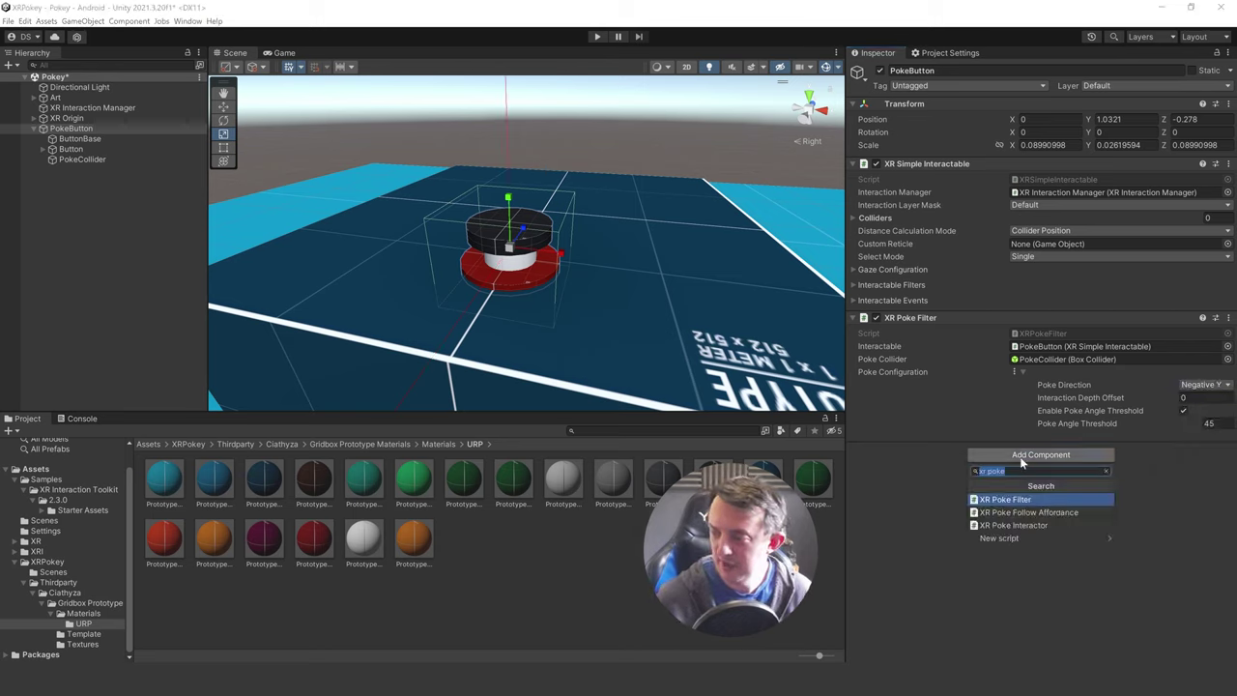
key(Down)
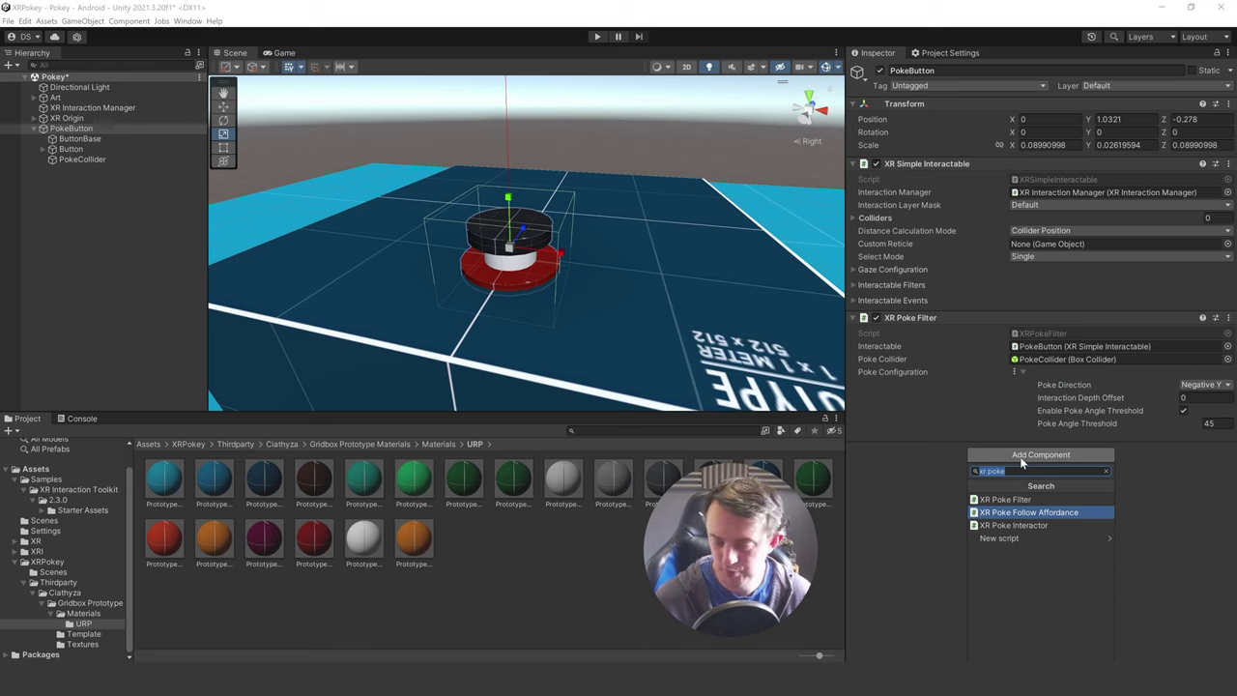
key(Return)
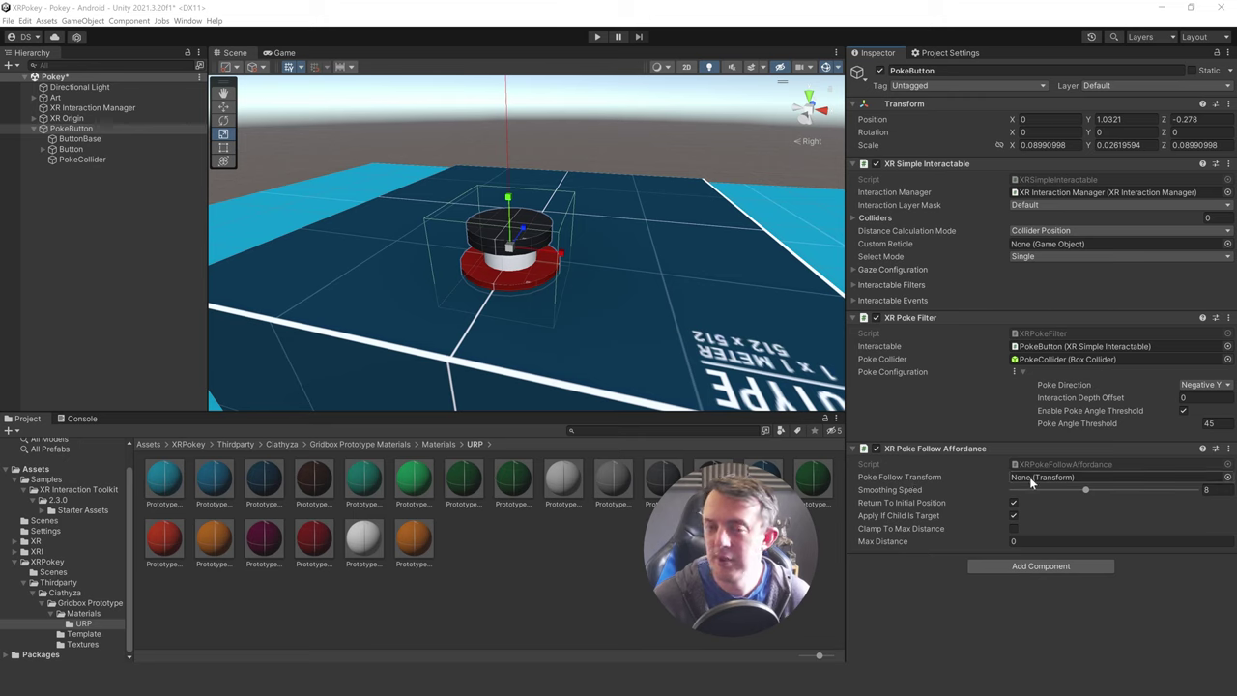
drag(85, 150, 1063, 477)
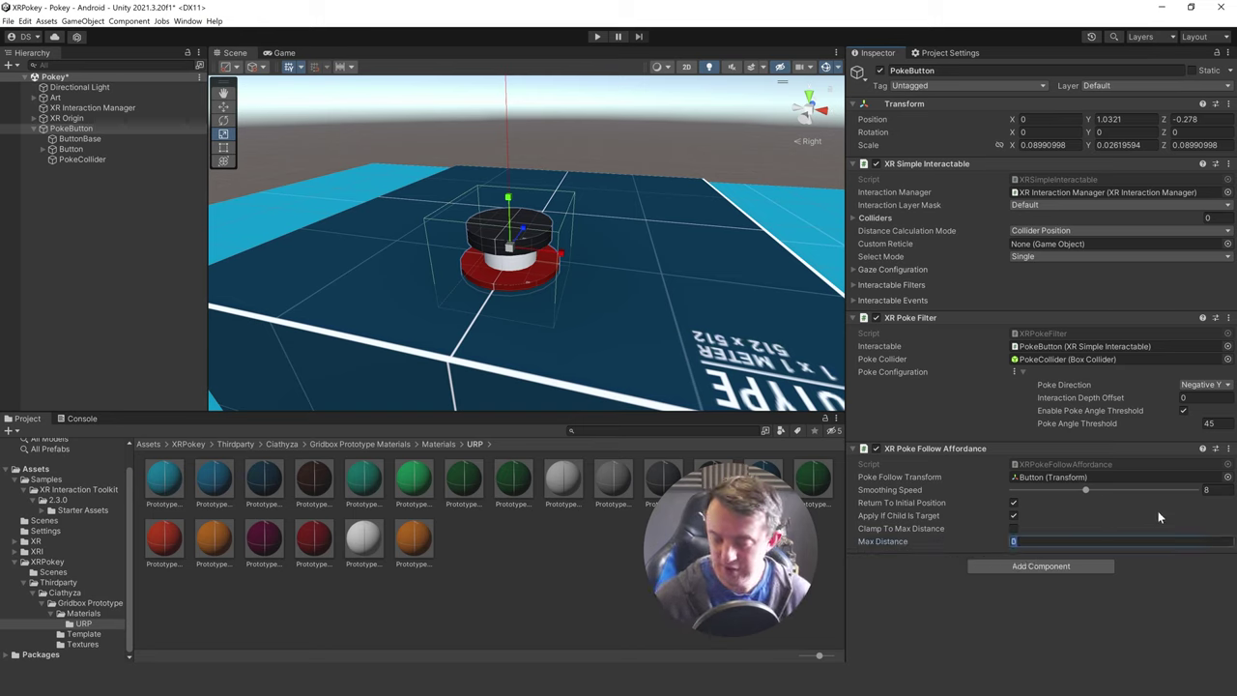
- Set the follow affordance's Max Distance to 0.015 and enable Clamp To Max Distance
text(0.)
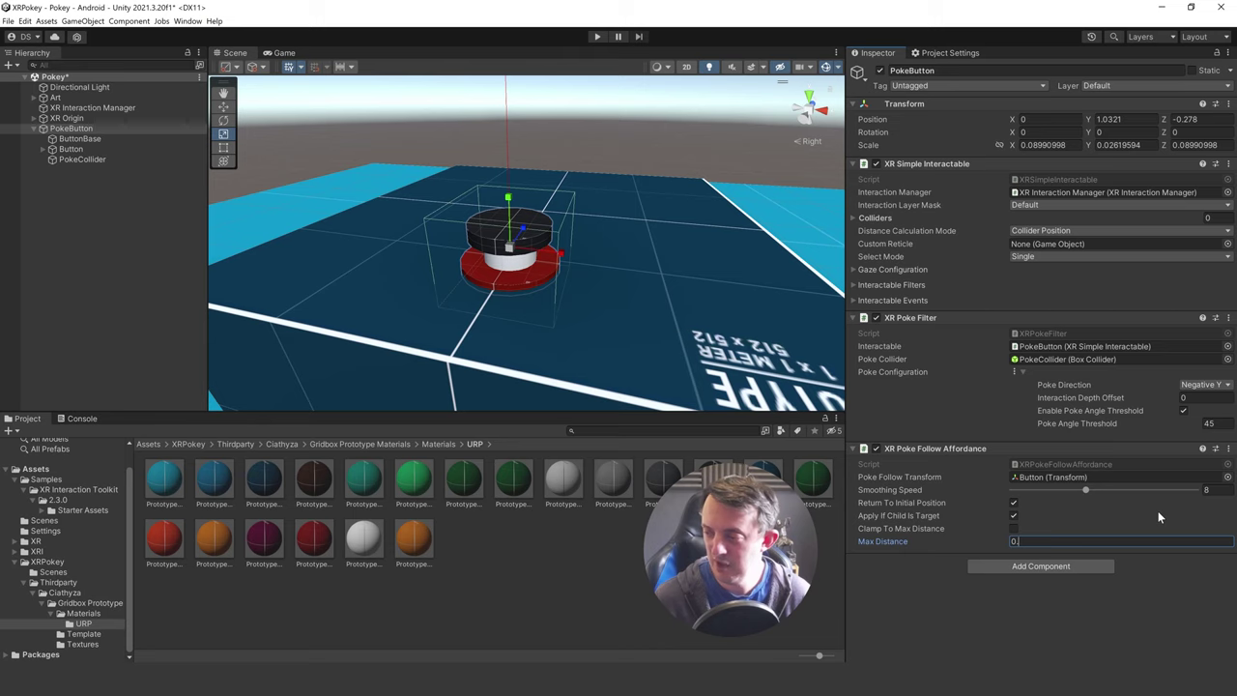
text(015)
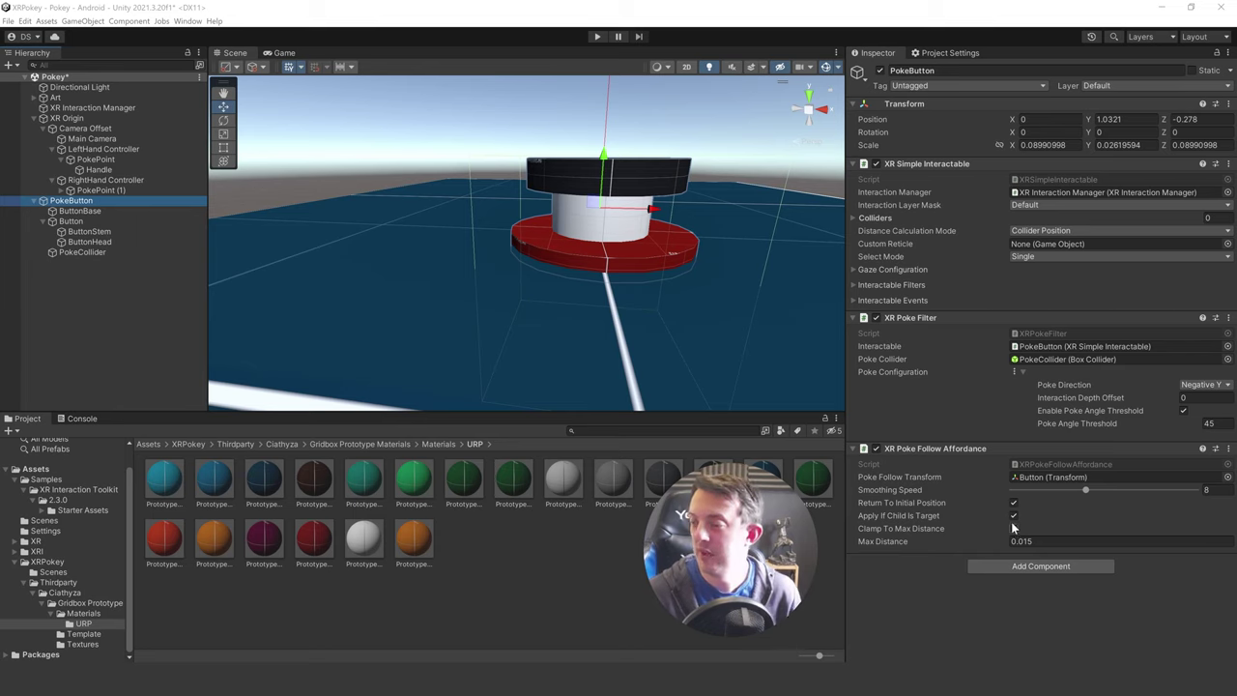
click(1014, 528)
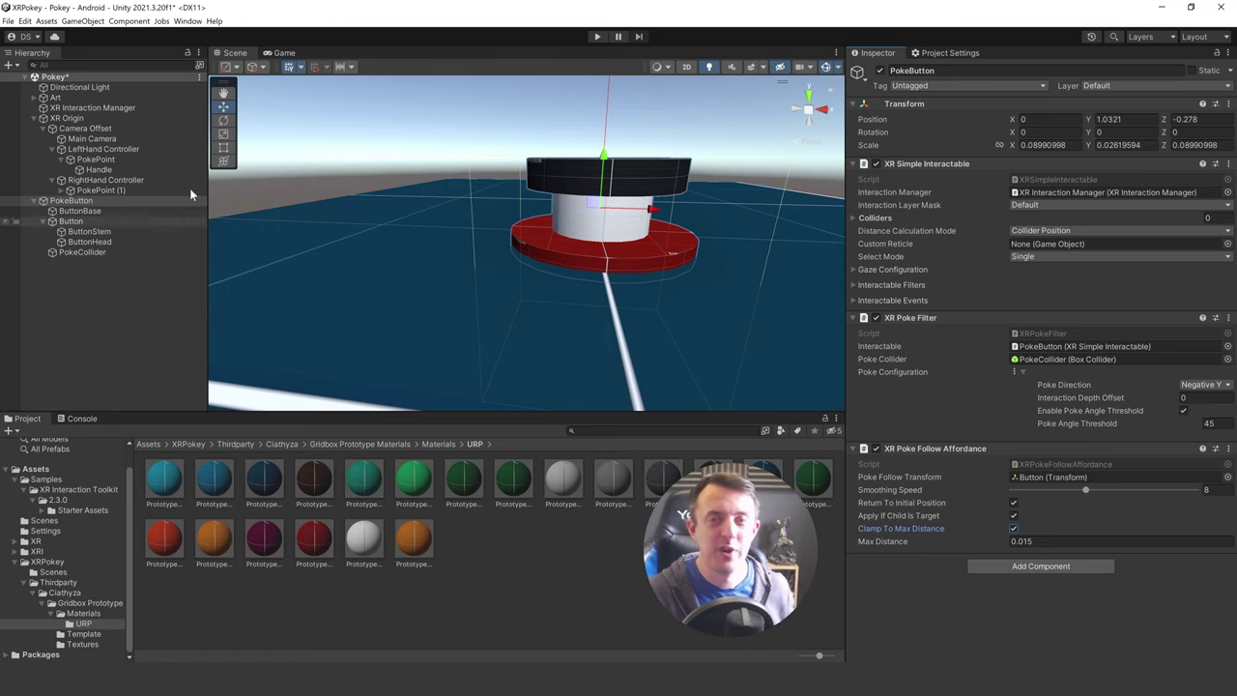
- Test poking the button in play mode, stop playback, and review the Interactable Events of PokeButton
click(595, 36)
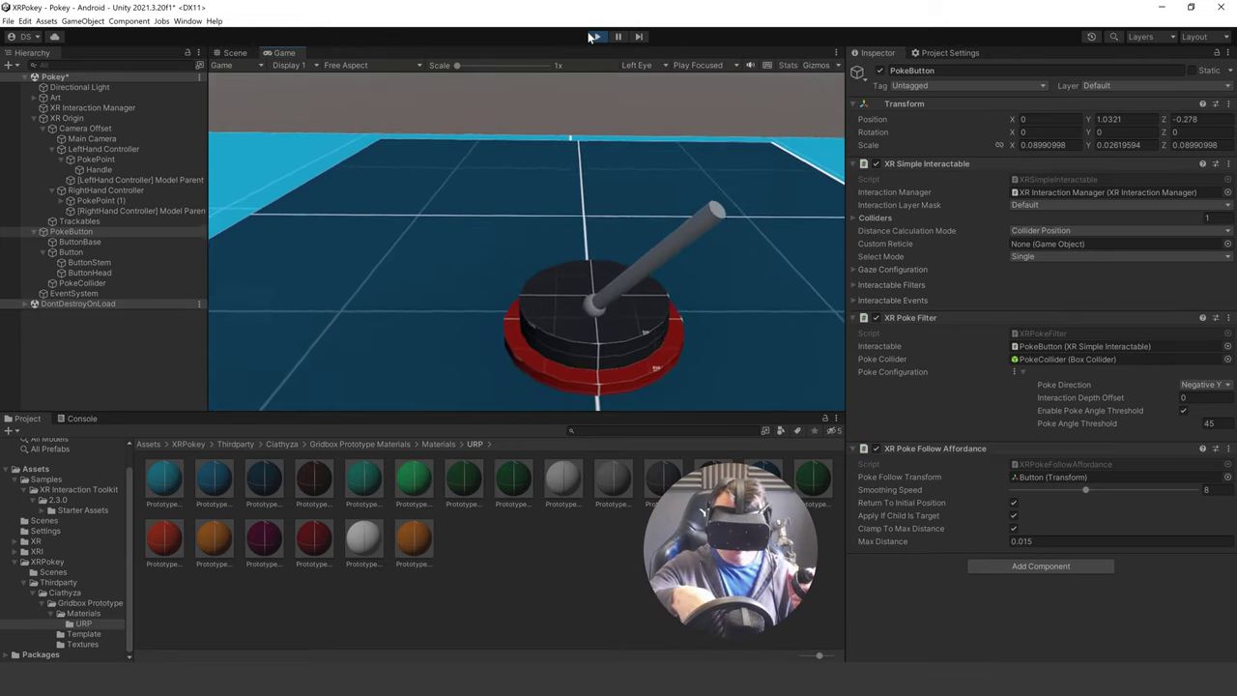
click(592, 36)
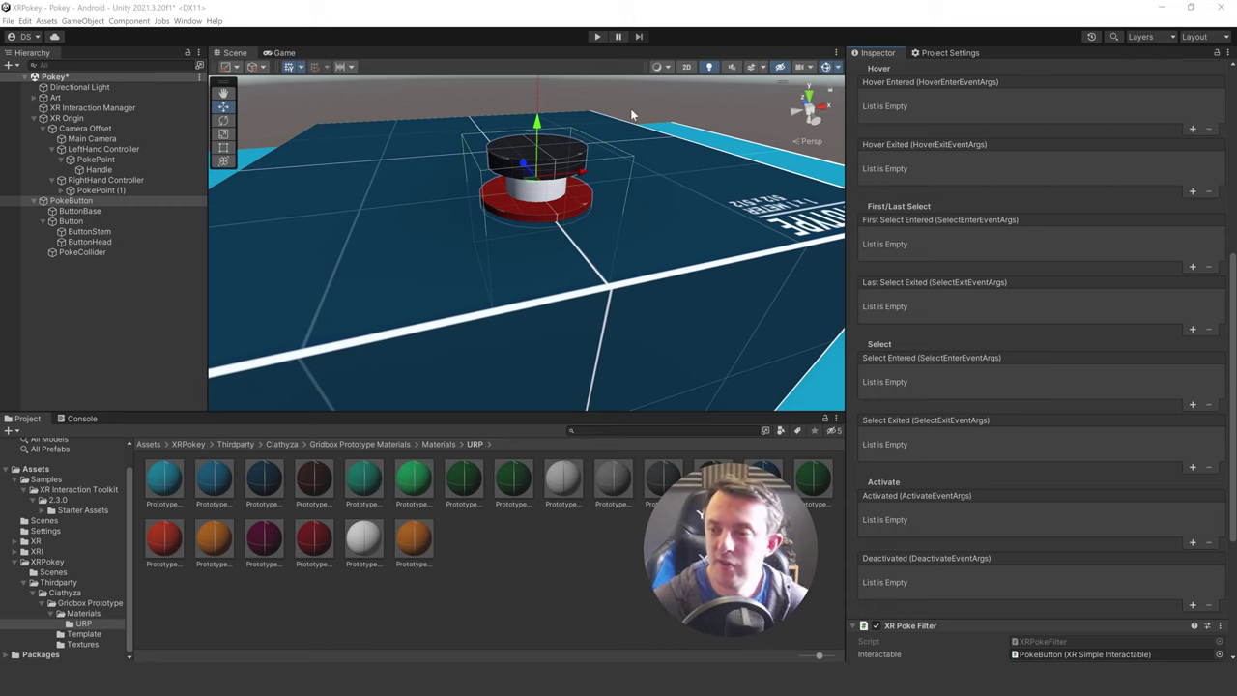
right_drag(481, 249, 496, 236)
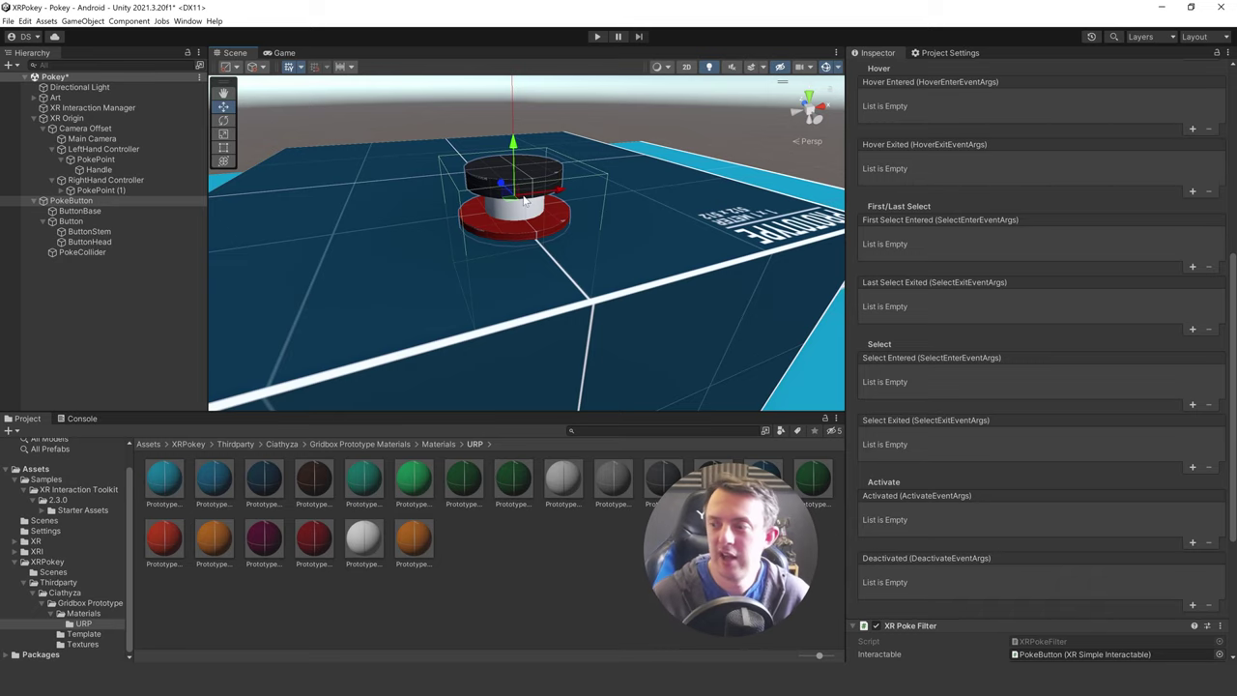
scroll(934, 263, up, 8)
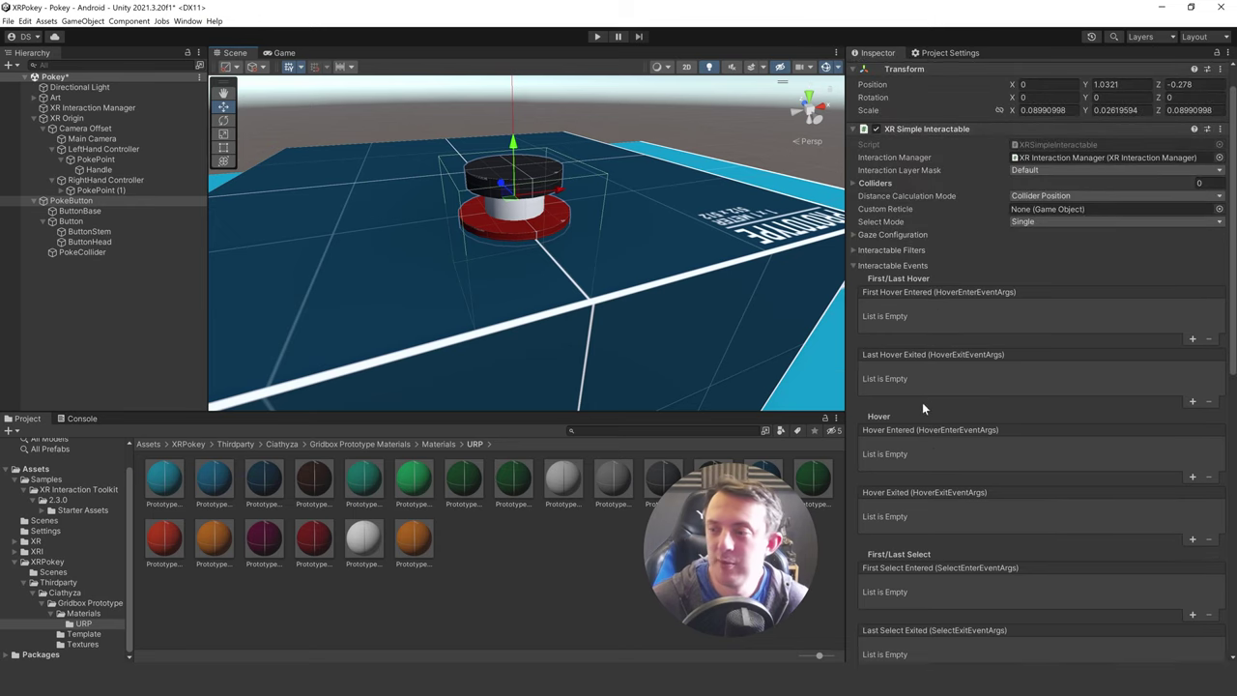
scroll(922, 402, down, 5)
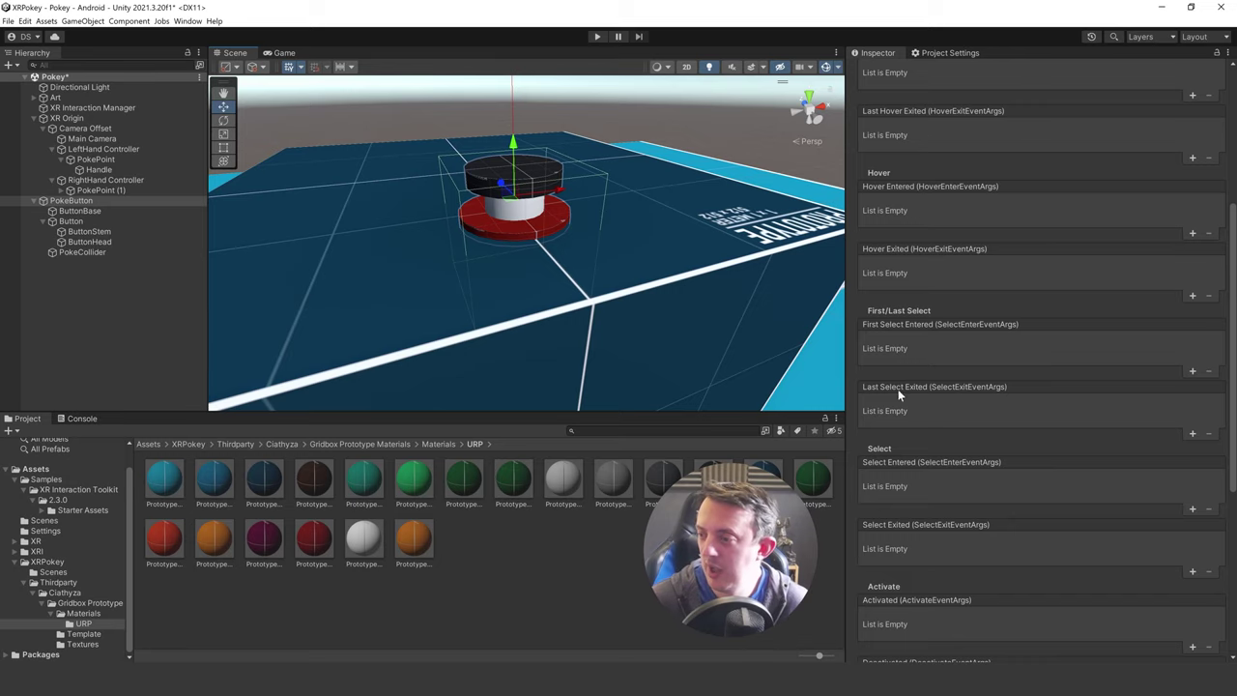
- Create a sphere at the scene root
click(55, 323)
right_click(58, 321)
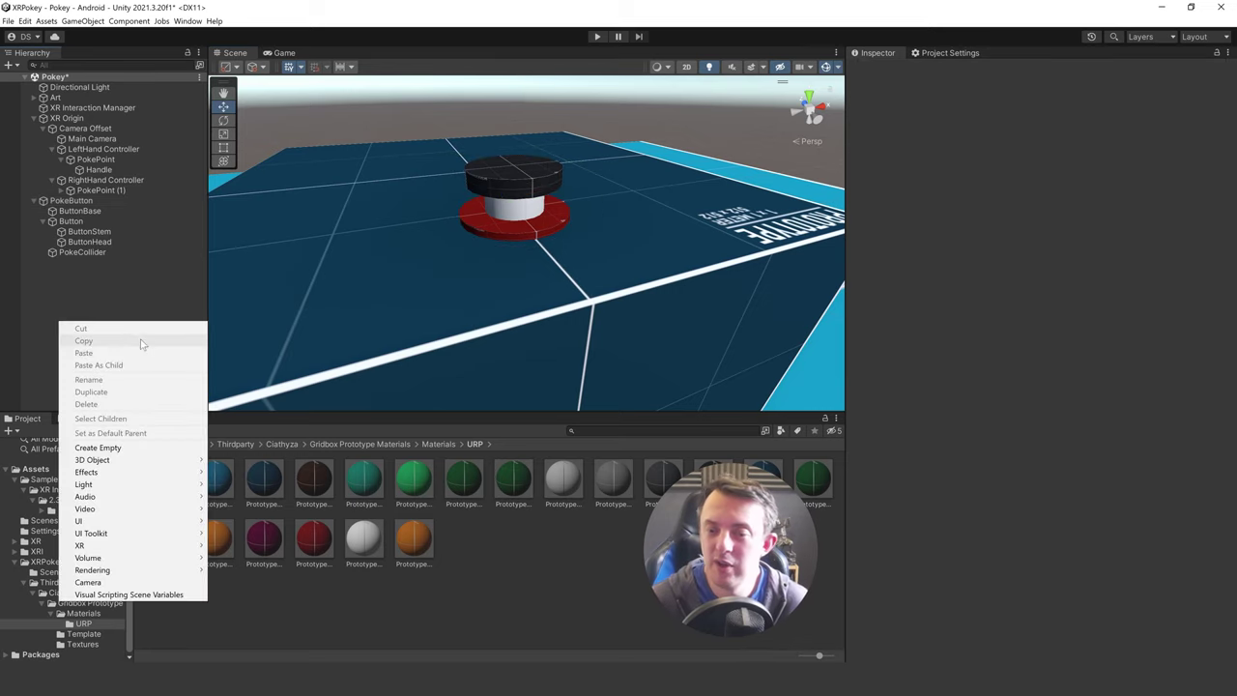
mouse_move(104, 462)
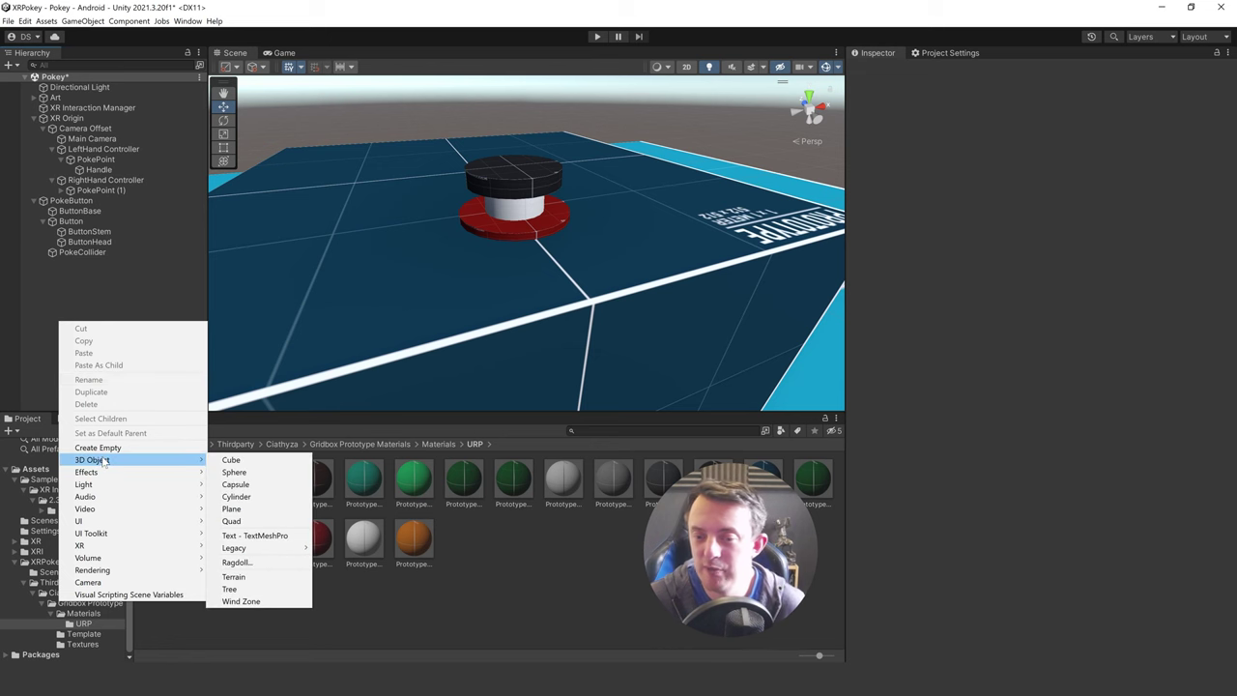
click(234, 472)
- Size the sphere to a uniform scale of about 0.57 above the table and apply the Prototype_512x512_Green3 material
scroll(562, 289, down, 4)
mouse_move(527, 214)
mouse_down()
mouse_move(525, 80)
mouse_move(530, 212)
mouse_up()
drag(562, 143, 498, 112)
key(w)
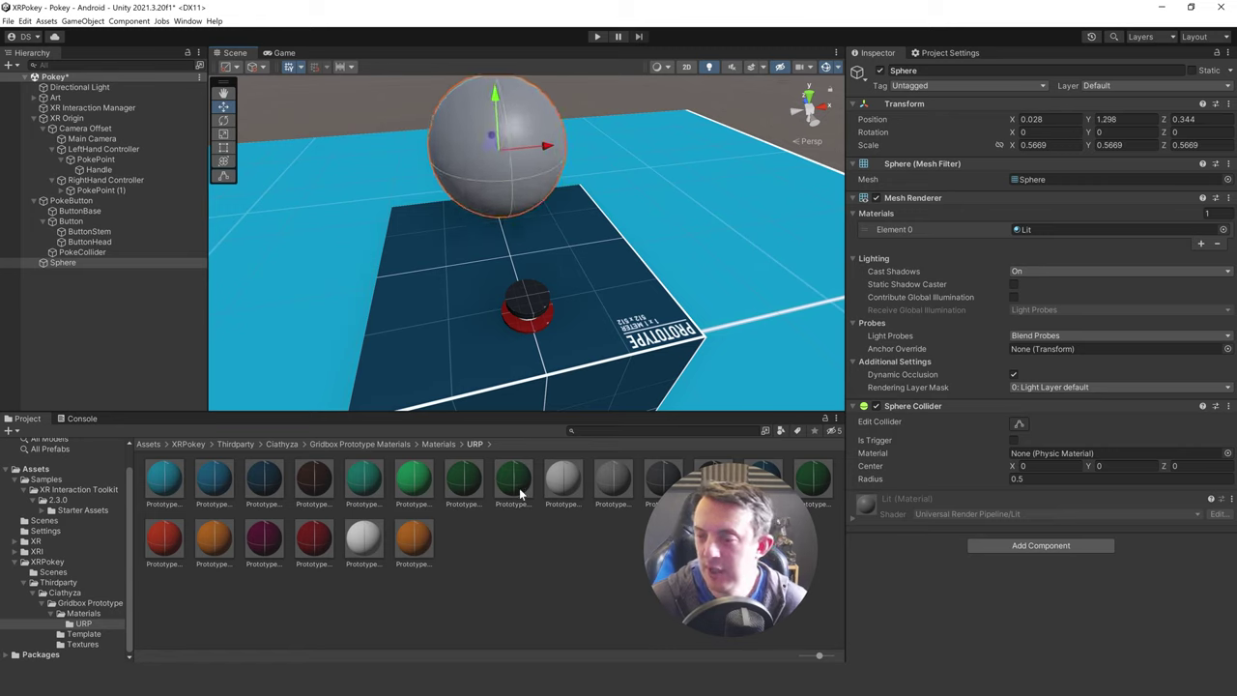
drag(519, 491, 522, 147)
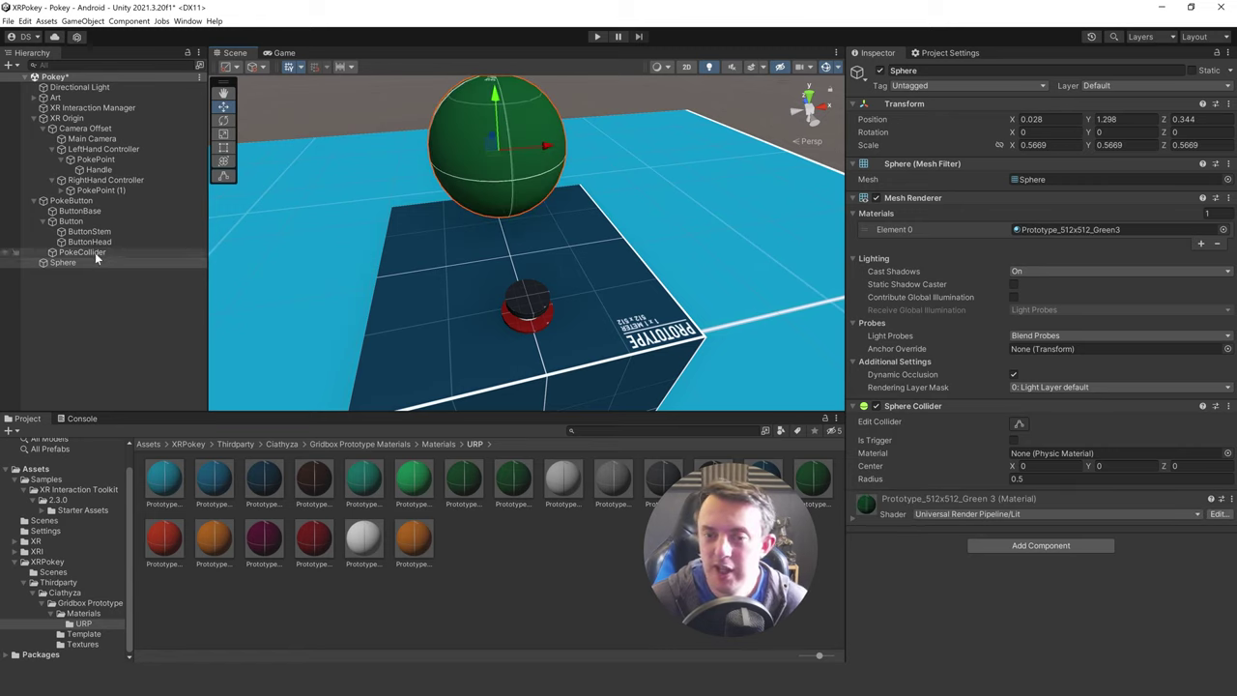
- Add a Select Entered event entry to PokeButton's XR Simple Interactable and assign Sphere as its target object
click(104, 201)
scroll(1035, 520, down, 3)
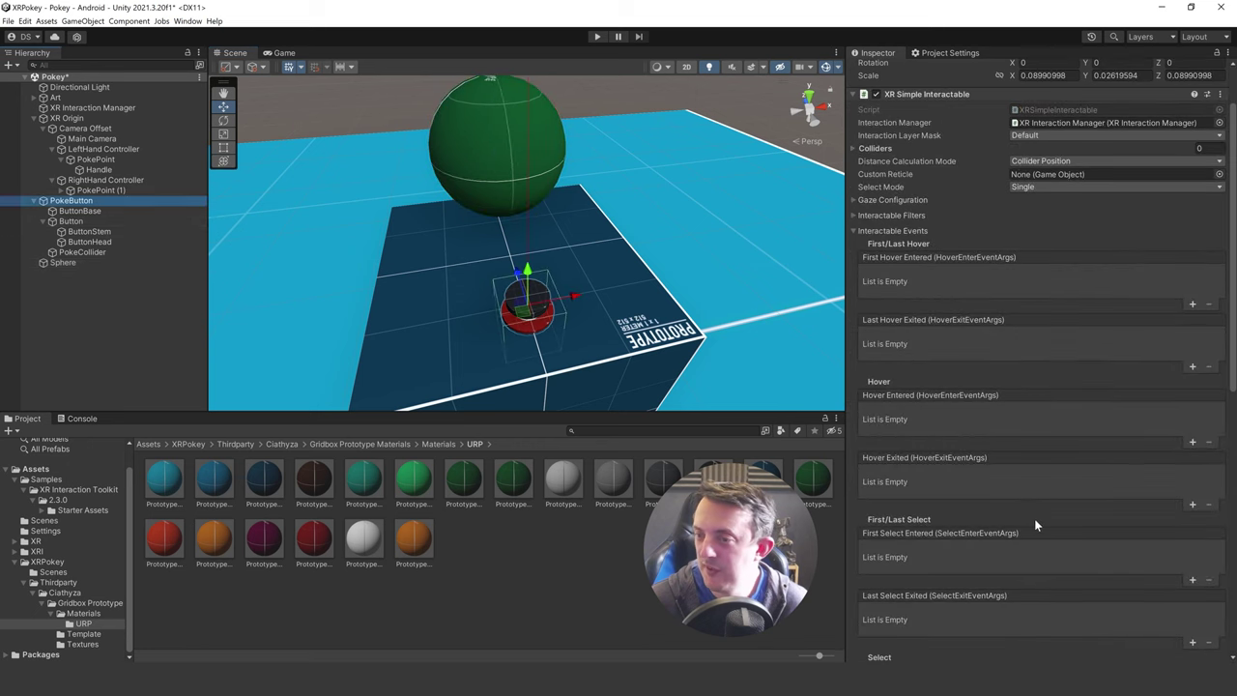
scroll(1047, 540, down, 3)
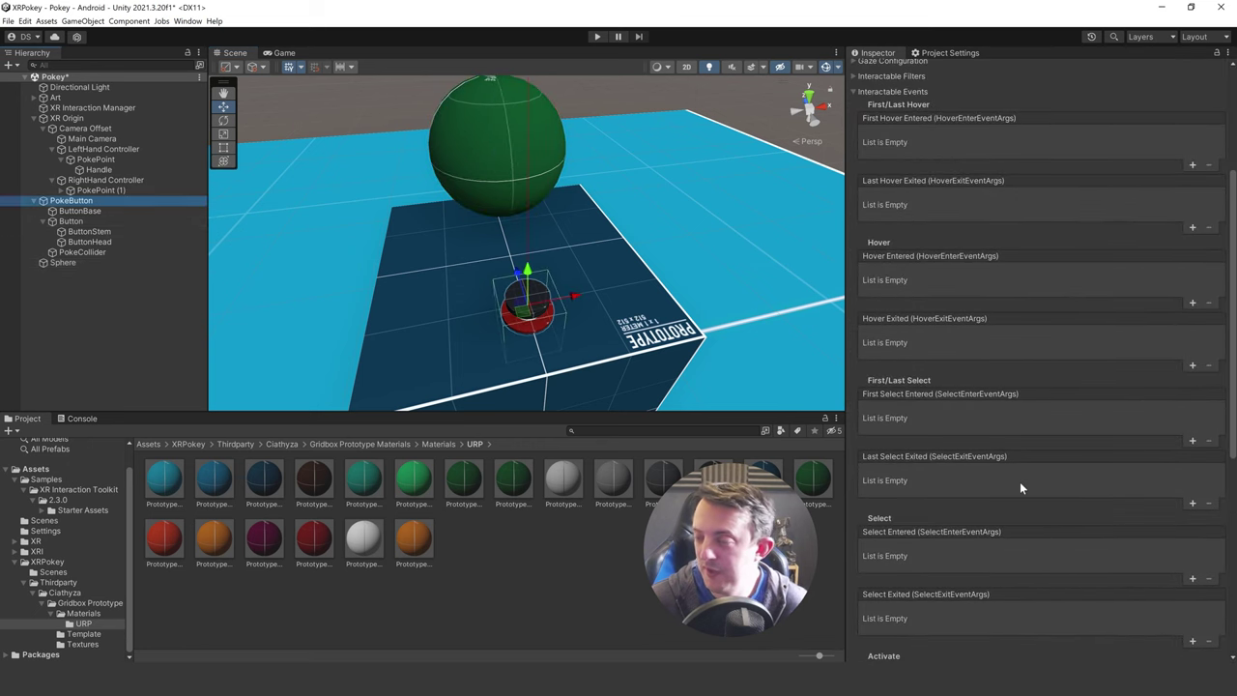
scroll(1053, 541, down, 1)
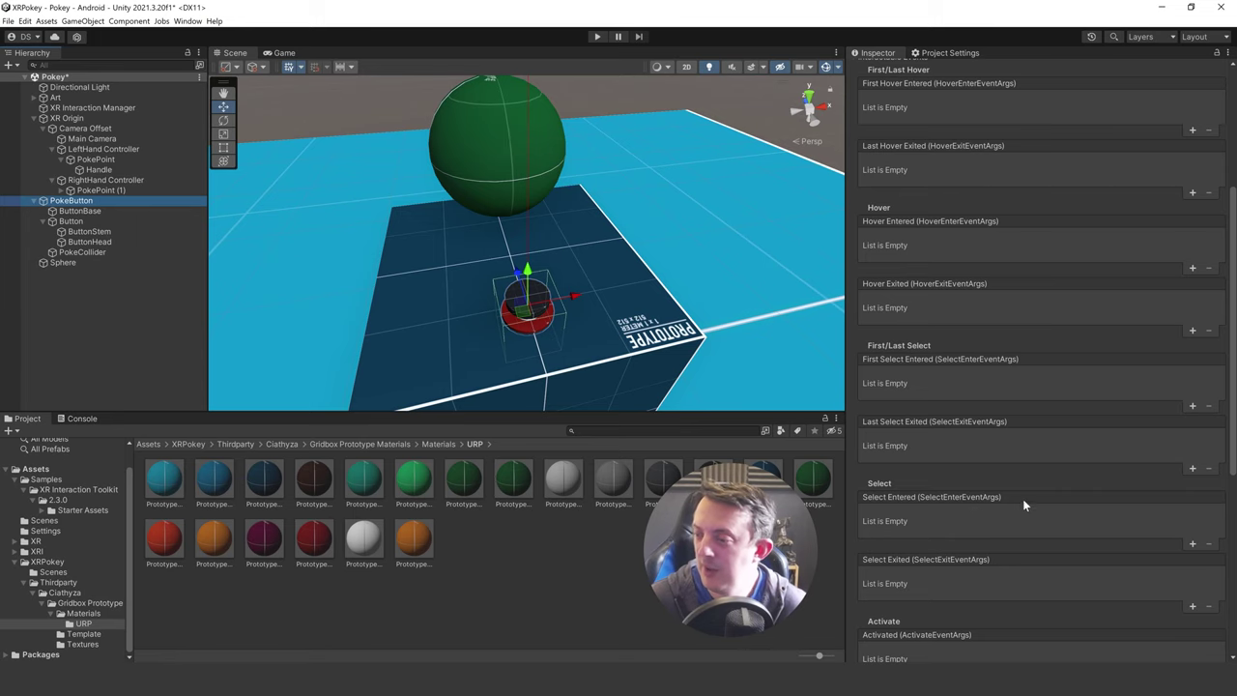
scroll(1022, 504, down, 2)
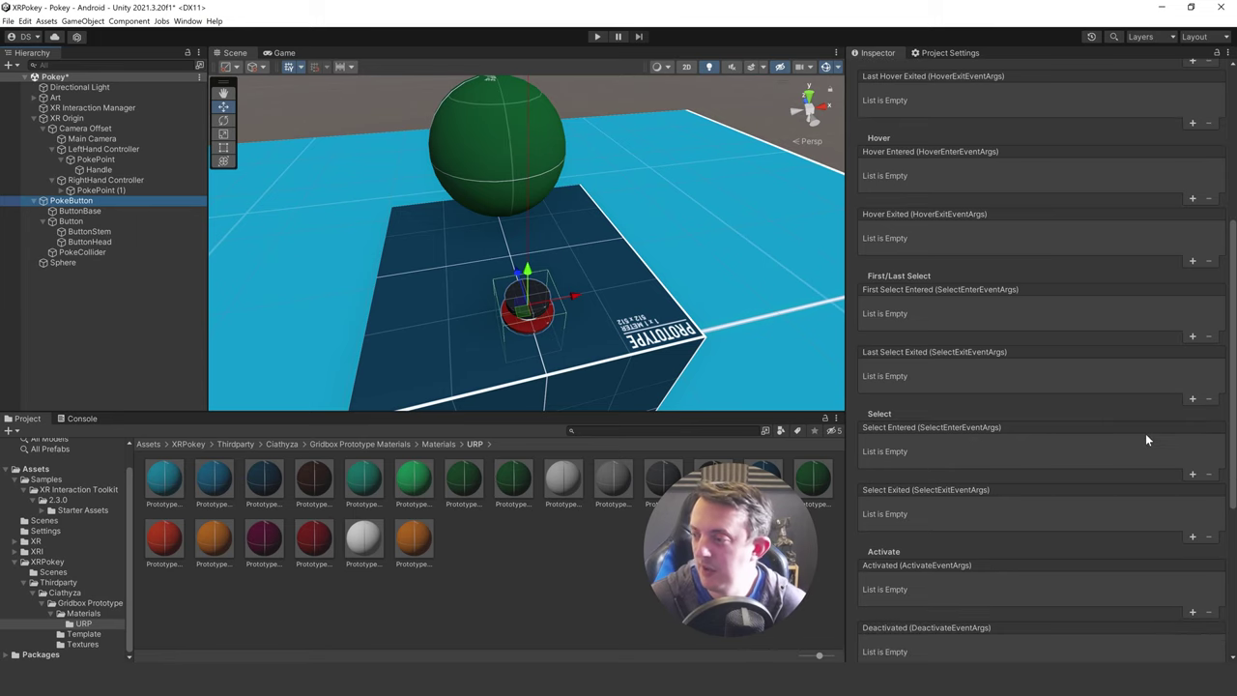
click(1193, 474)
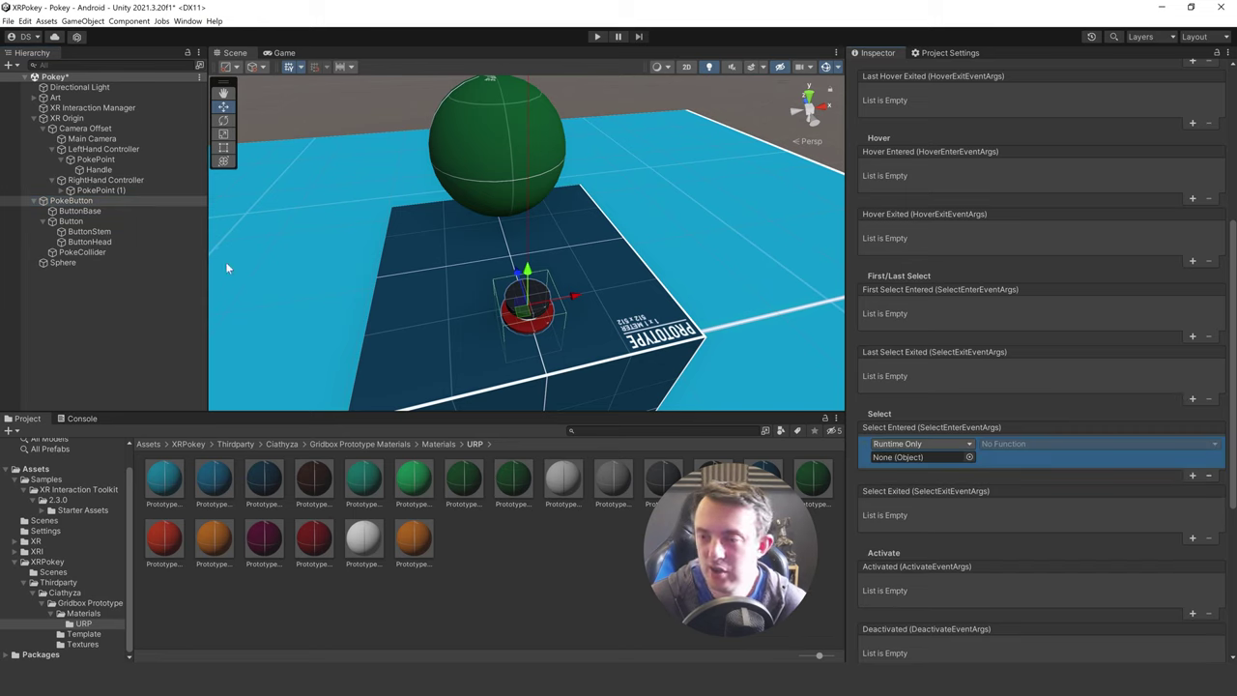
drag(79, 262, 899, 449)
- Set the function of the Select Entered event on Sphere to GameObject.SendMessageUpwards
click(1005, 444)
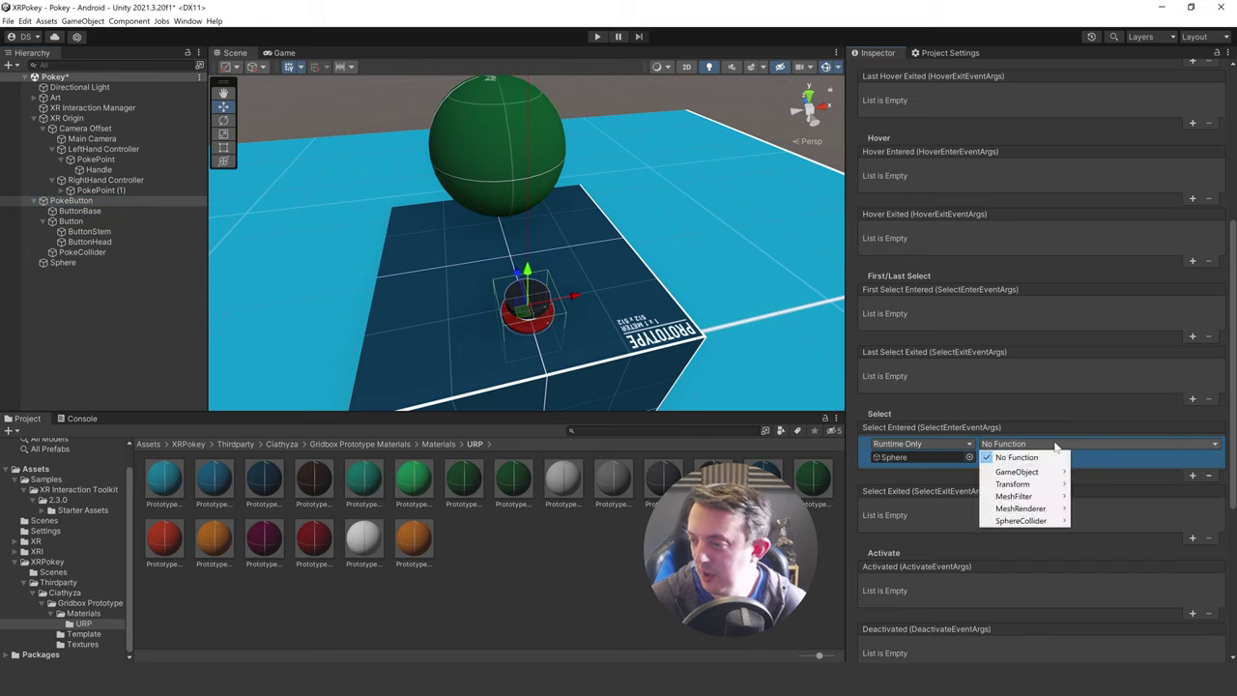
mouse_move(1023, 483)
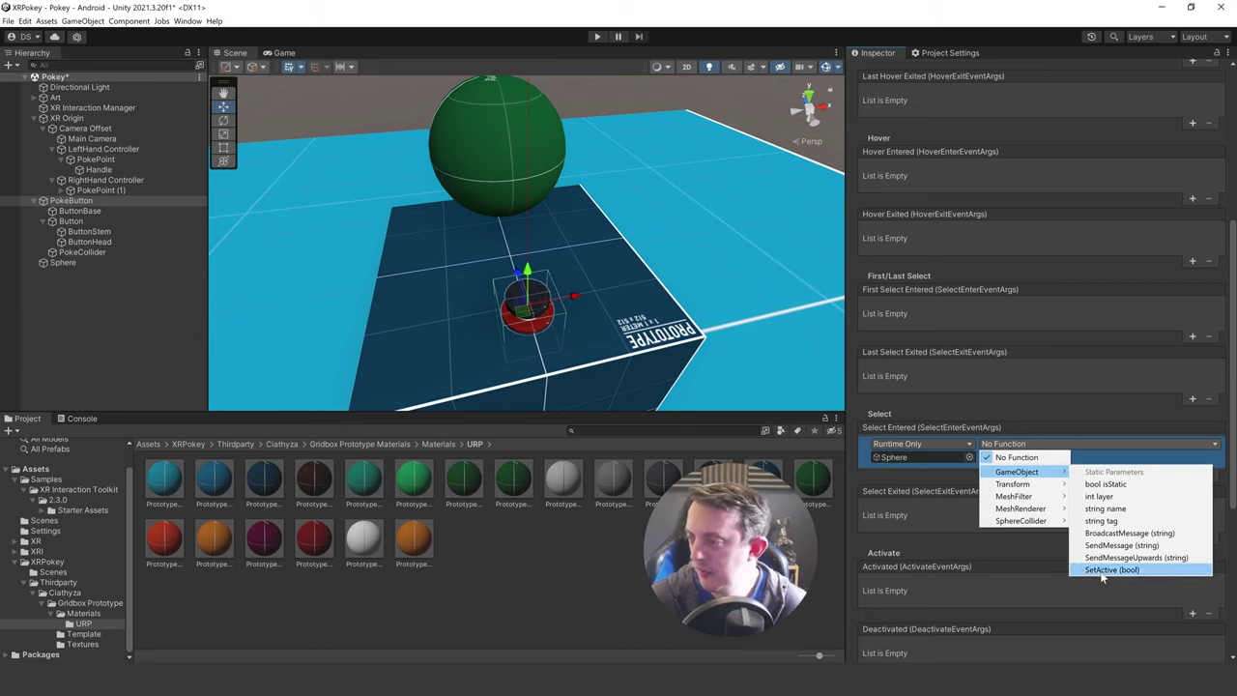
click(1133, 558)
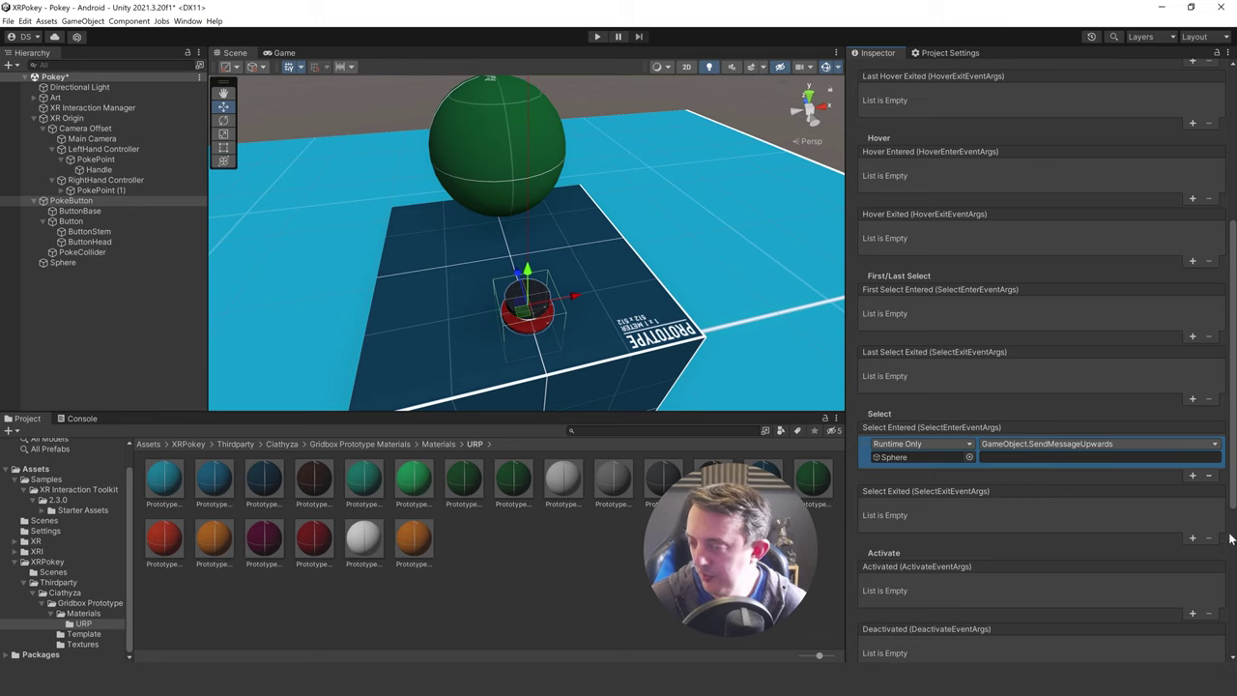
- Add a Select Exited event entry targeting Sphere that calls GameObject.SetActive with its value enabled
click(1193, 538)
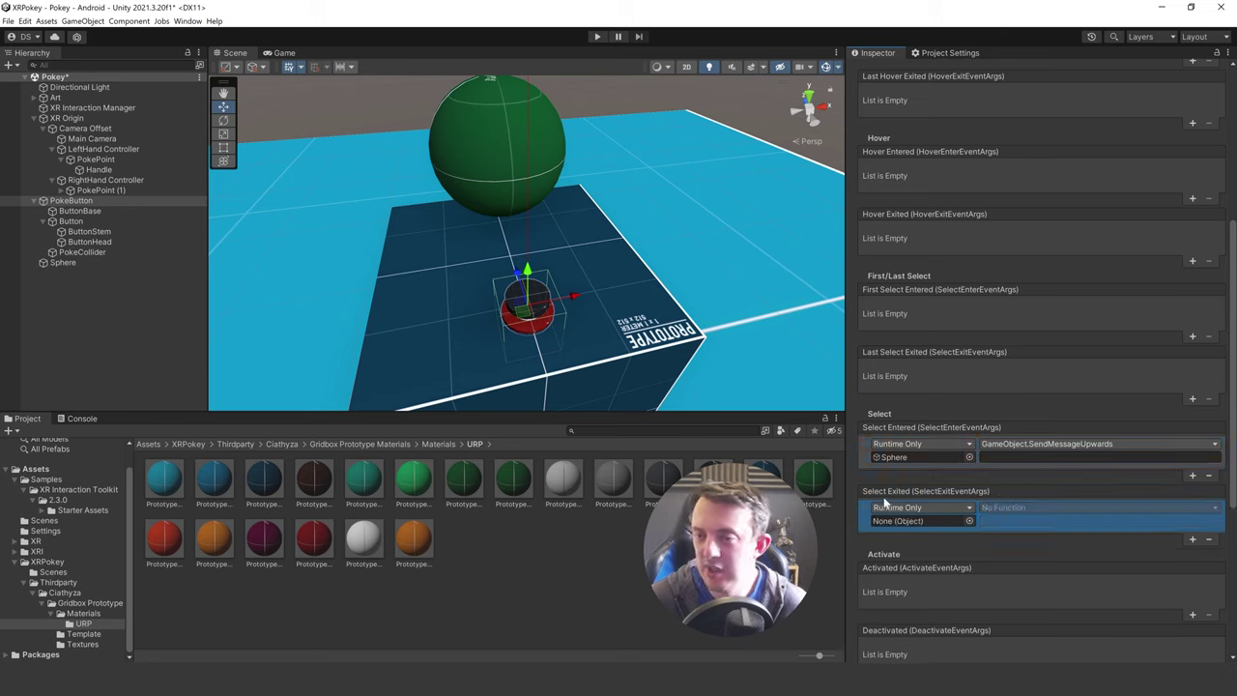
drag(54, 264, 928, 519)
click(990, 509)
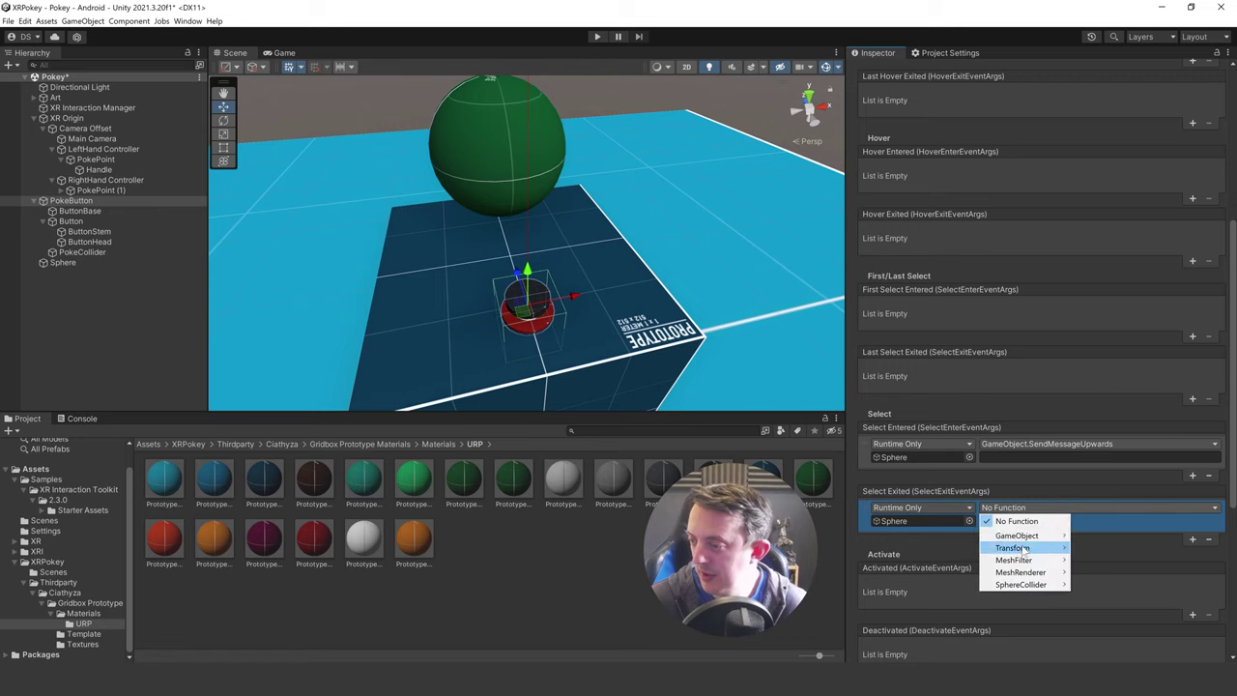
mouse_move(1017, 536)
click(1111, 634)
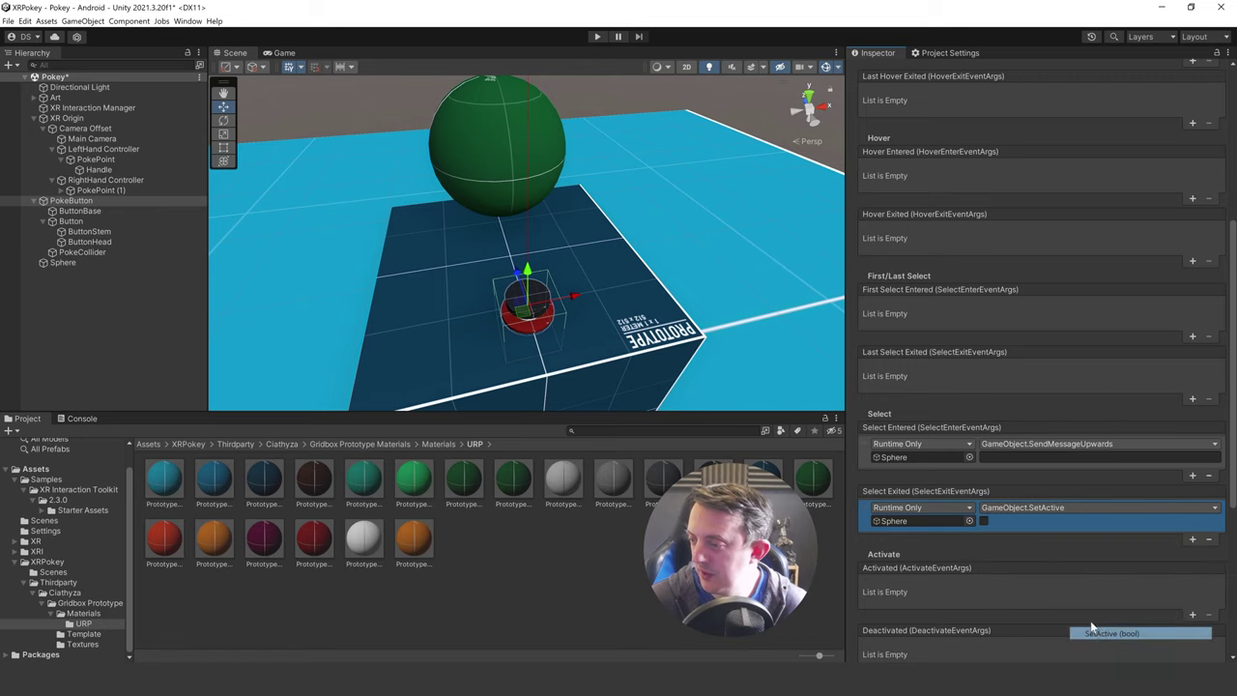
click(984, 521)
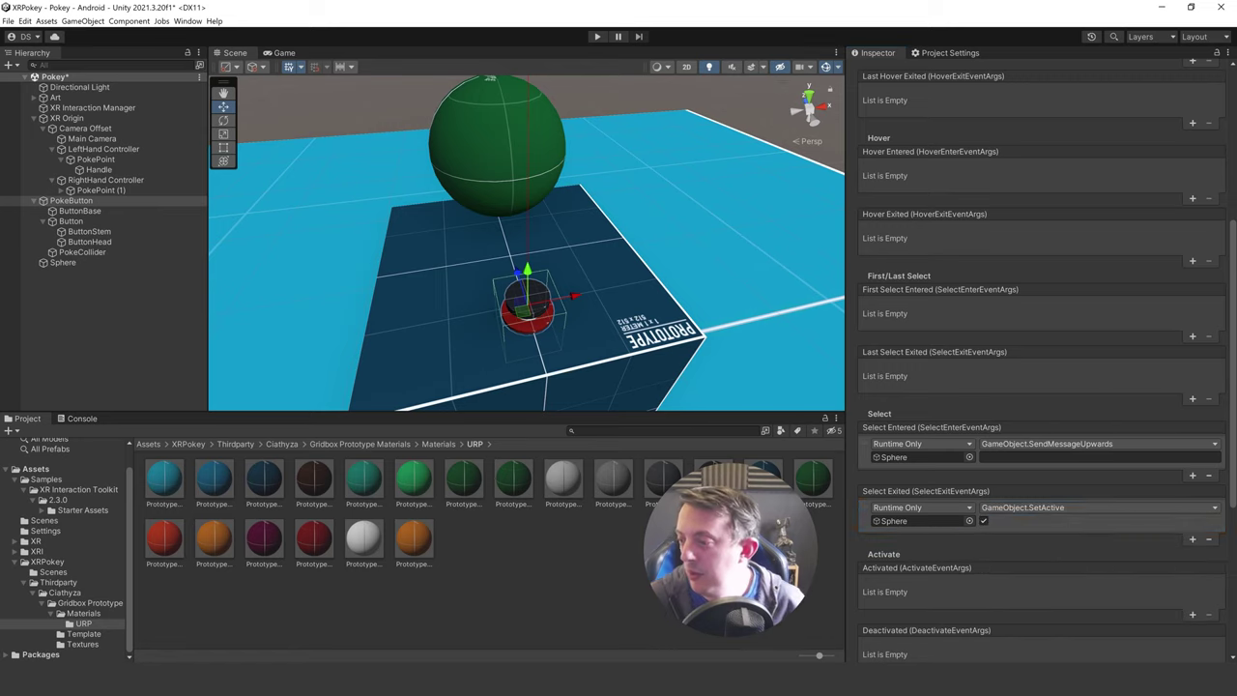
- Set the Select Entered function on Sphere to GameObject.SetActive with its value disabled, and start play mode
click(1011, 445)
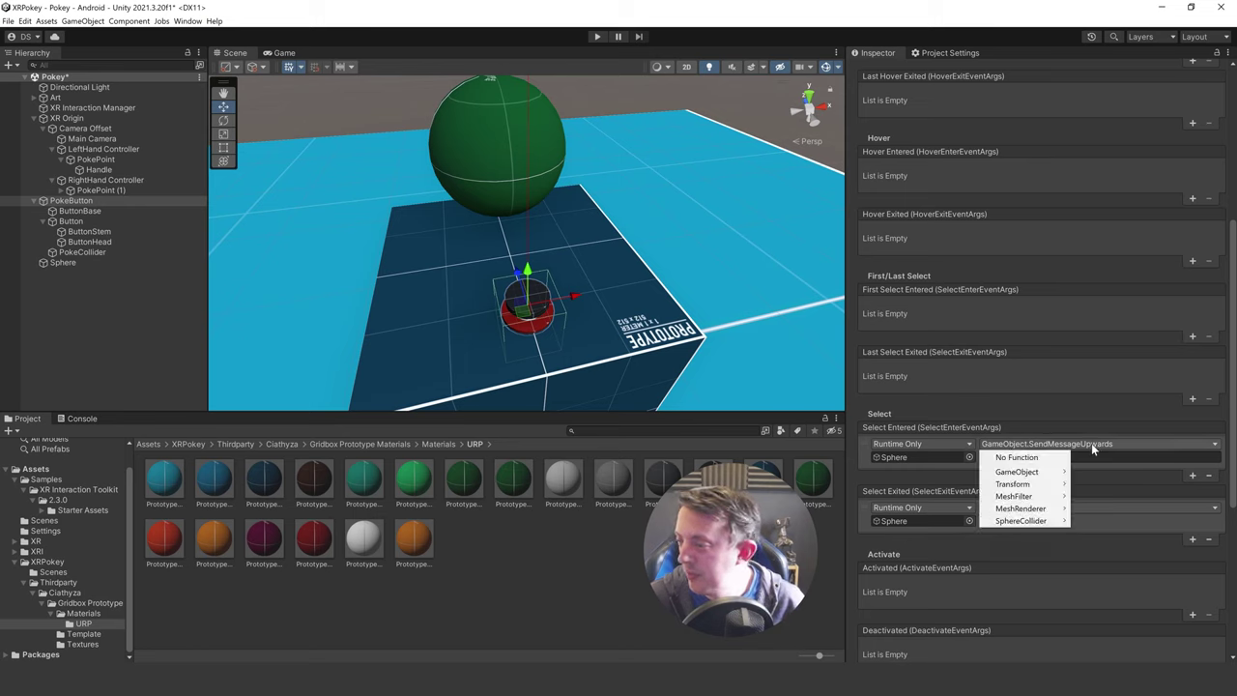
mouse_move(1039, 471)
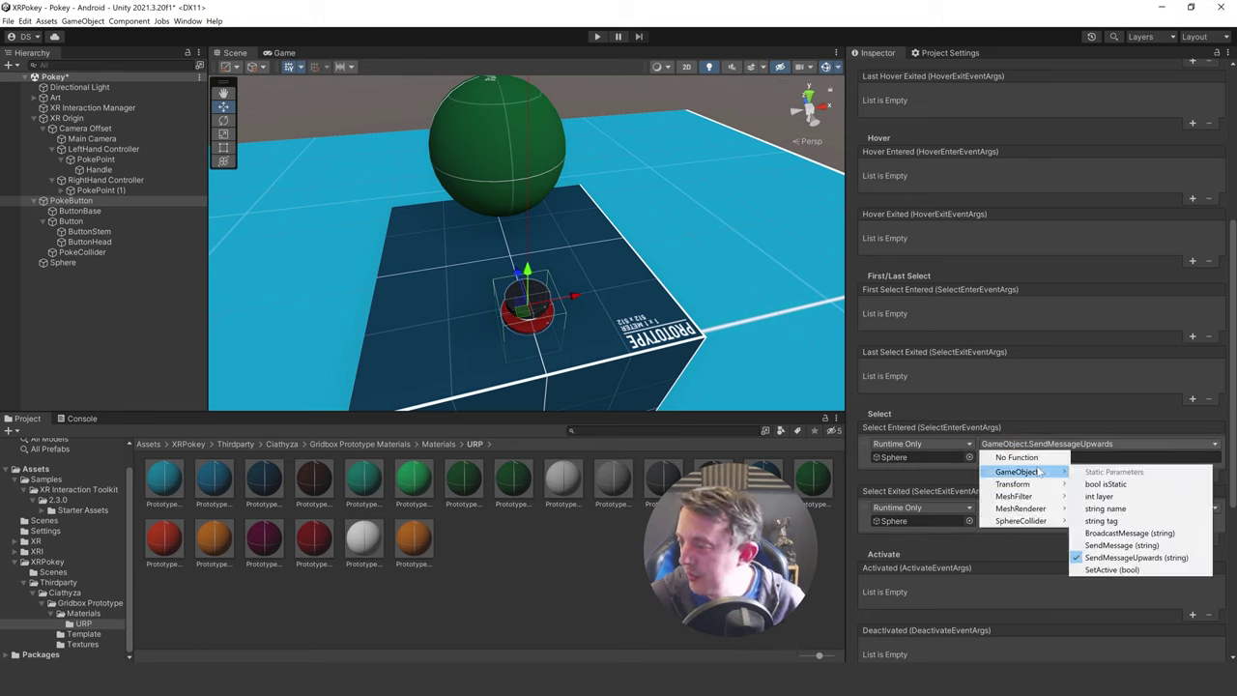
click(1126, 576)
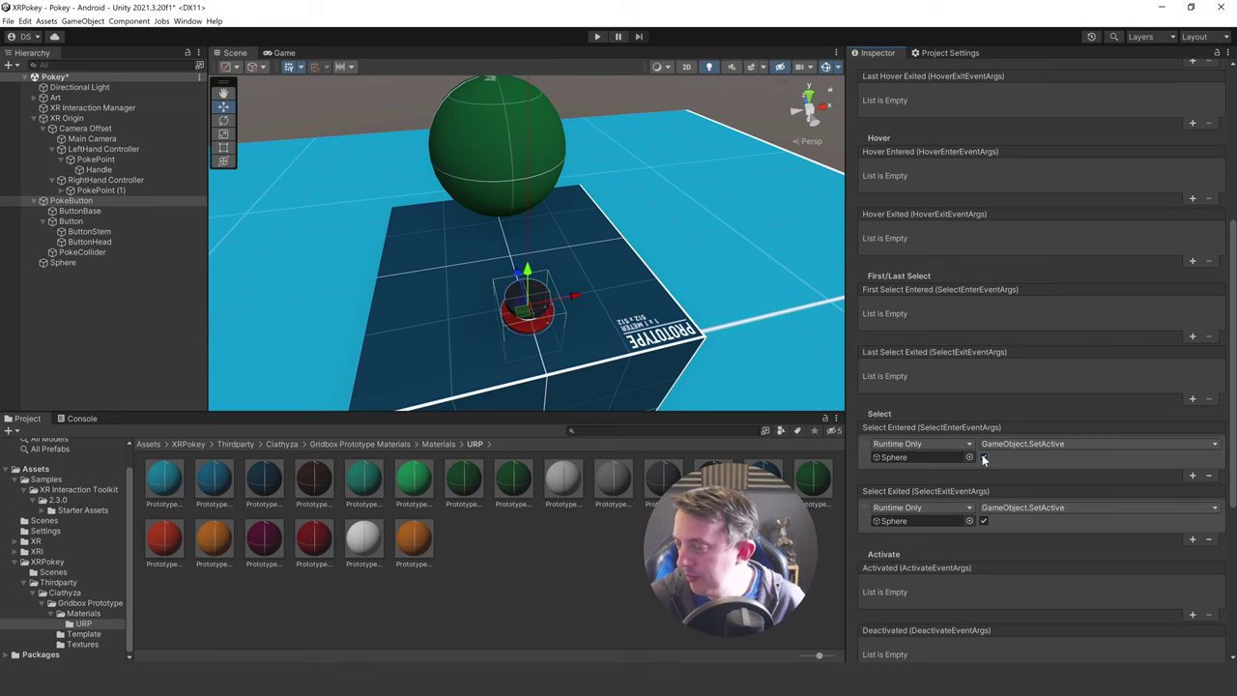
click(598, 37)
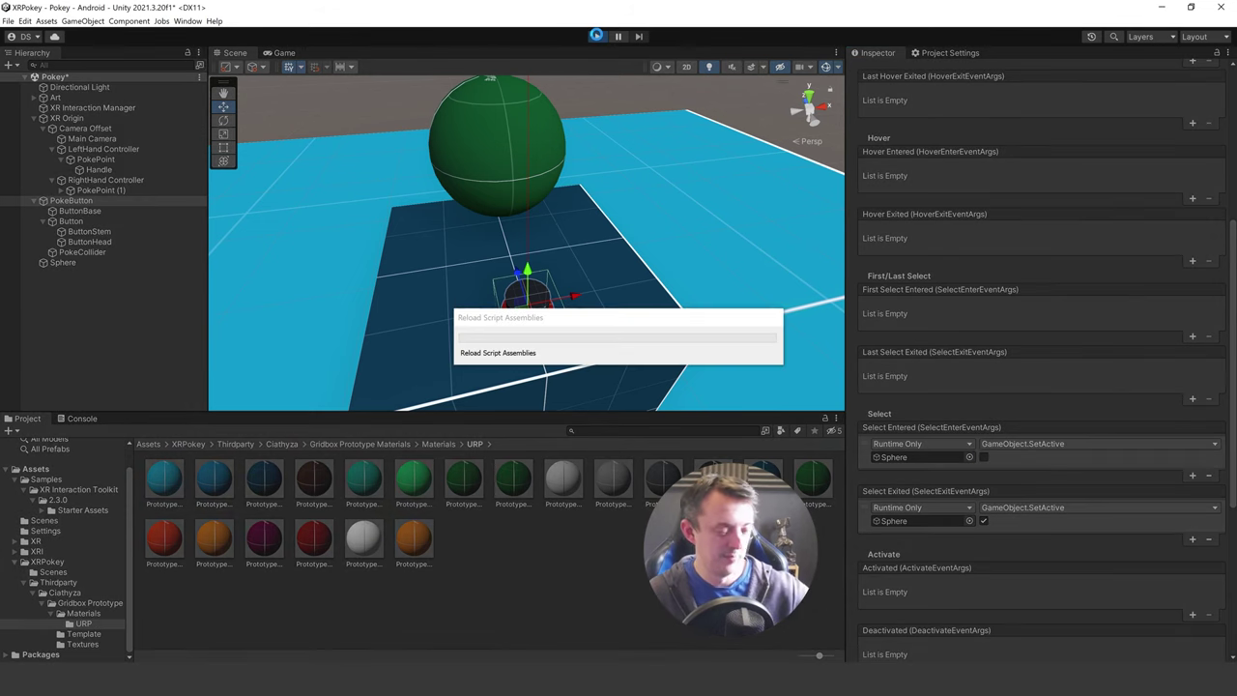